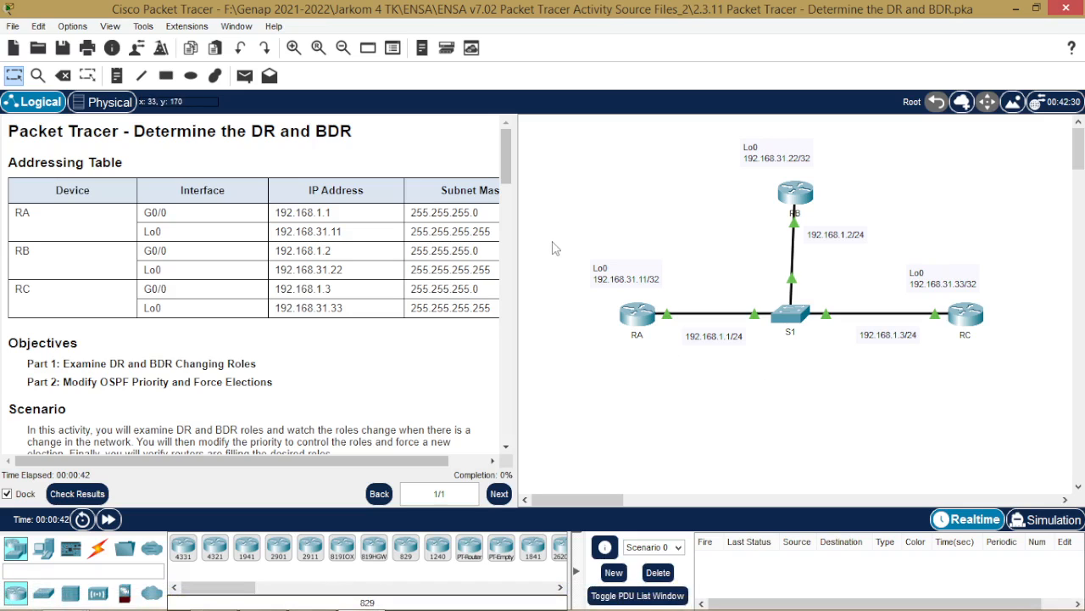
Step: Read the activity's addressing table, objectives, scenario and Part 1 instructions as far as verifying the OSPF neighbor states
left_click_drag(517, 214, 580, 218)
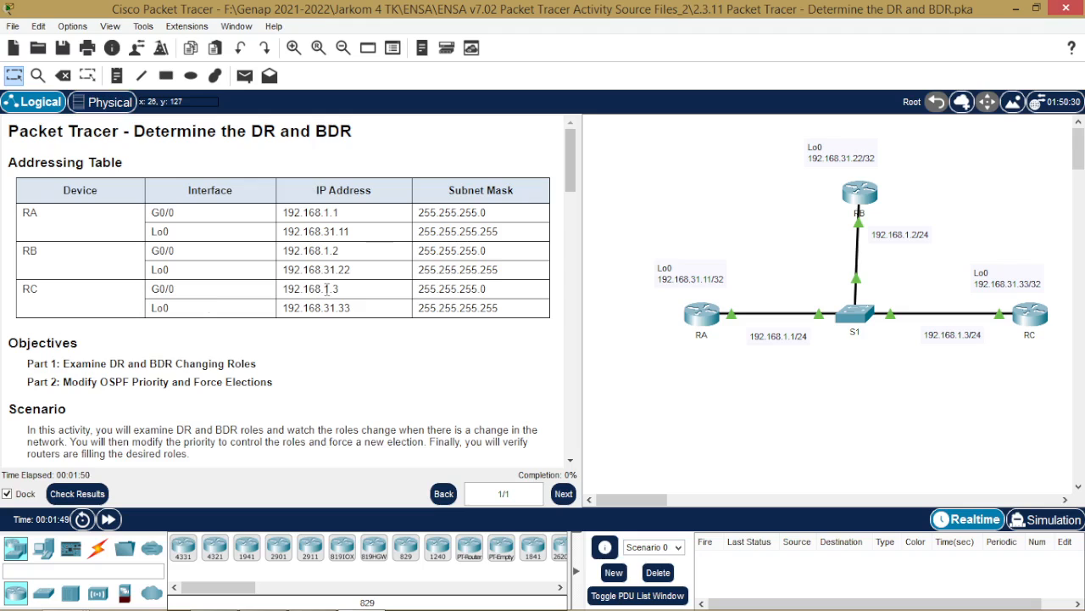
left_click_drag(487, 289, 424, 289)
left_click(364, 314)
left_click_drag(417, 308, 517, 315)
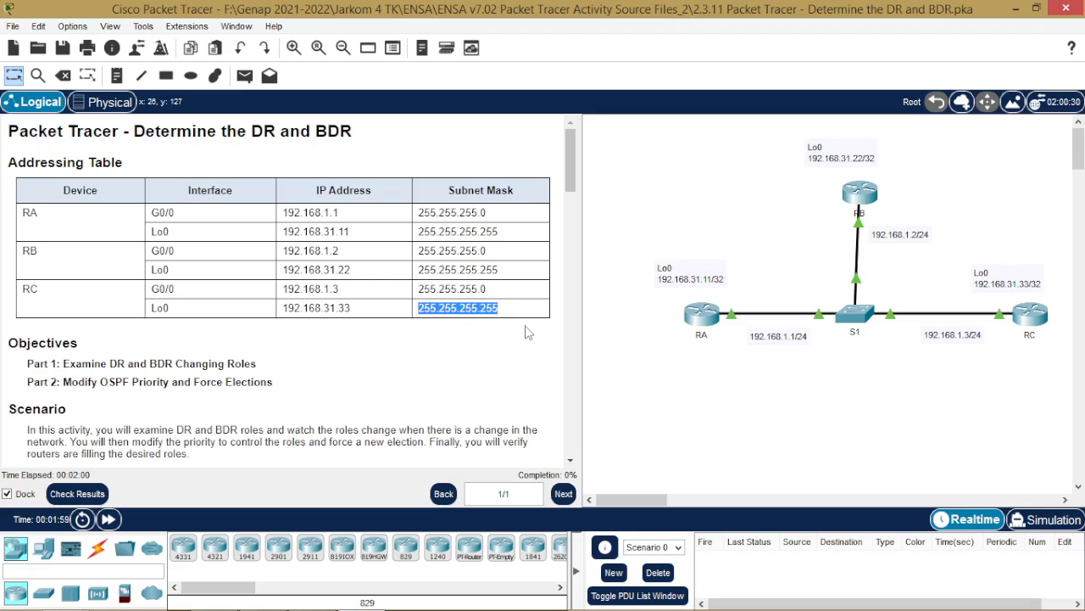
left_click(452, 354)
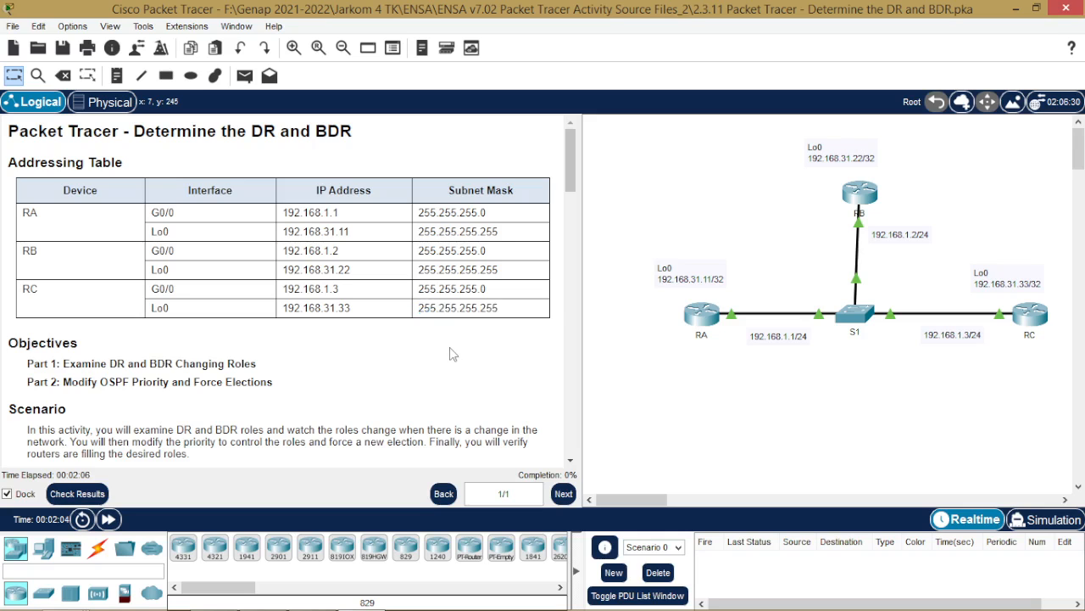
scroll(458, 350, "down", 1)
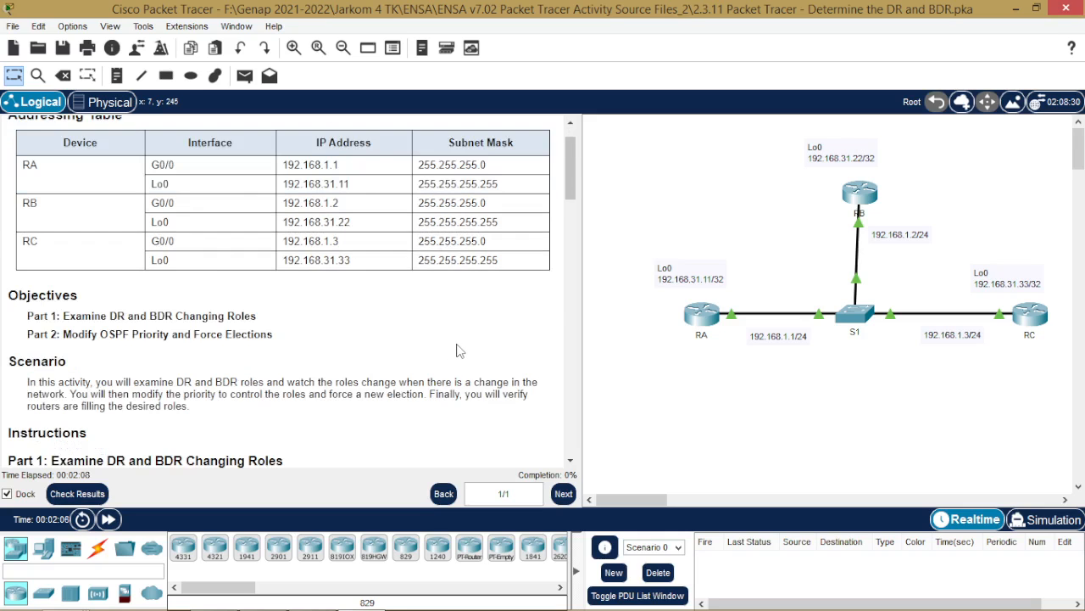
scroll(458, 350, "down", 1)
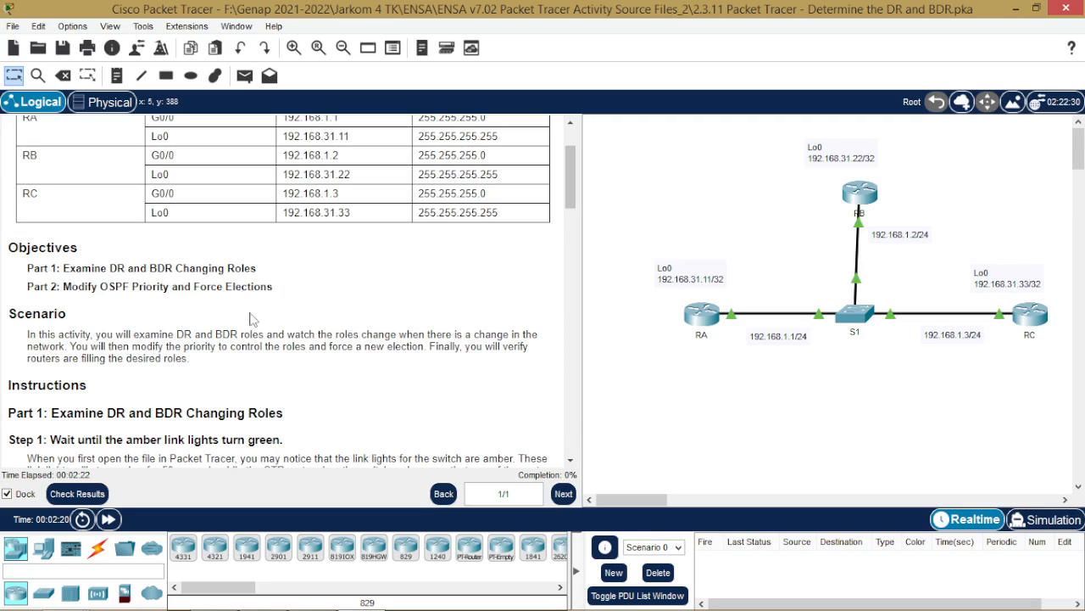
left_click_drag(66, 287, 272, 288)
left_click(288, 293)
scroll(387, 331, "down", 2)
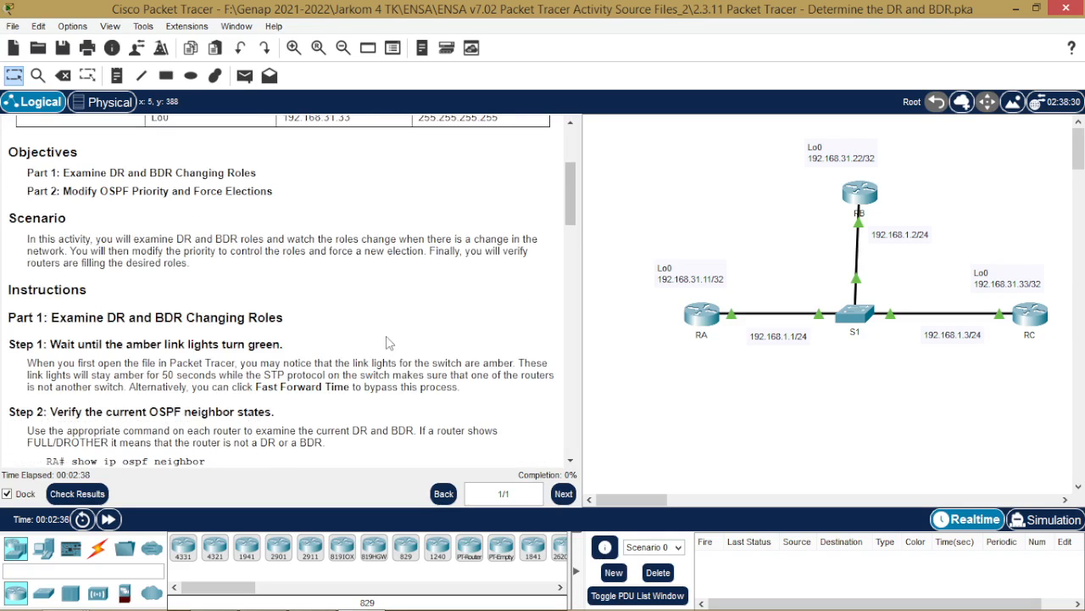
scroll(387, 342, "down", 2)
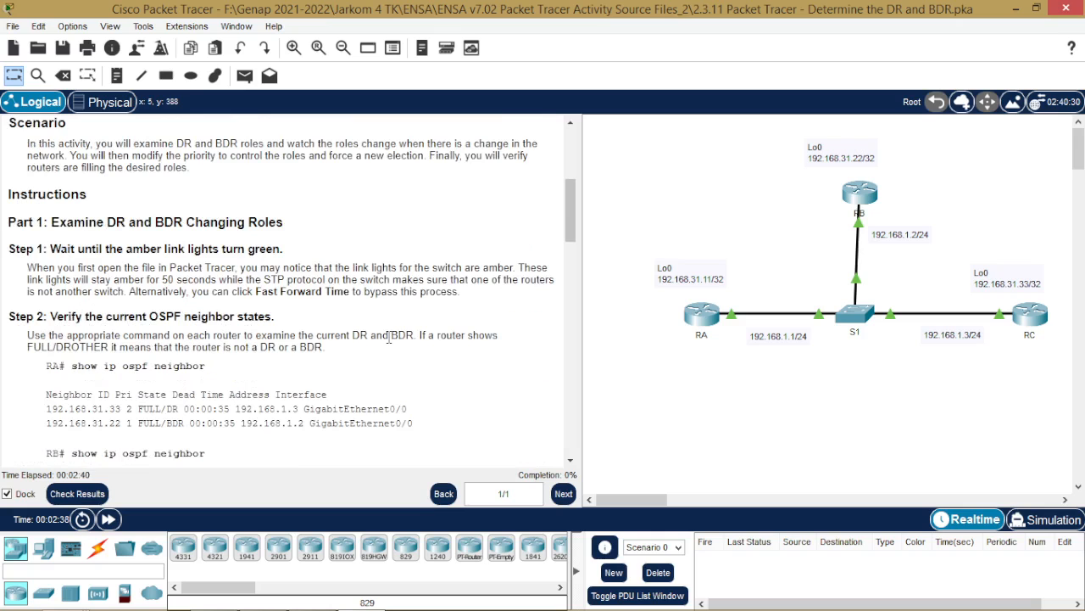
left_click_drag(575, 202, 577, 222)
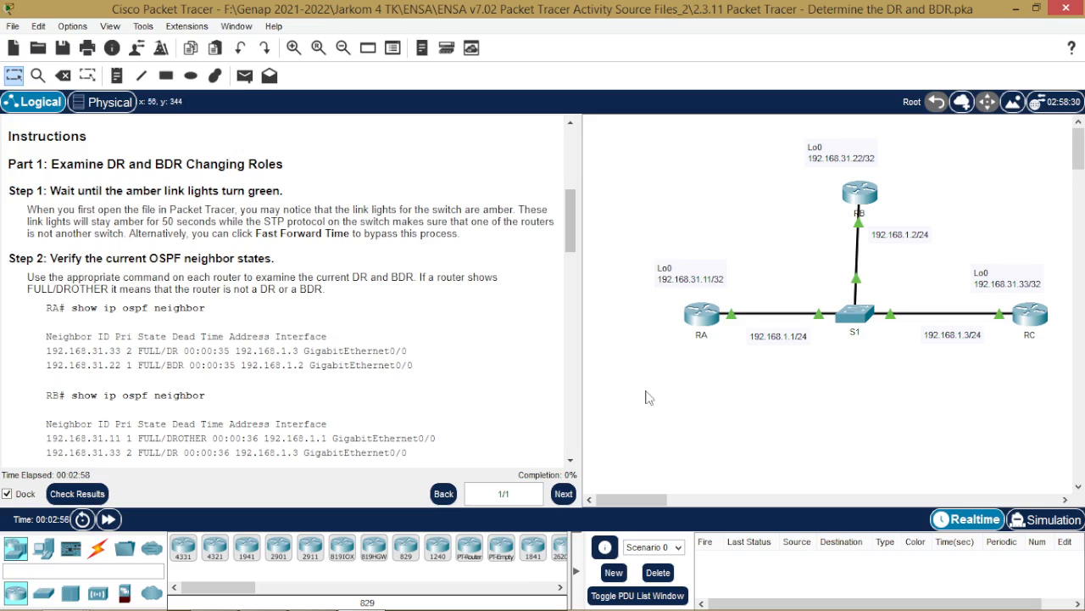
Step: Open router RA's command line and enter privileged EXEC mode
left_click(710, 327)
left_click_drag(655, 42, 815, 38)
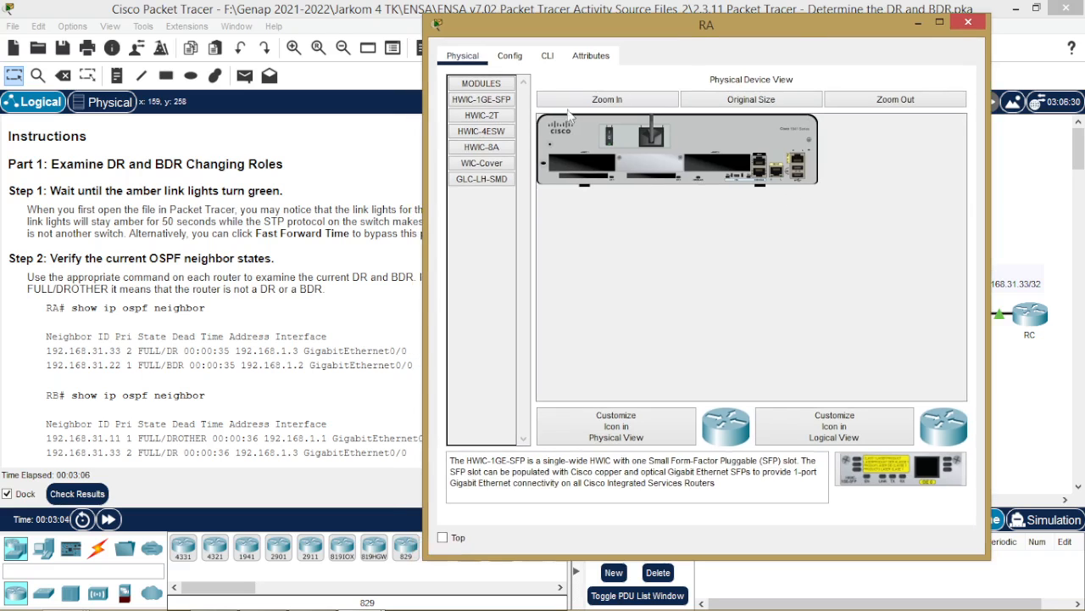
left_click(547, 57)
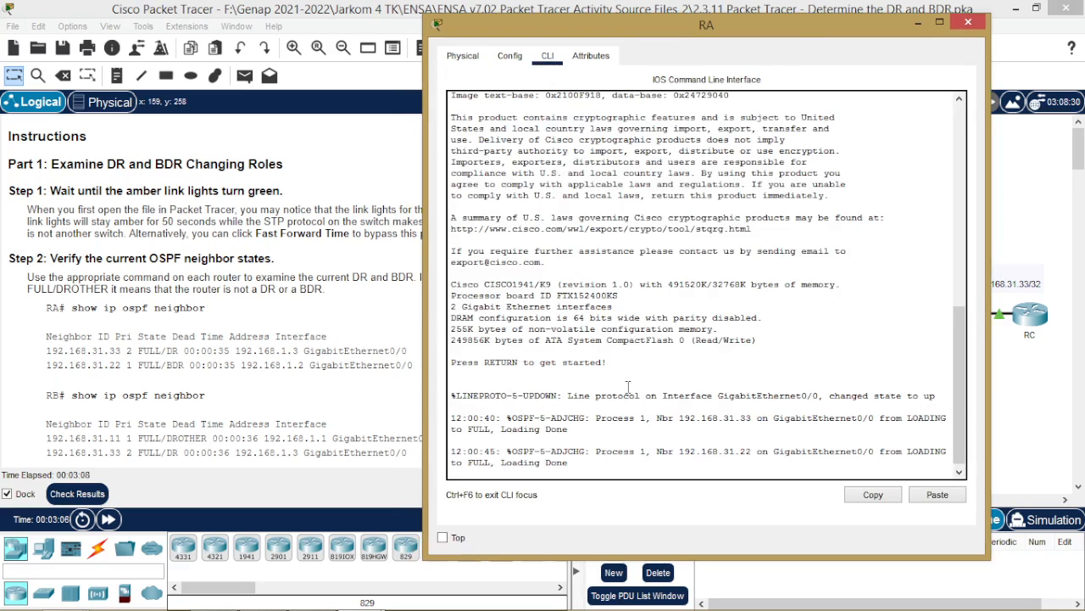
type("en")
key("Return")
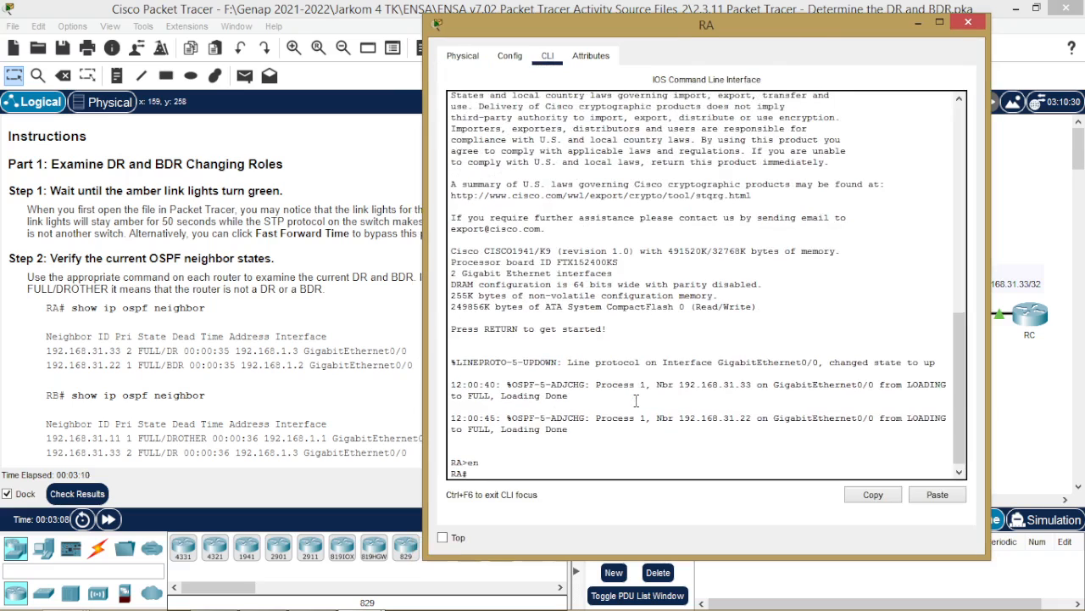
Step: Display RA's OSPF neighbors with the command "sh ip ospf neighbor"
type("sh ip os")
key("Tab")
type("ne")
key("Tab")
key("Return")
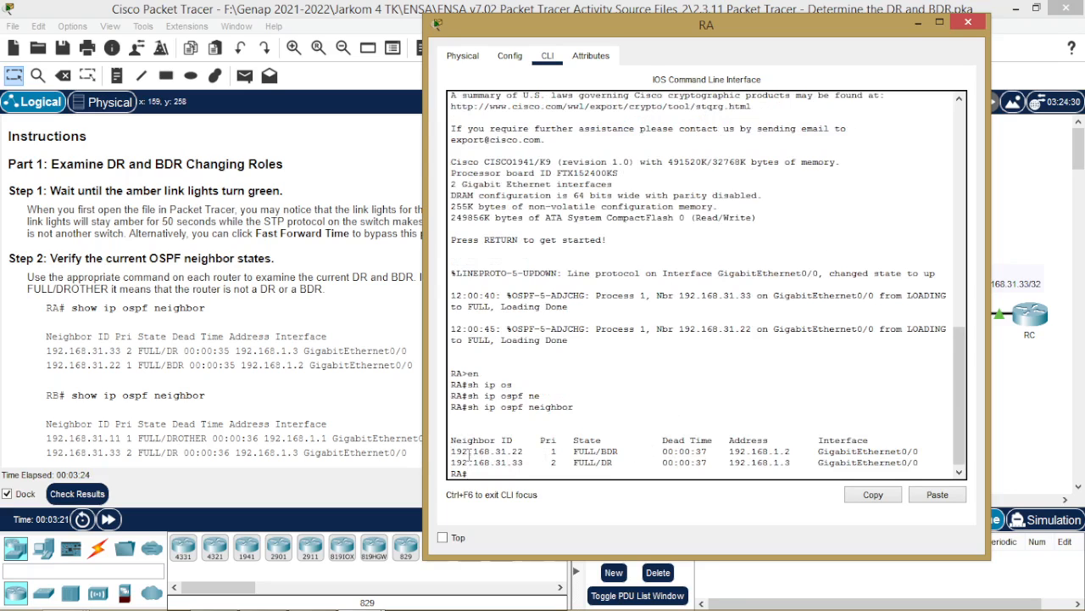
Step: Examine the neighbor IDs, states and addresses in RA's OSPF neighbor table and match each entry to its router in the topology
left_click_drag(511, 451, 523, 451)
triple_click(515, 451)
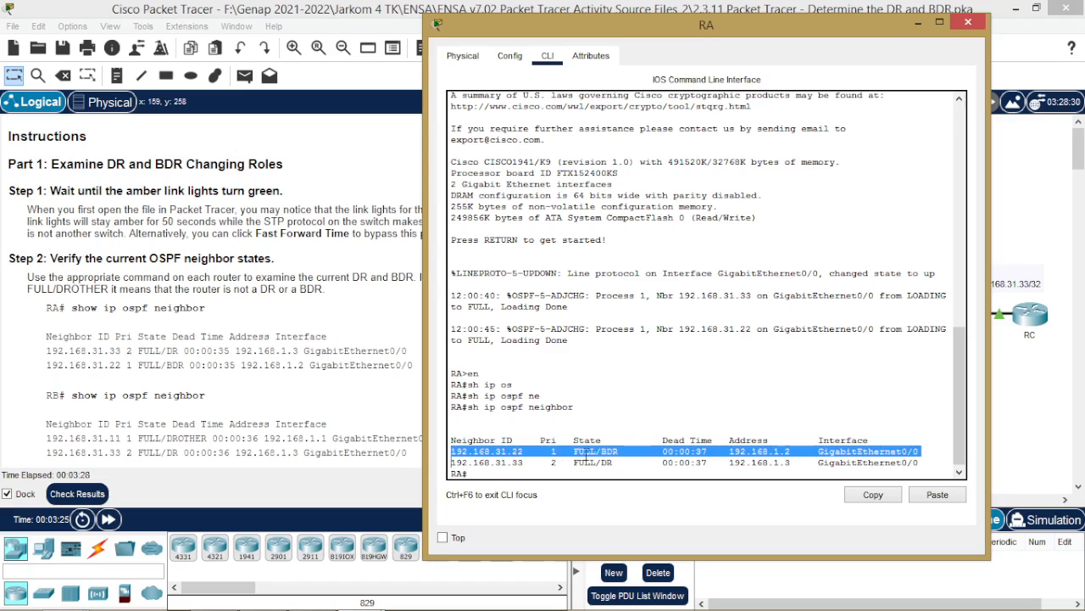
left_click(618, 451)
left_click_drag(859, 30, 600, 37)
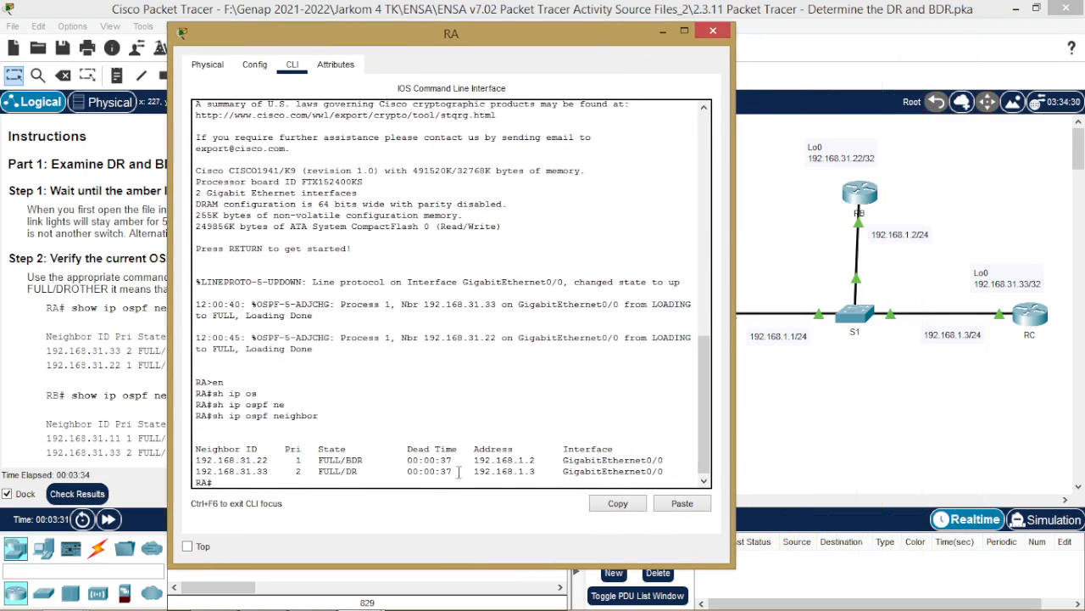
left_click_drag(474, 460, 534, 460)
left_click(493, 462)
left_click_drag(240, 472, 268, 472)
triple_click(208, 472)
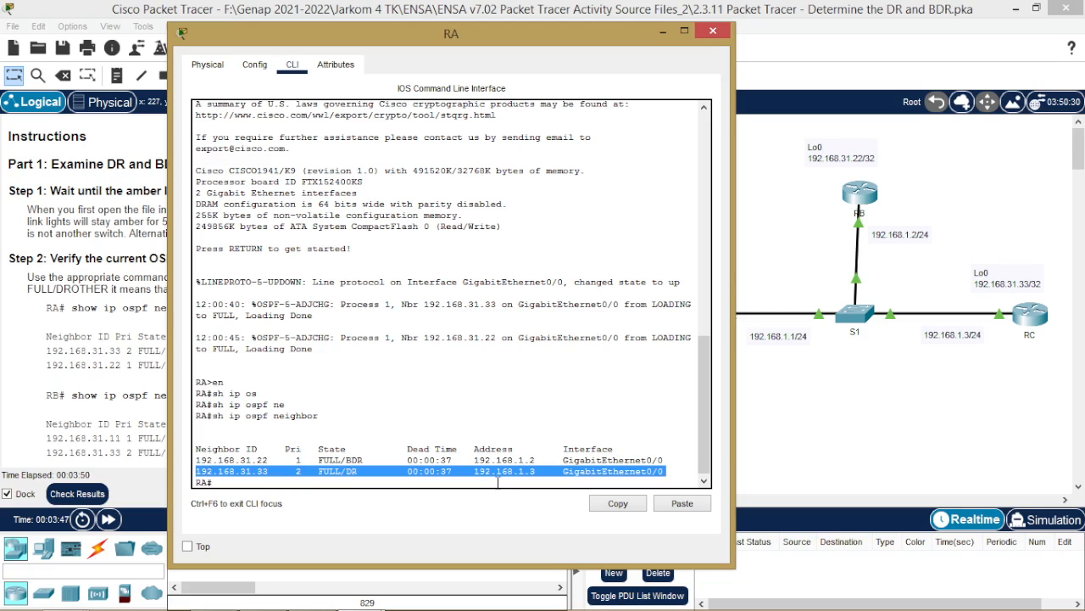
left_click_drag(587, 37, 835, 36)
left_click(826, 469)
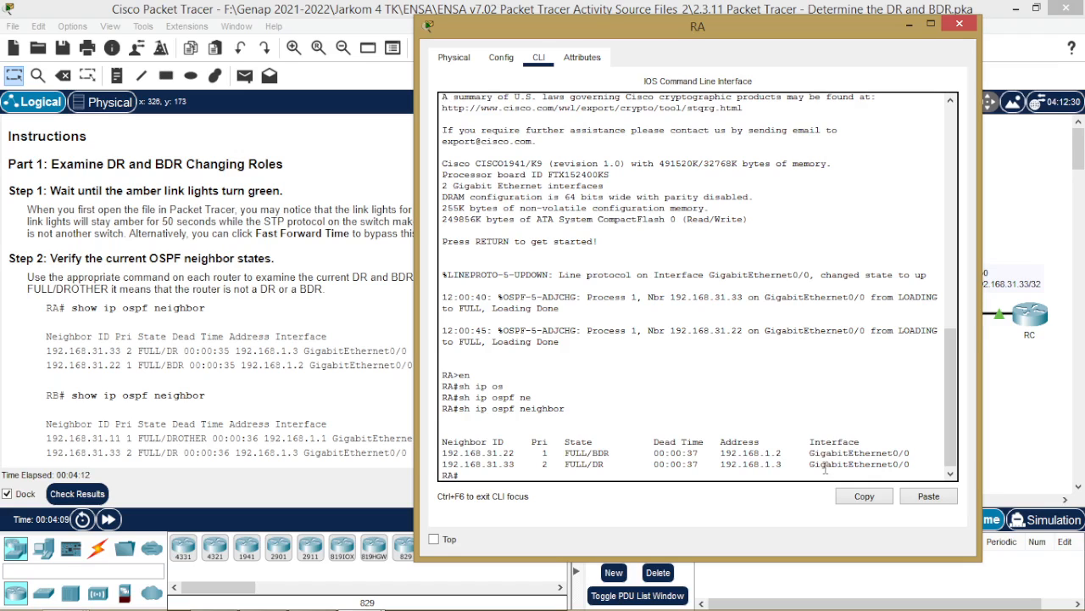
left_click_drag(782, 465, 724, 468)
left_click_drag(515, 465, 441, 465)
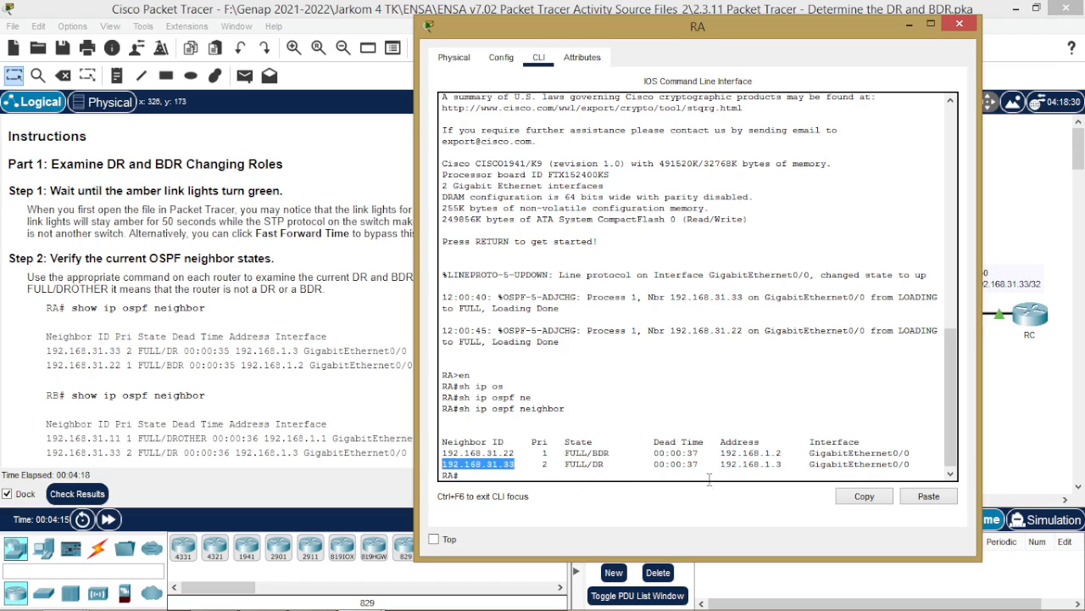
left_click(636, 445)
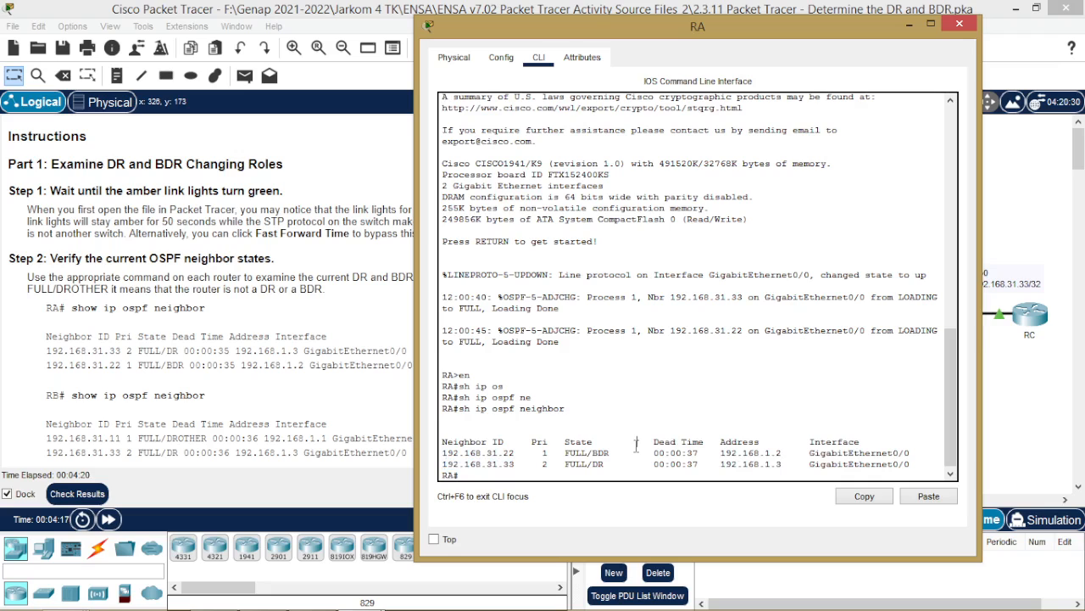
left_click_drag(784, 453, 721, 454)
left_click_drag(625, 453, 488, 454)
left_click_drag(835, 37, 470, 37)
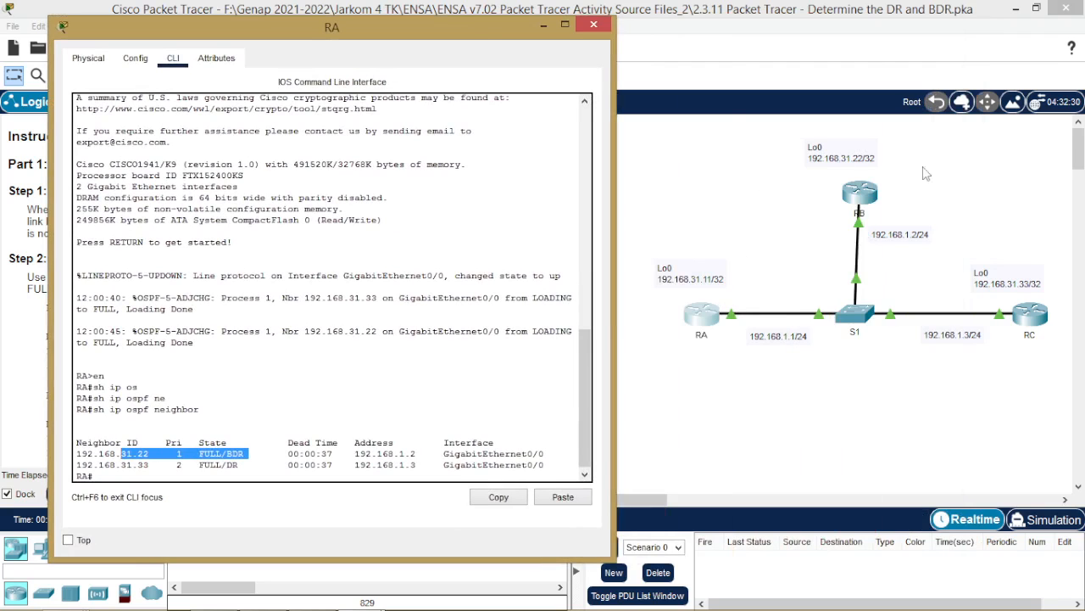
left_click_drag(478, 29, 822, 51)
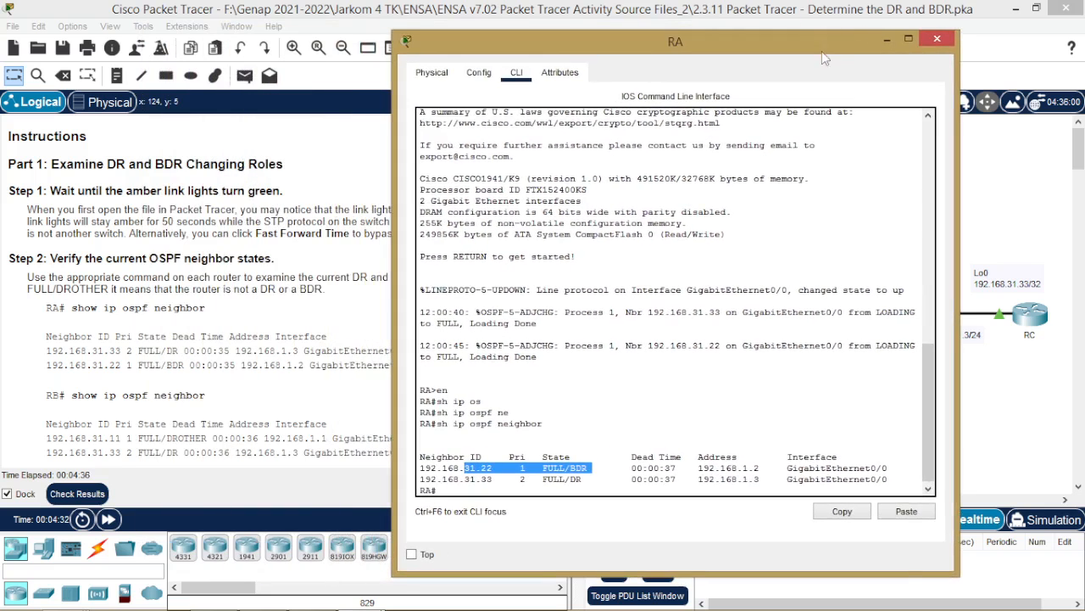
left_click(635, 482)
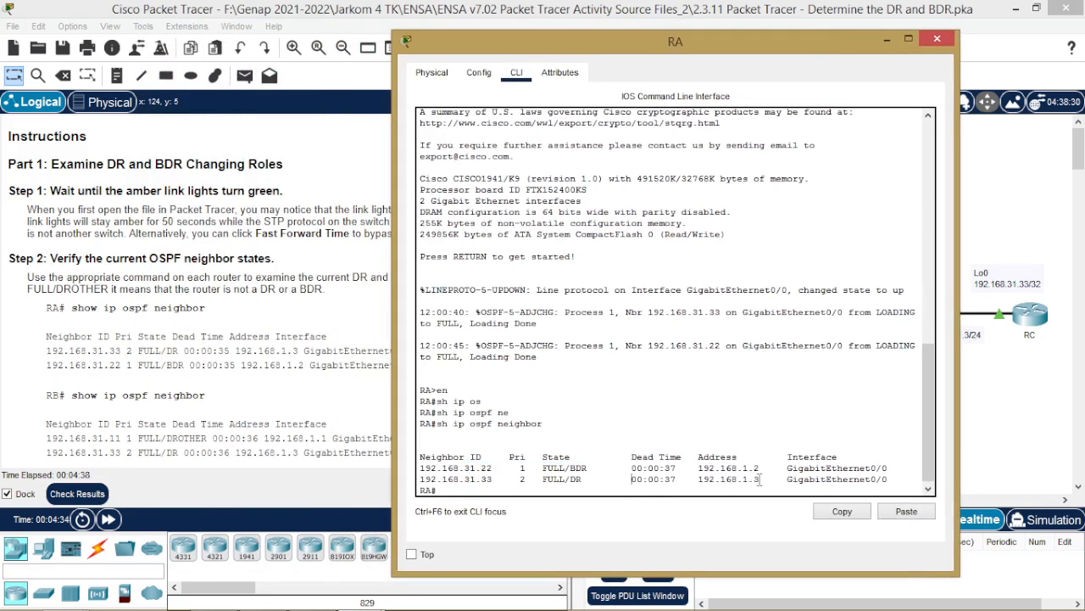
left_click_drag(760, 480, 699, 483)
left_click_drag(764, 469, 699, 469)
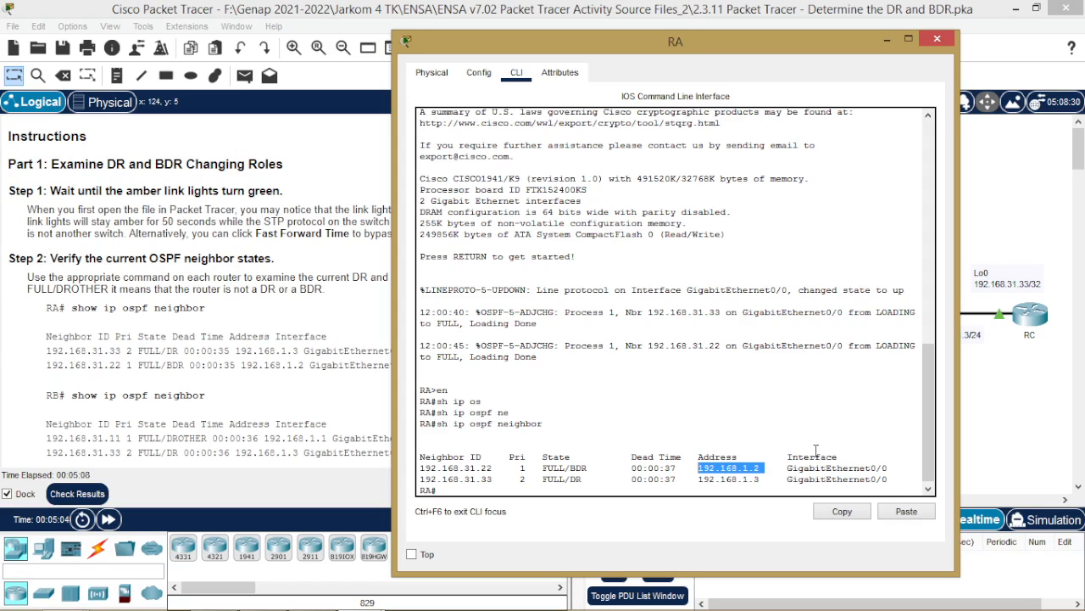
Step: Minimize the RA window, open router RB's command line and enter privileged EXEC mode
left_click(884, 40)
scroll(471, 310, "down", 1)
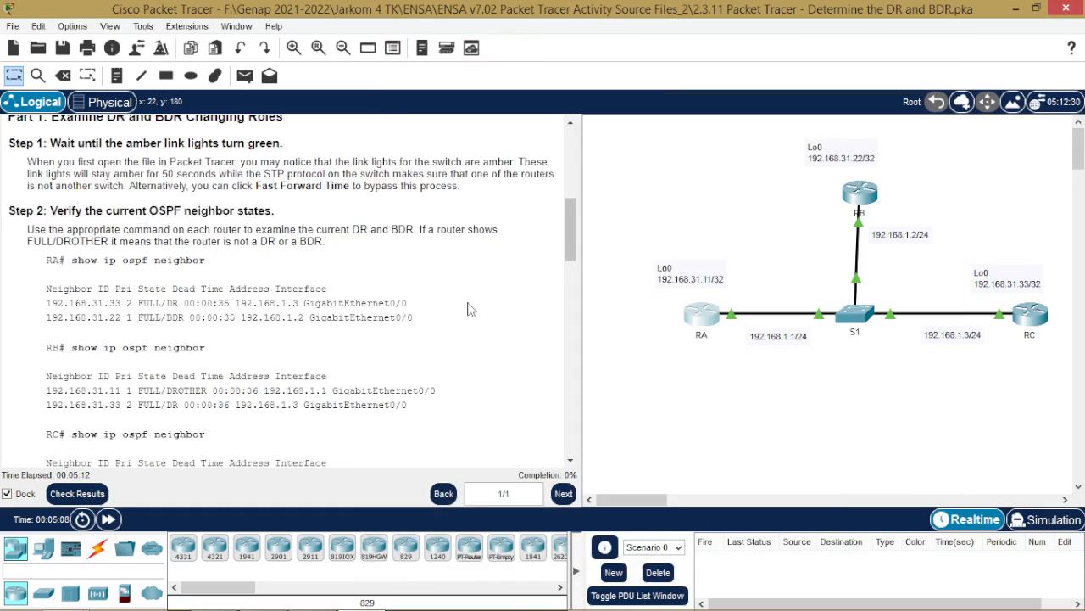
scroll(471, 310, "down", 1)
left_click(865, 199)
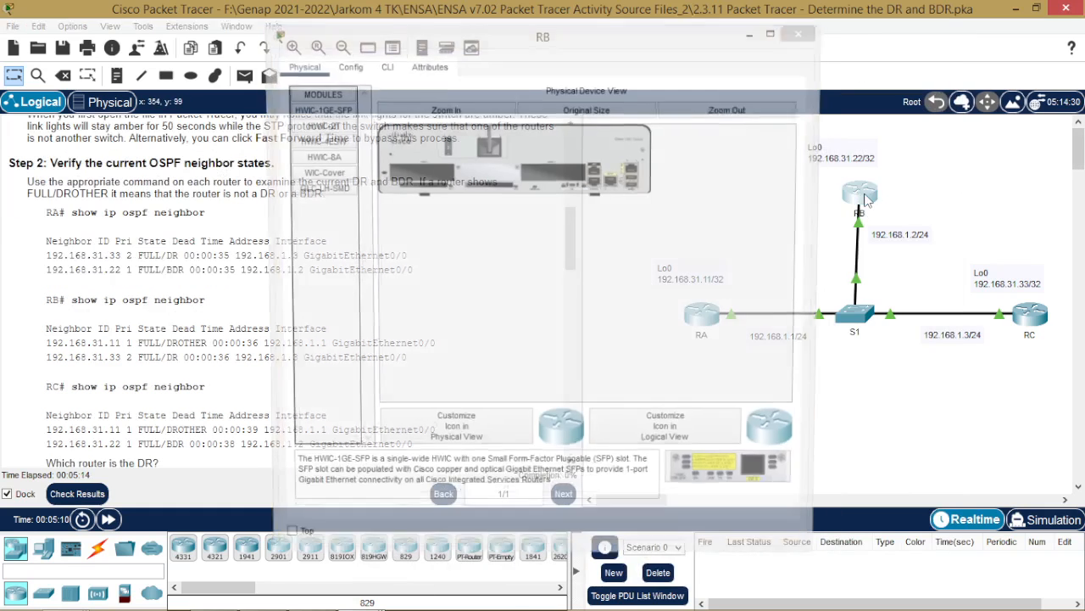
left_click(863, 196)
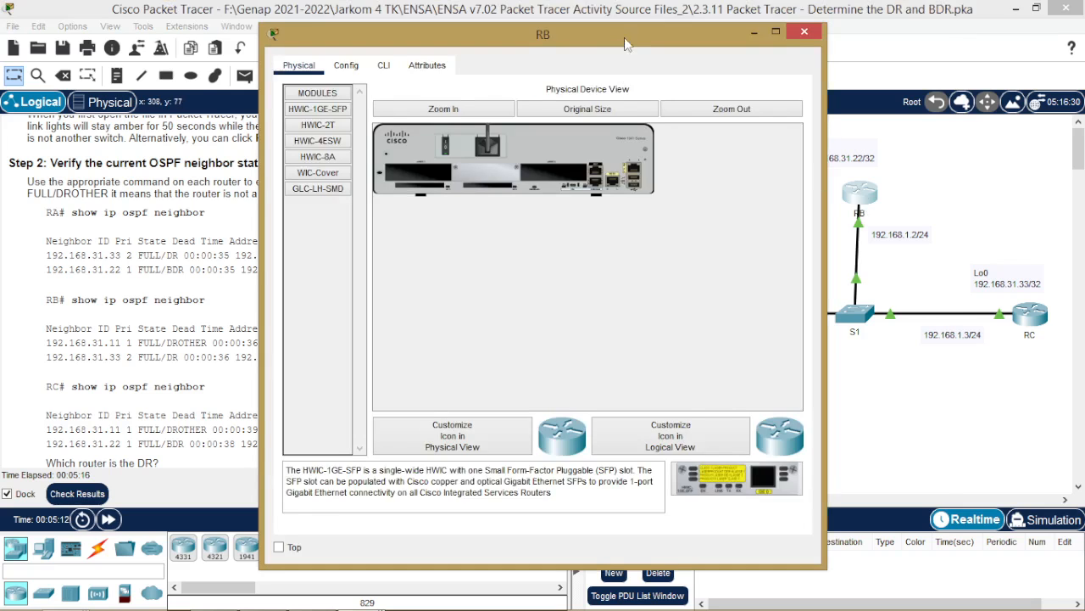
left_click_drag(624, 37, 747, 15)
left_click(505, 42)
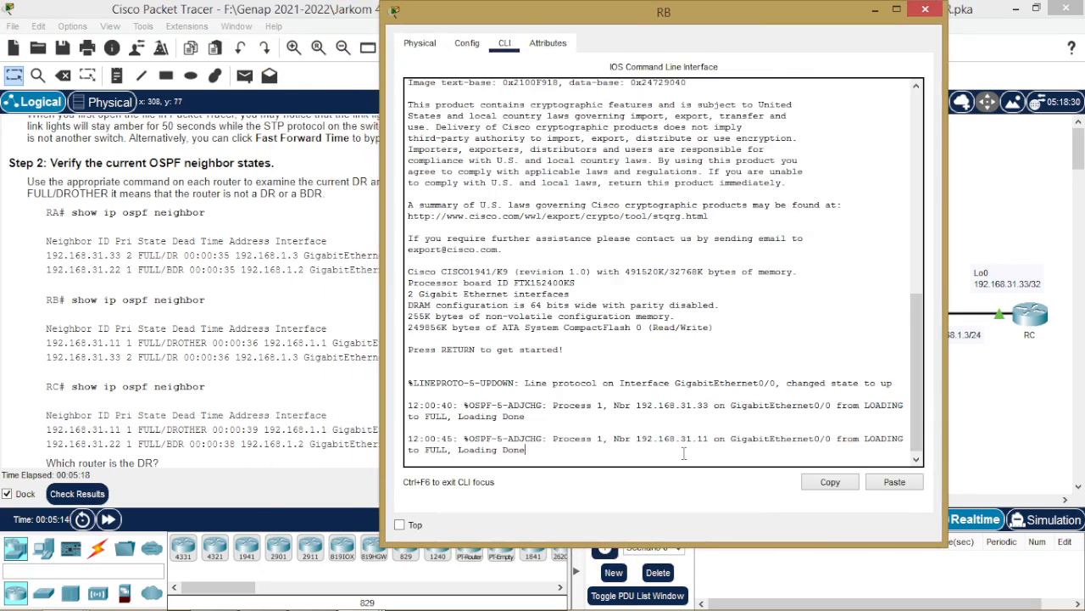
key("Return")
type("en")
key("Return")
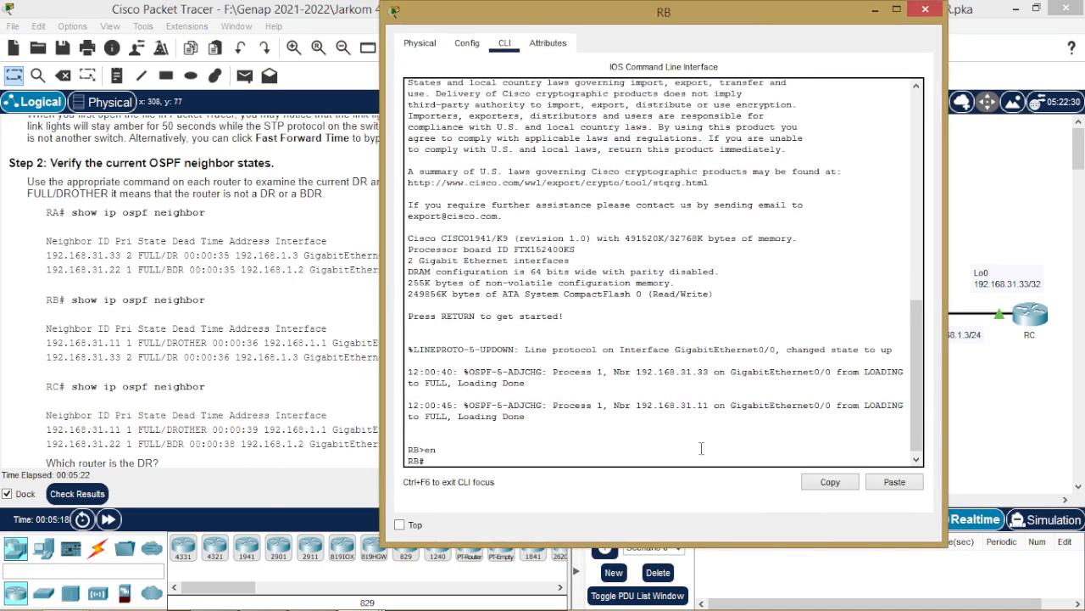
Step: Display RB's OSPF neighbors with the command "sh ip ospf neighbor"
type("sh ip os")
key("Tab")
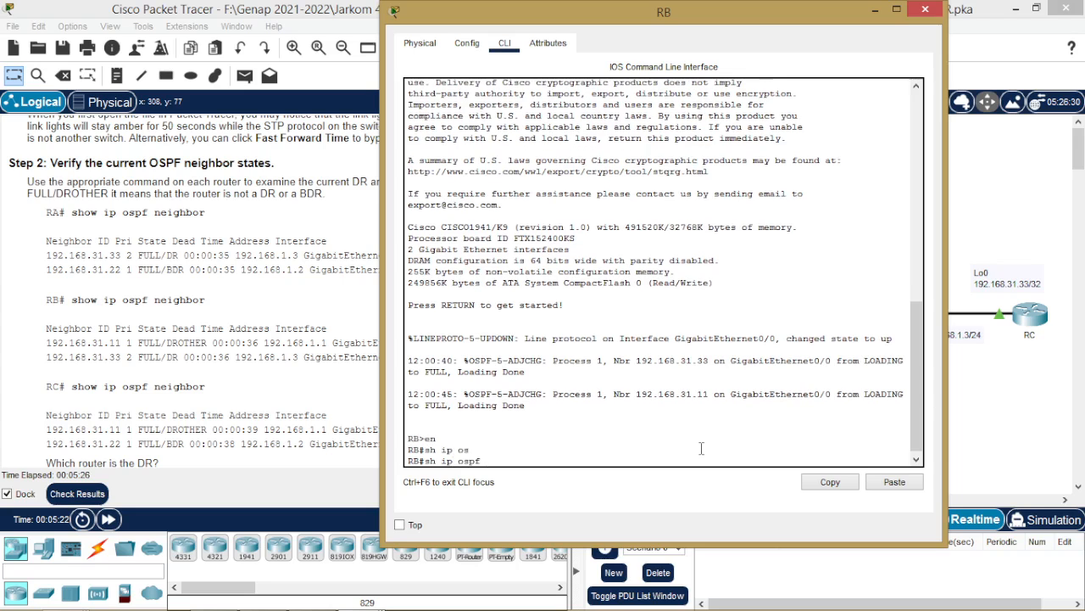
type("ne")
key("Tab")
key("Return")
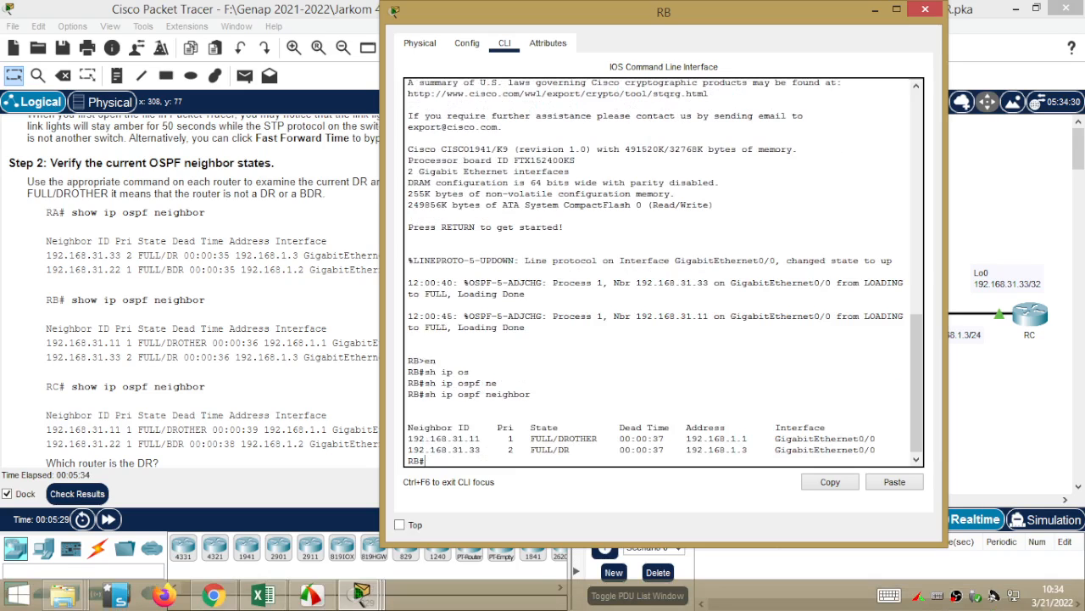
Step: Place the RA and RB windows side by side and compare the neighbor IDs and states in their OSPF neighbor tables
mouse_move(365, 593)
left_click(361, 511)
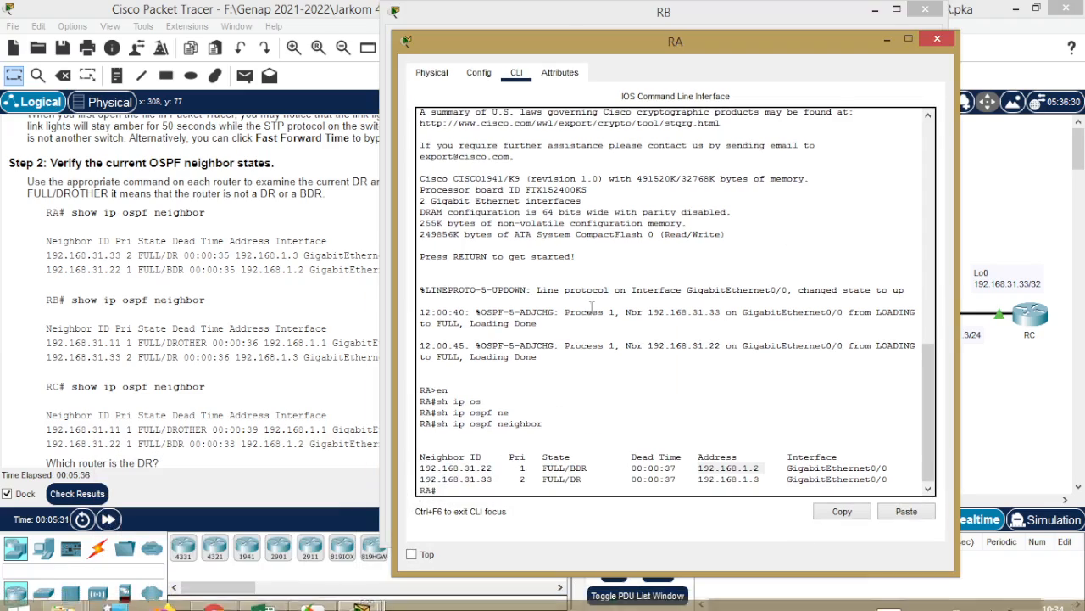
left_click_drag(776, 58, 399, 34)
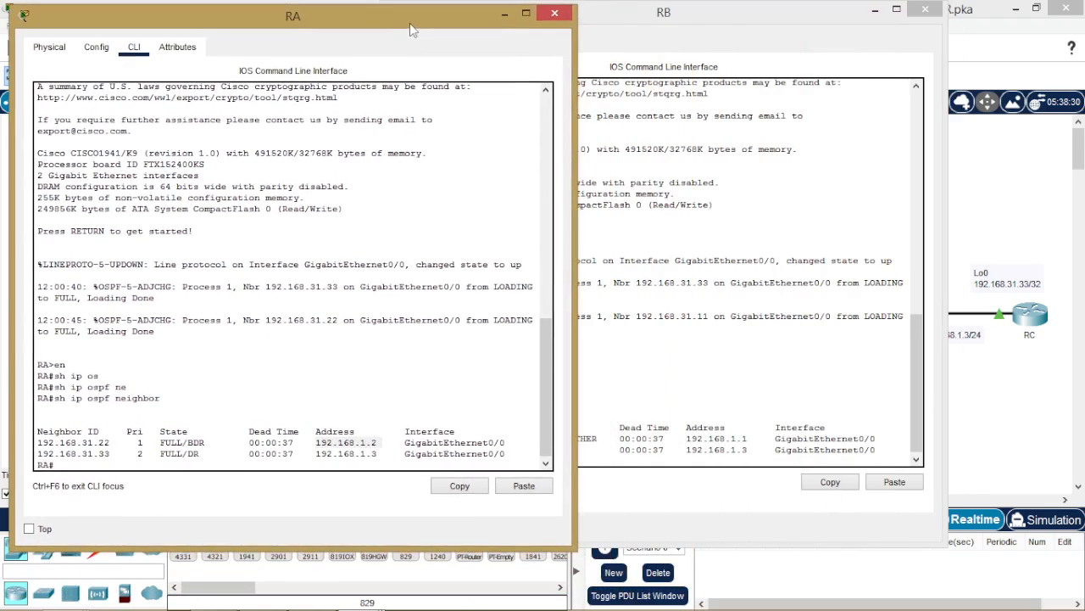
left_click_drag(728, 25, 841, 34)
left_click_drag(203, 442, 100, 443)
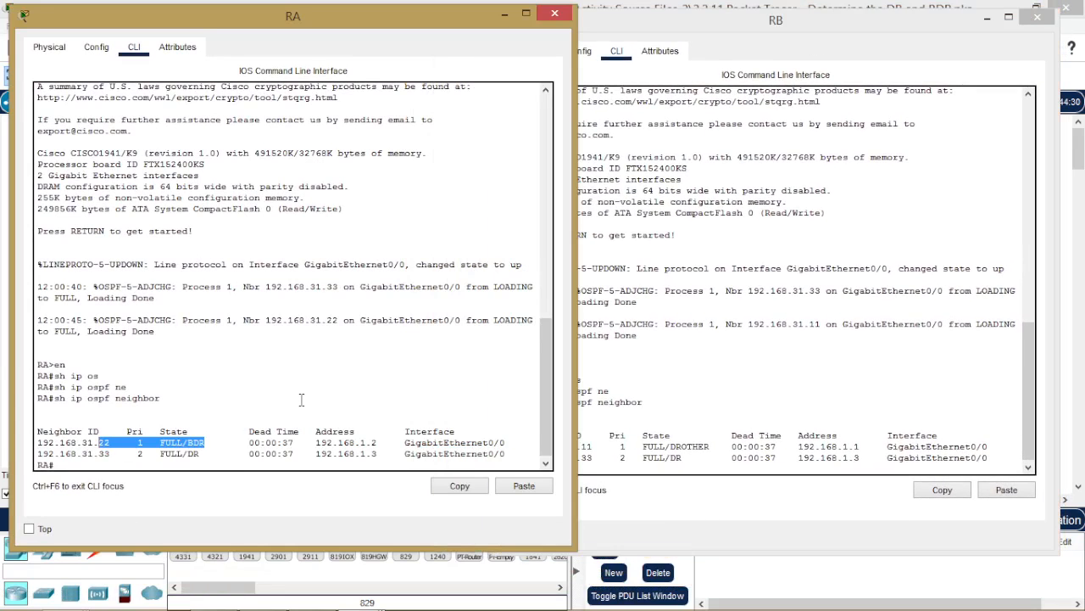
left_click(822, 31)
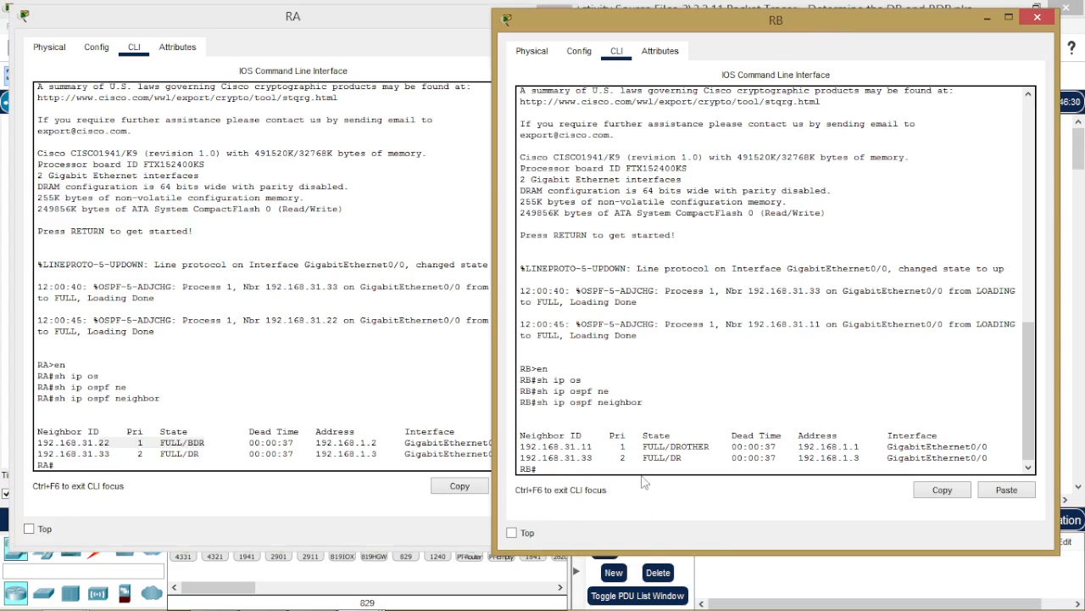
left_click_drag(520, 446, 593, 446)
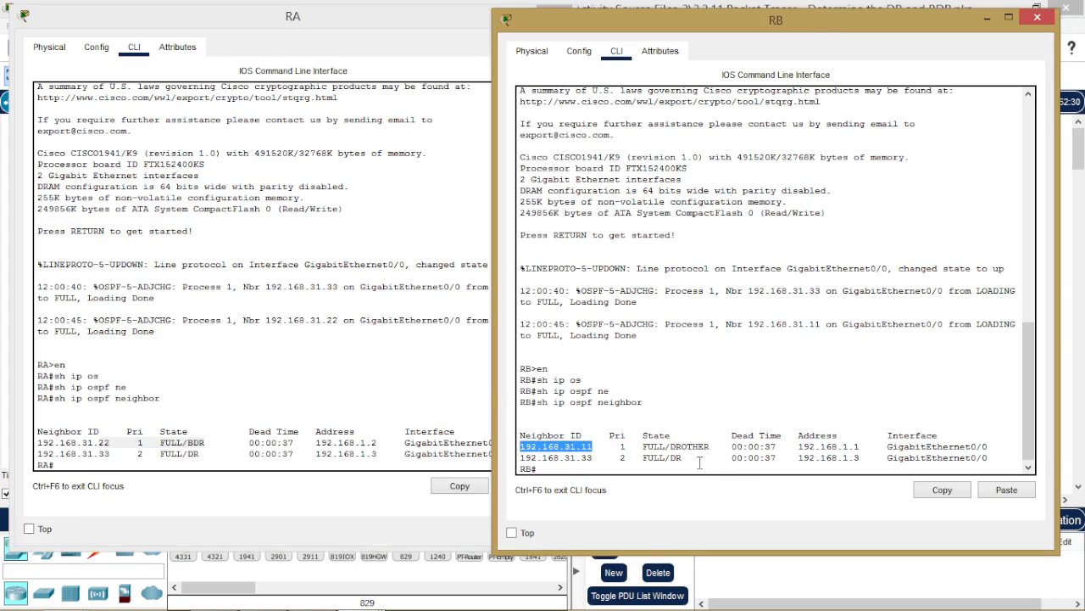
left_click_drag(711, 446, 669, 446)
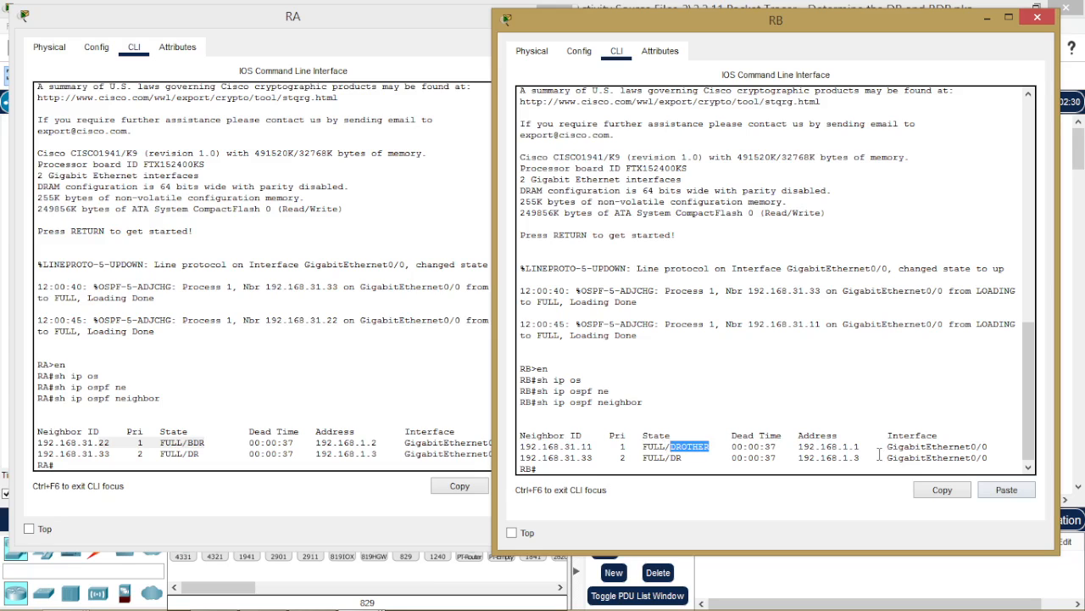
Step: Check the address of the DROTHER neighbor and the whole DR entry in RB's OSPF neighbor table, and clear the router windows away
left_click_drag(859, 447, 804, 447)
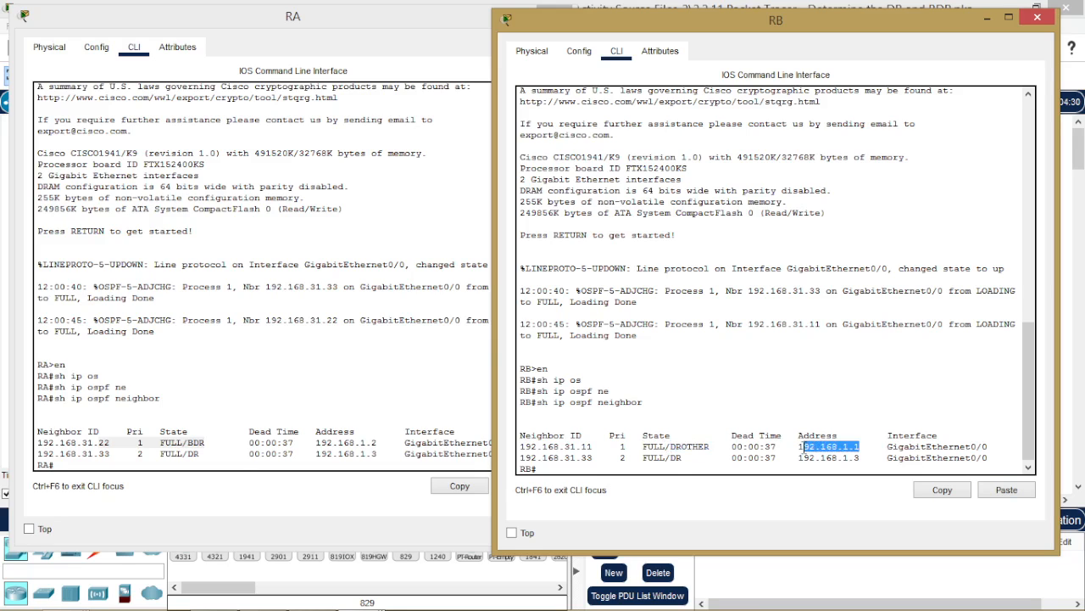
left_click_drag(522, 457, 990, 458)
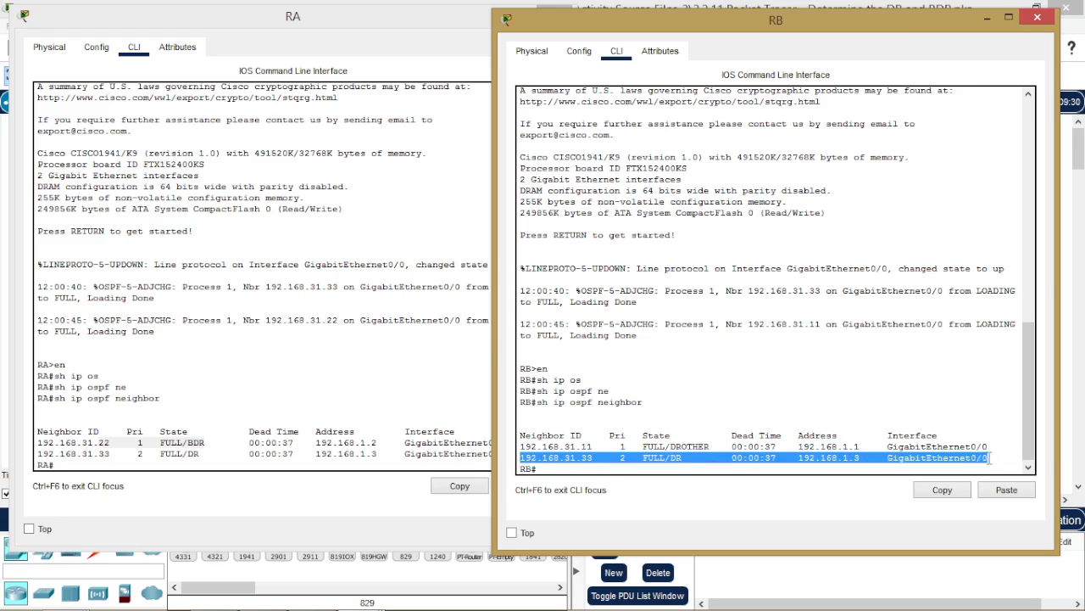
left_click(685, 462)
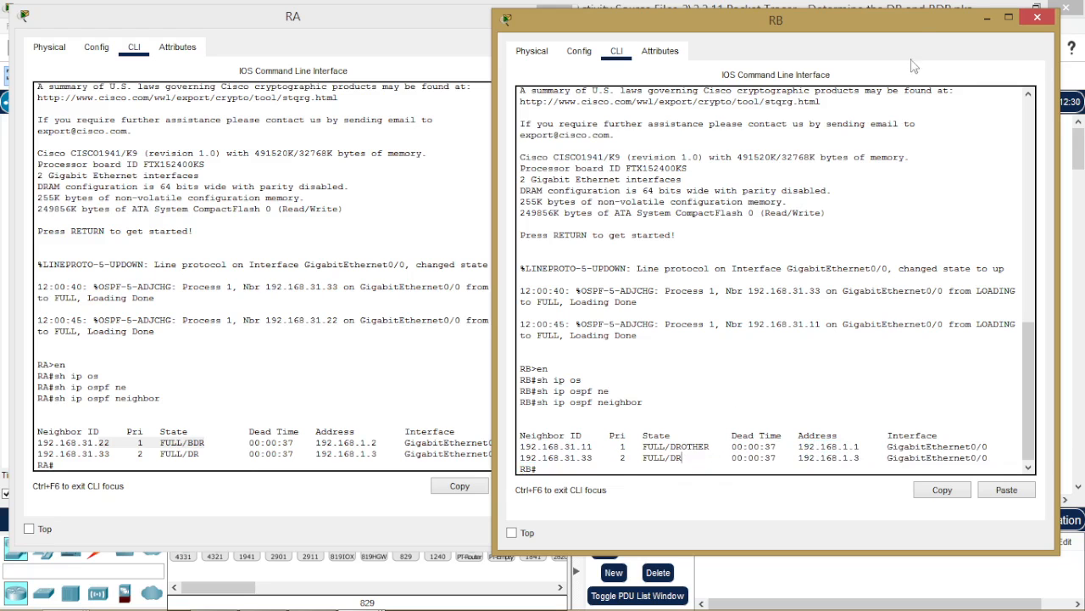
left_click_drag(918, 31, 918, 26)
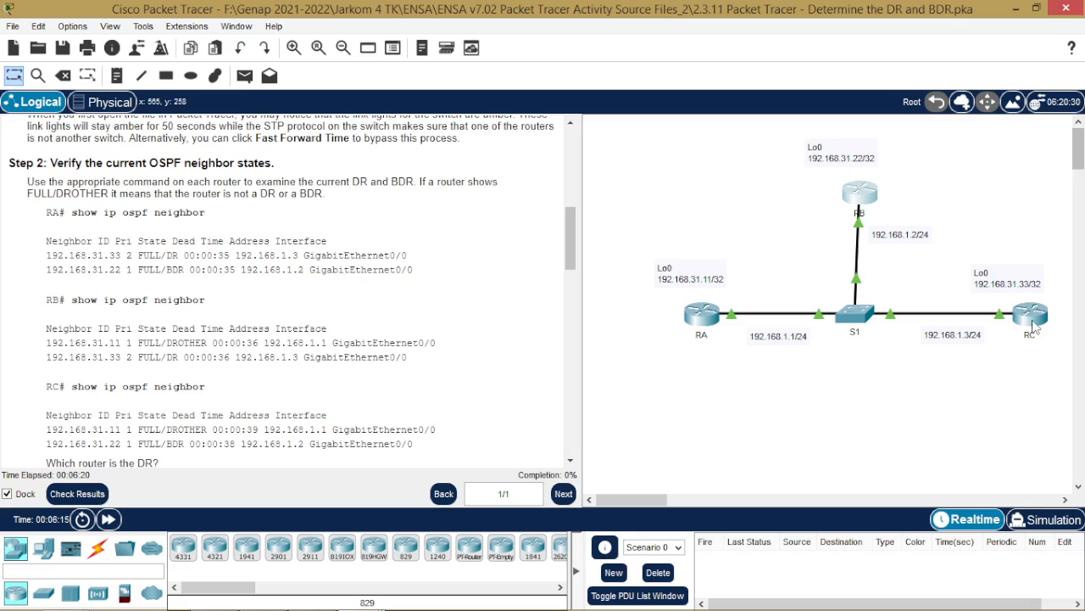
Step: Open router RC's command line and enter privileged EXEC mode
left_click(1035, 316)
left_click_drag(586, 41, 710, 26)
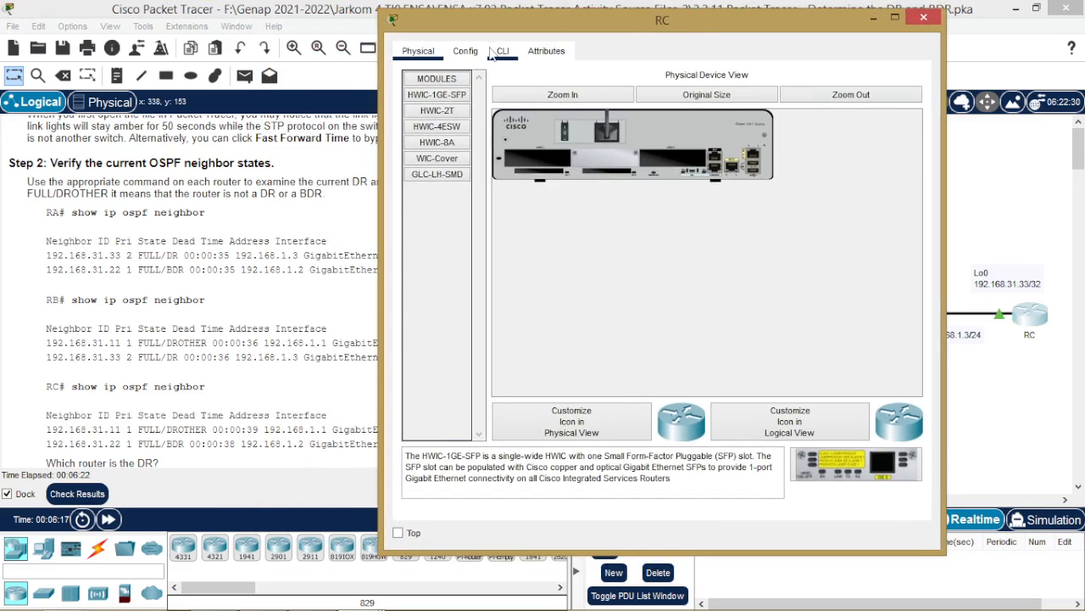
left_click(502, 51)
key("Return")
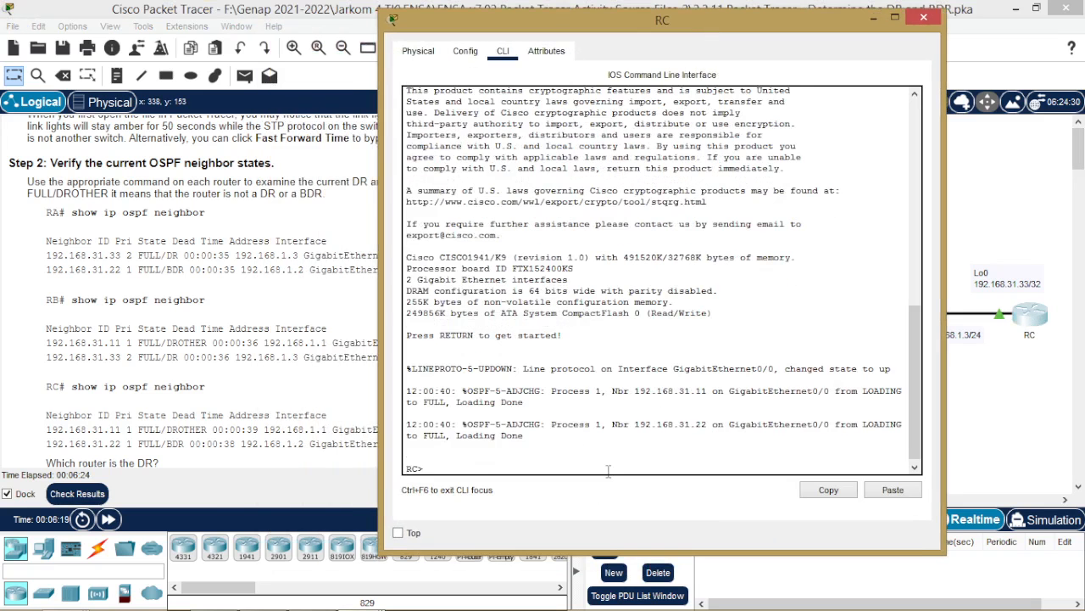
type("en")
key("Return")
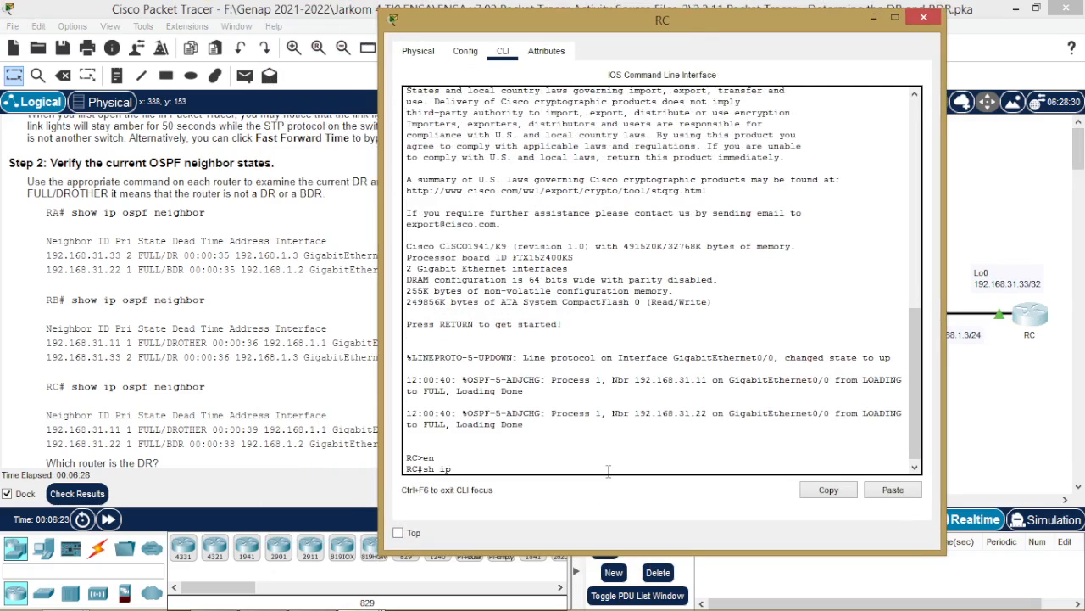
Step: Display RC's OSPF neighbors with the command "sh ip ospf neighbor"
type("sh ip os")
key("Tab")
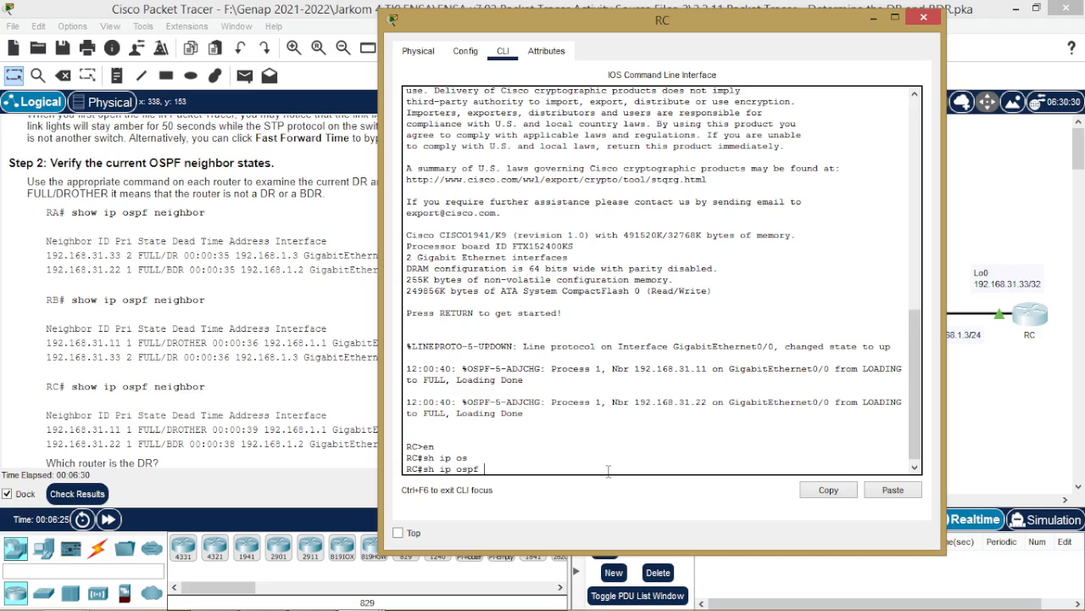
type("ne")
key("Tab")
key("Return")
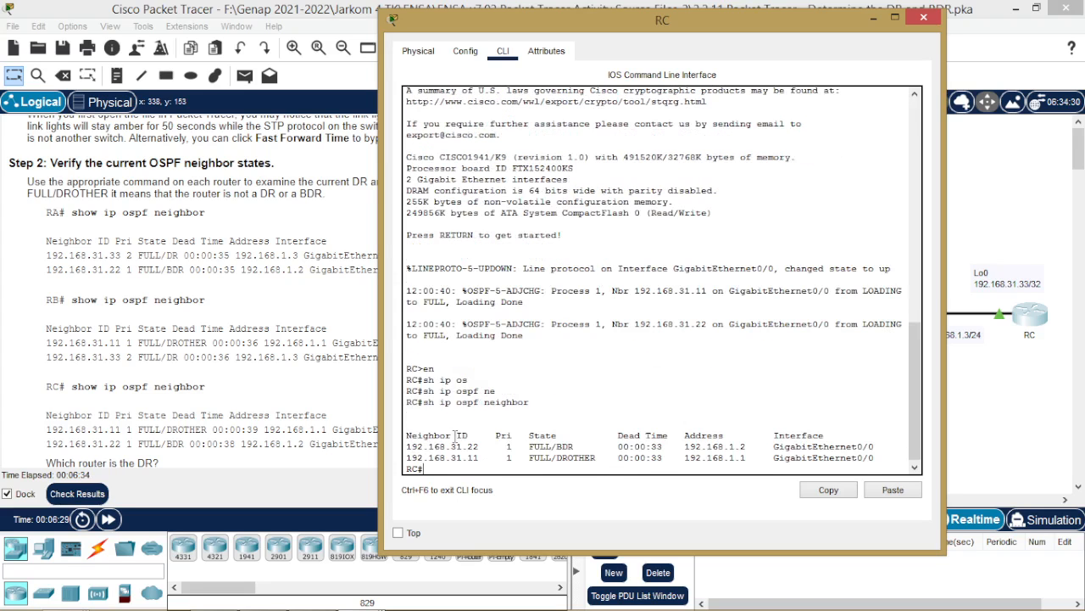
Step: Examine the neighbor IDs and states in RC's OSPF neighbor table, and put the RC window away
left_click_drag(468, 446, 480, 446)
left_click_drag(557, 447, 575, 447)
left_click_drag(466, 458, 479, 458)
left_click_drag(557, 458, 597, 458)
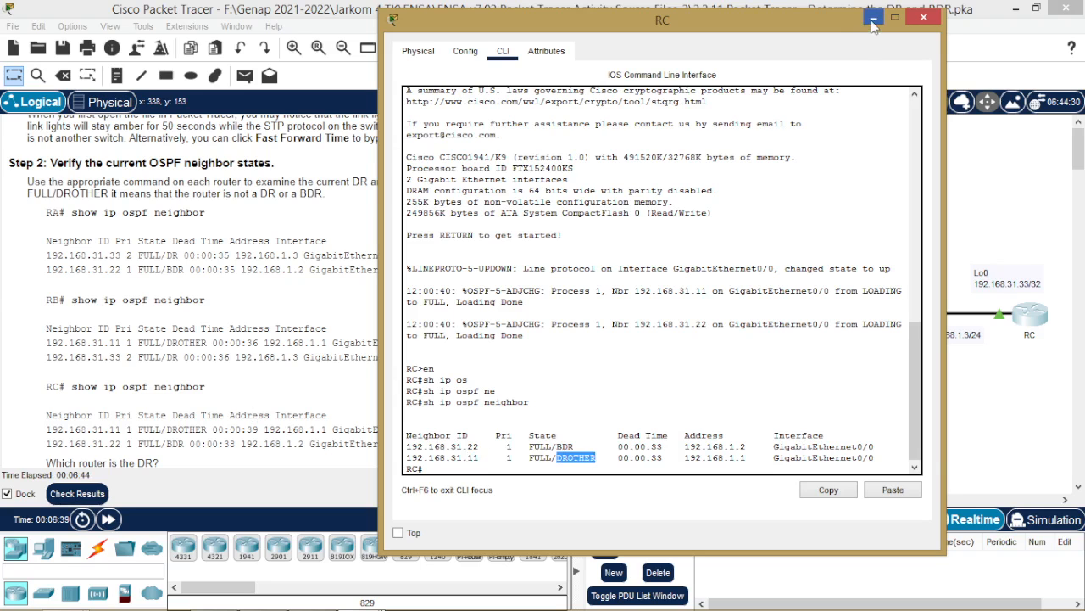
left_click(923, 18)
Step: Read the Step 2 questions about the DR, the BDR and RA's OSPF state, and relate them to the topology
scroll(288, 356, "down", 3)
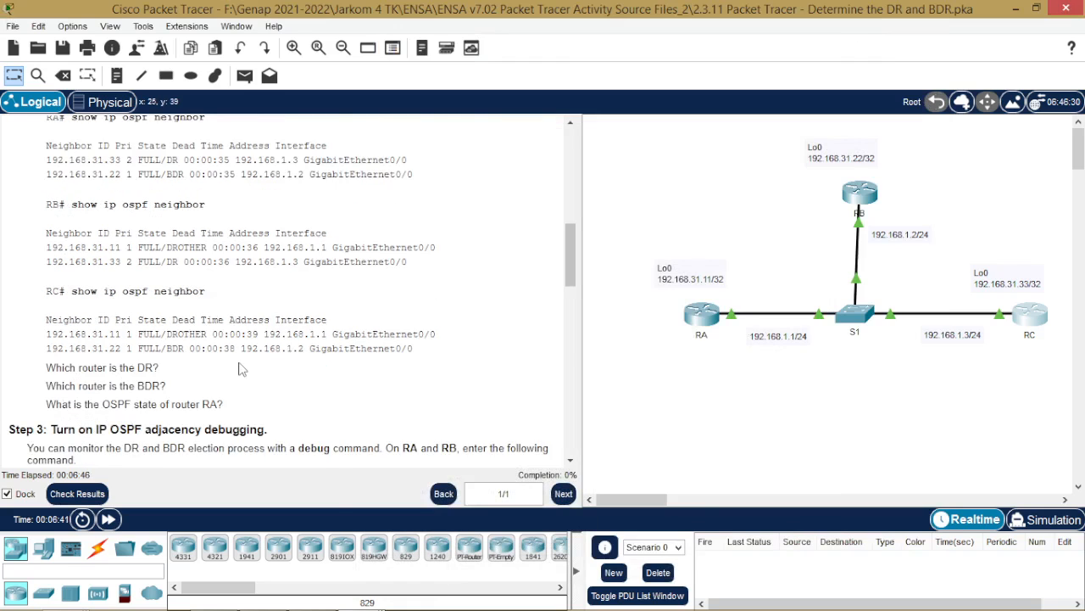
double_click(146, 367)
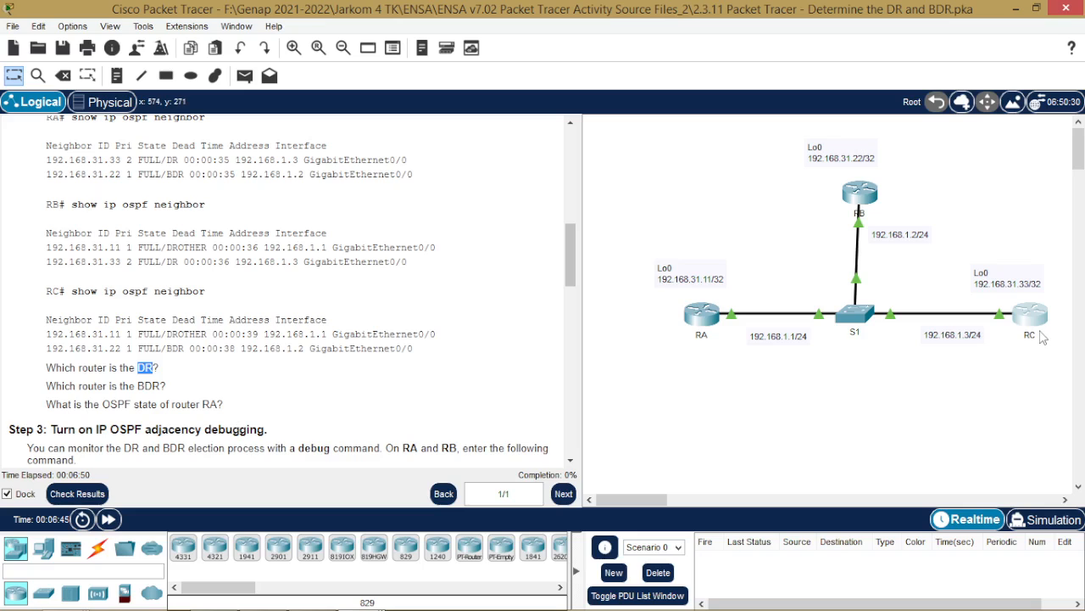
left_click(150, 384)
double_click(150, 385)
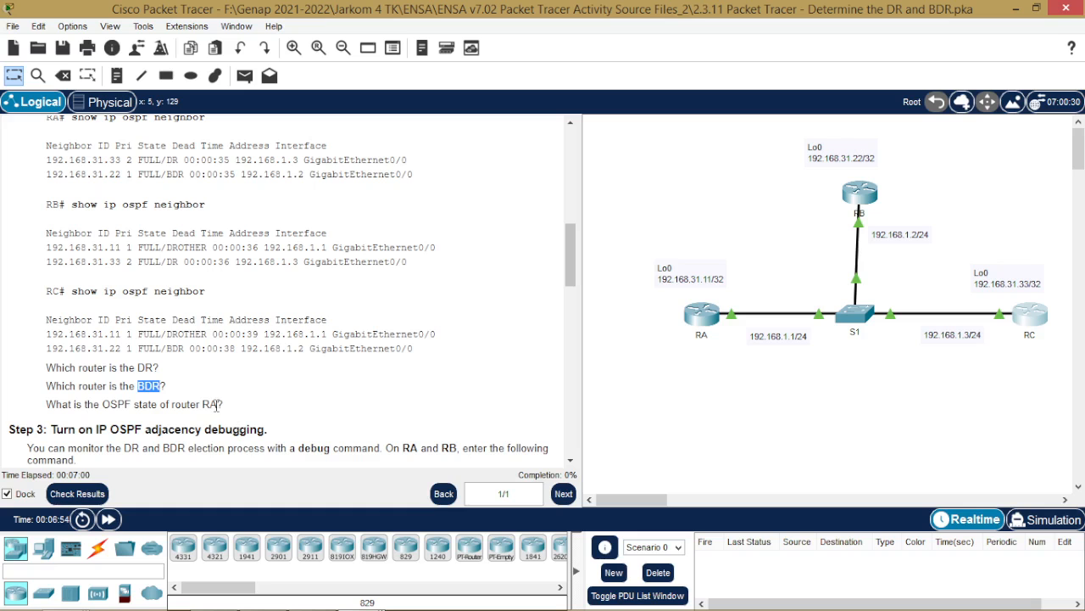
left_click(265, 400)
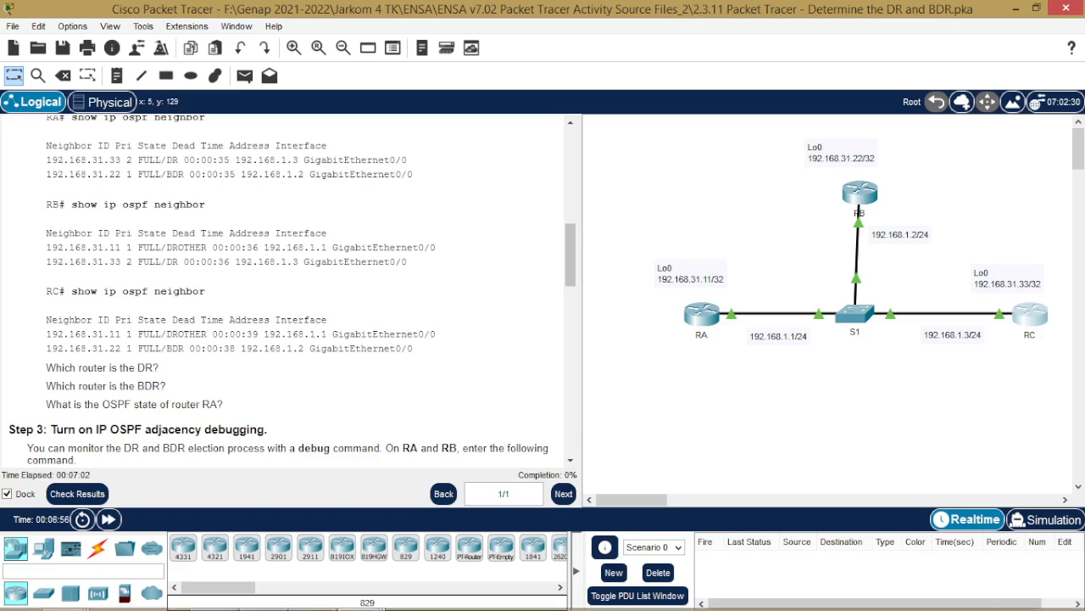
Step: Check the 192.168.31.11 entry in the OSPF neighbor tables of RC and RB to determine RA's OSPF state
mouse_move(362, 593)
left_click(610, 509)
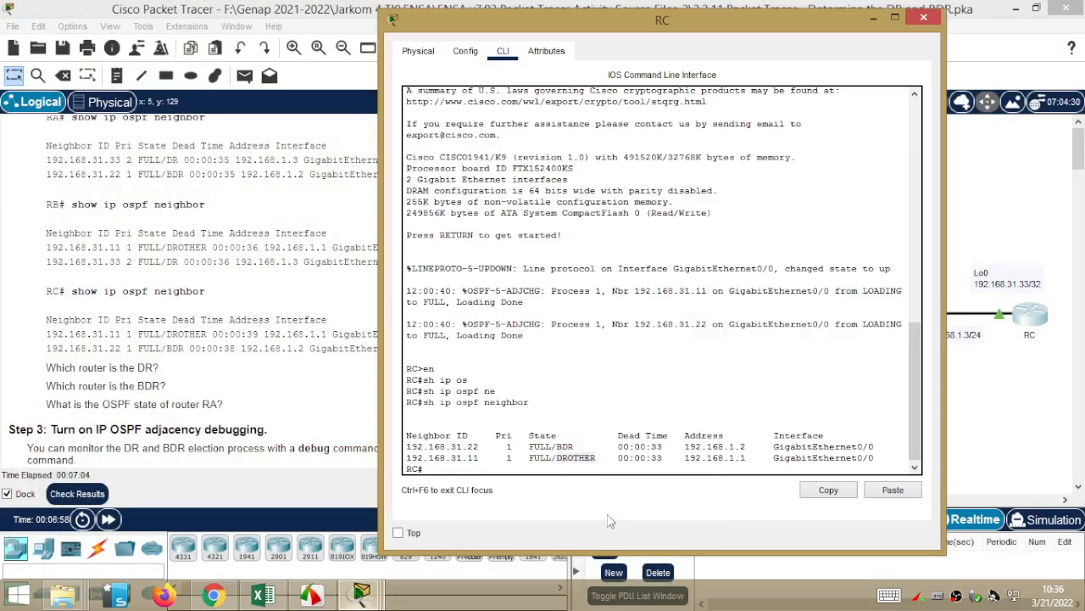
double_click(473, 457)
left_click(473, 457)
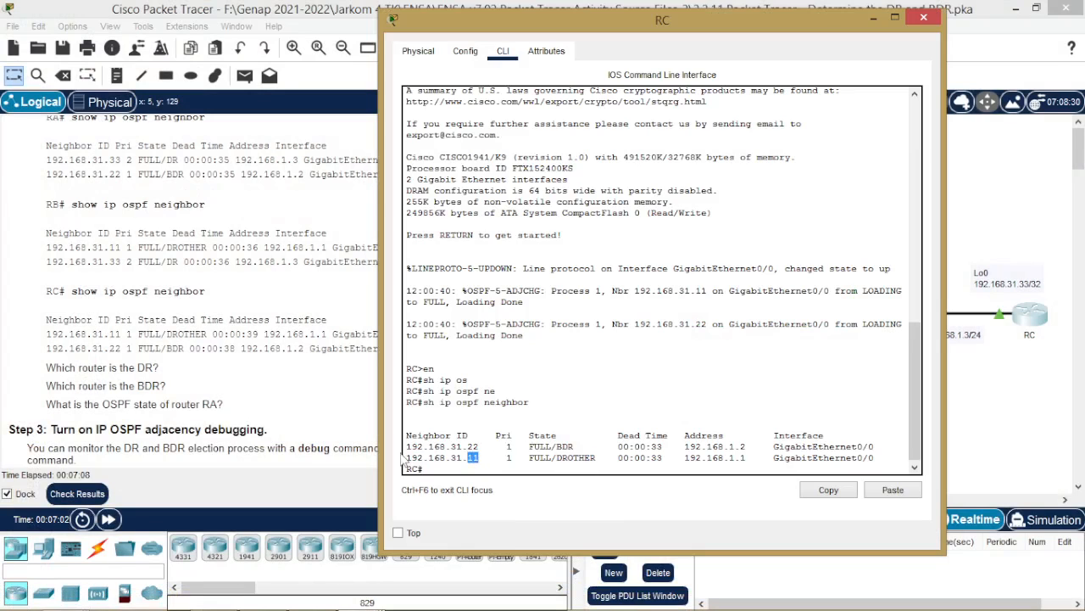
left_click_drag(405, 458, 634, 464)
left_click_drag(859, 458, 873, 458)
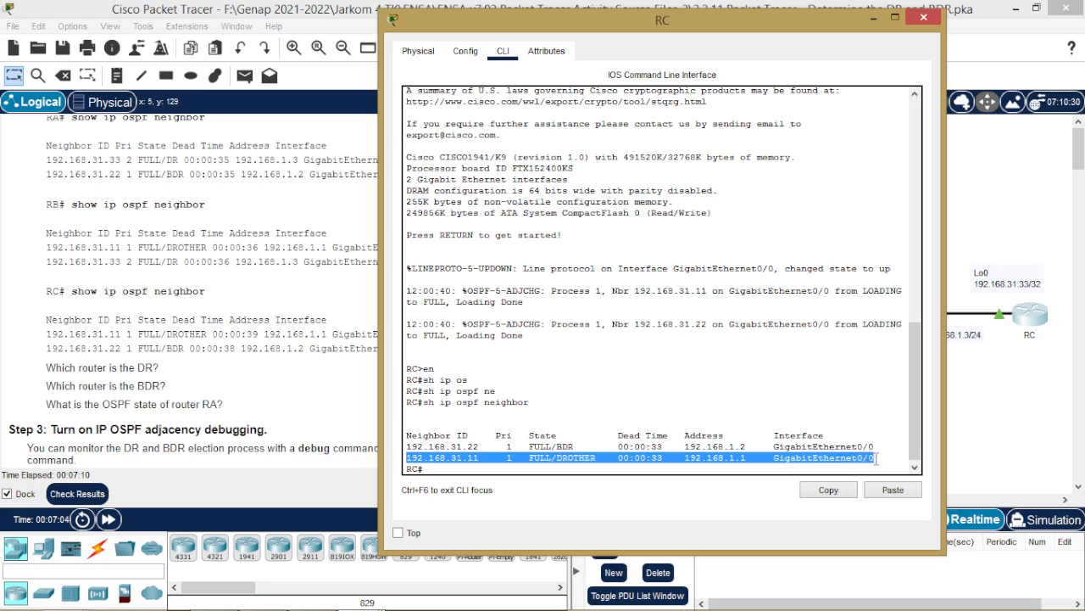
left_click(874, 18)
mouse_move(347, 591)
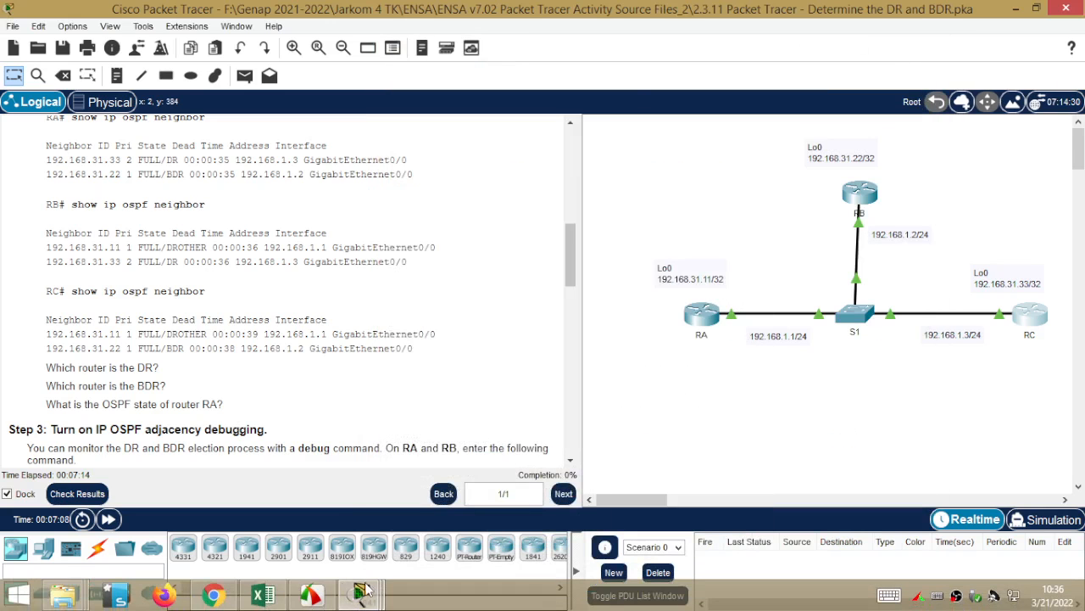
left_click(447, 506)
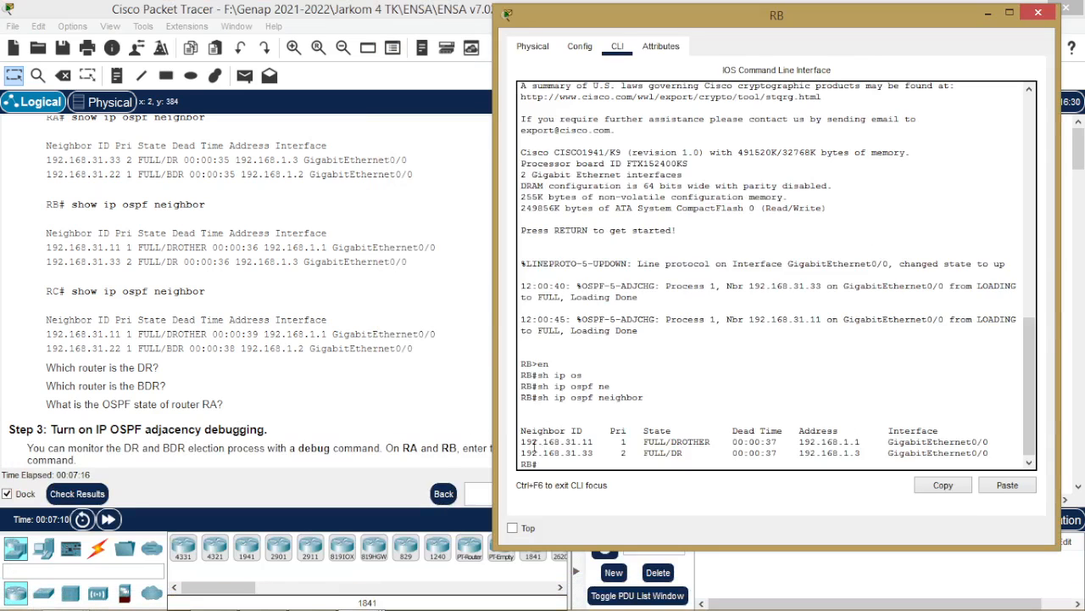
left_click_drag(521, 439, 983, 442)
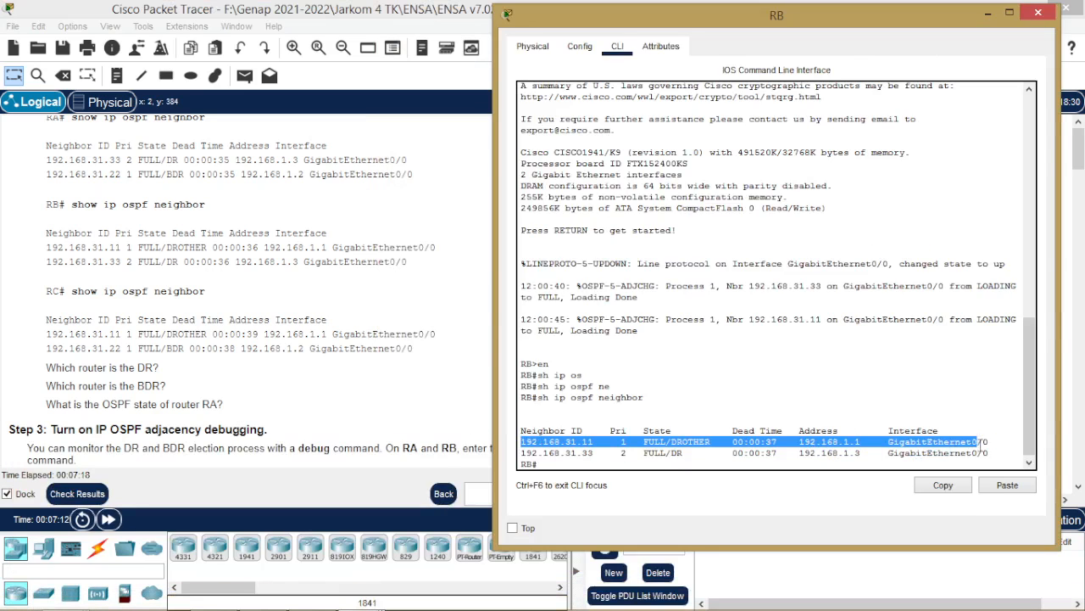
left_click(415, 399)
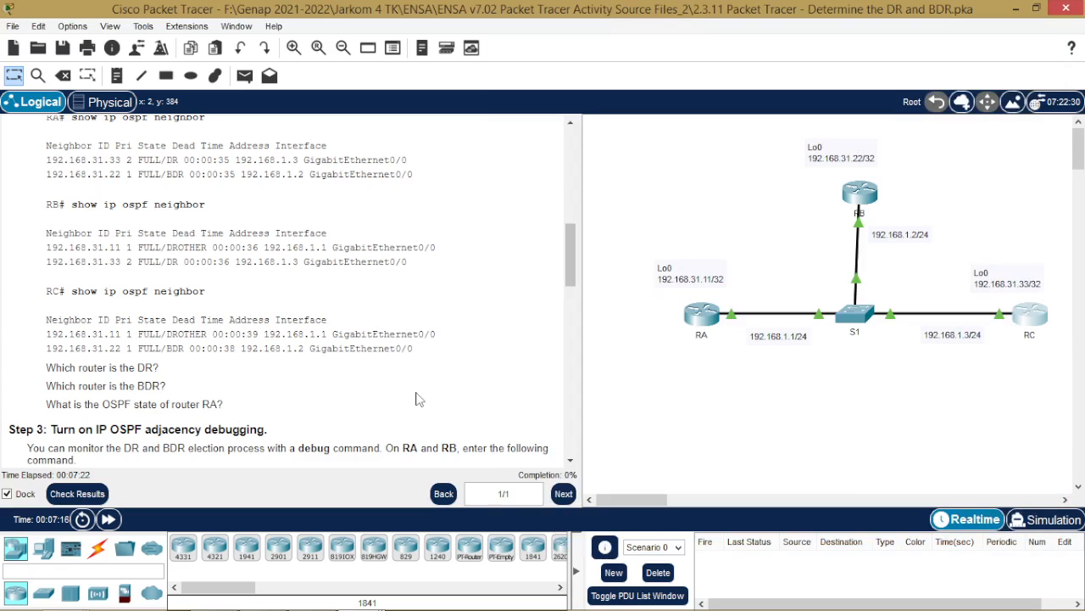
Step: Read the Step 3 debugging instructions and reopen RA's command line, positioned so that the instructions stay visible
scroll(412, 377, "down", 3)
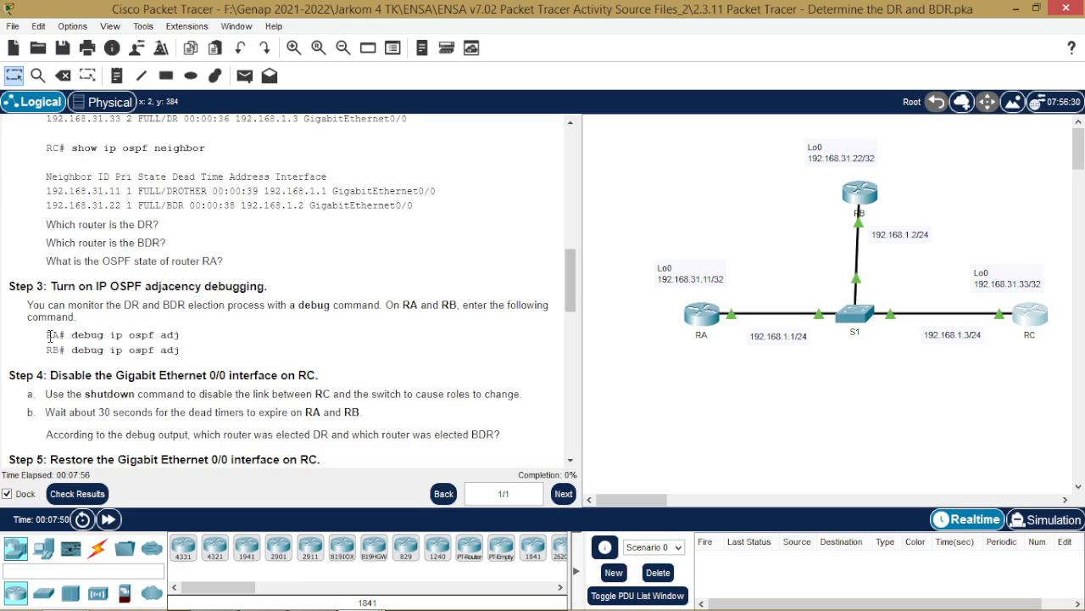
double_click(53, 350)
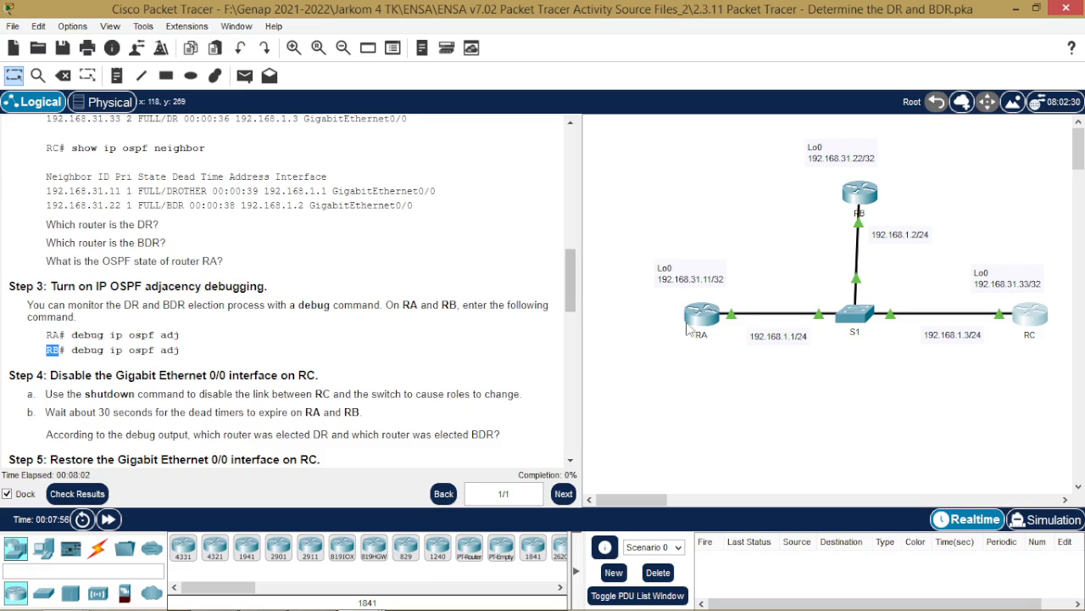
left_click(343, 311)
left_click(696, 320)
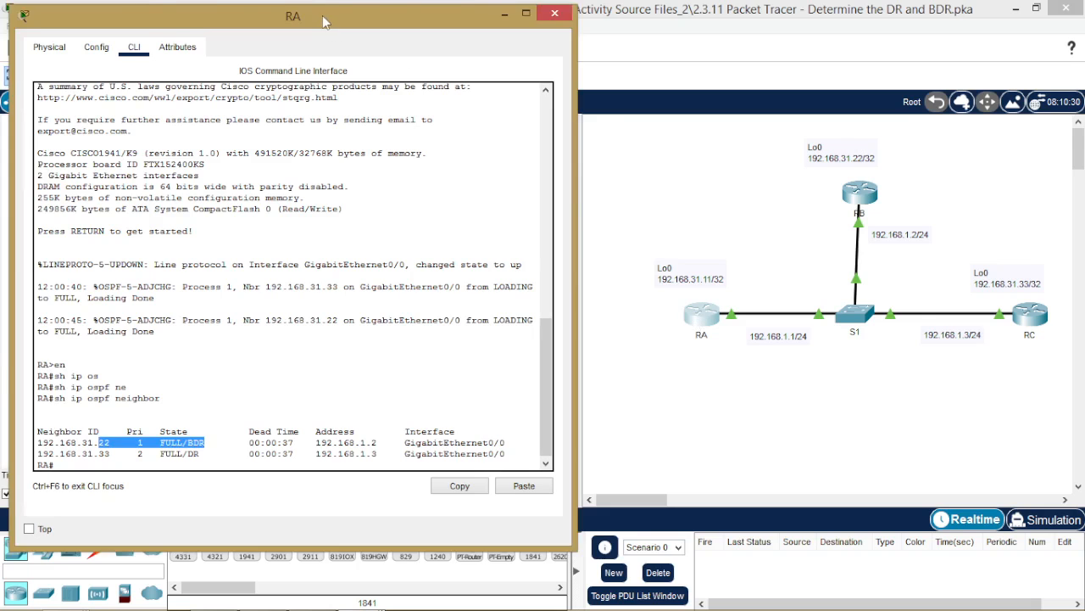
left_click_drag(322, 21, 712, 21)
left_click(591, 458)
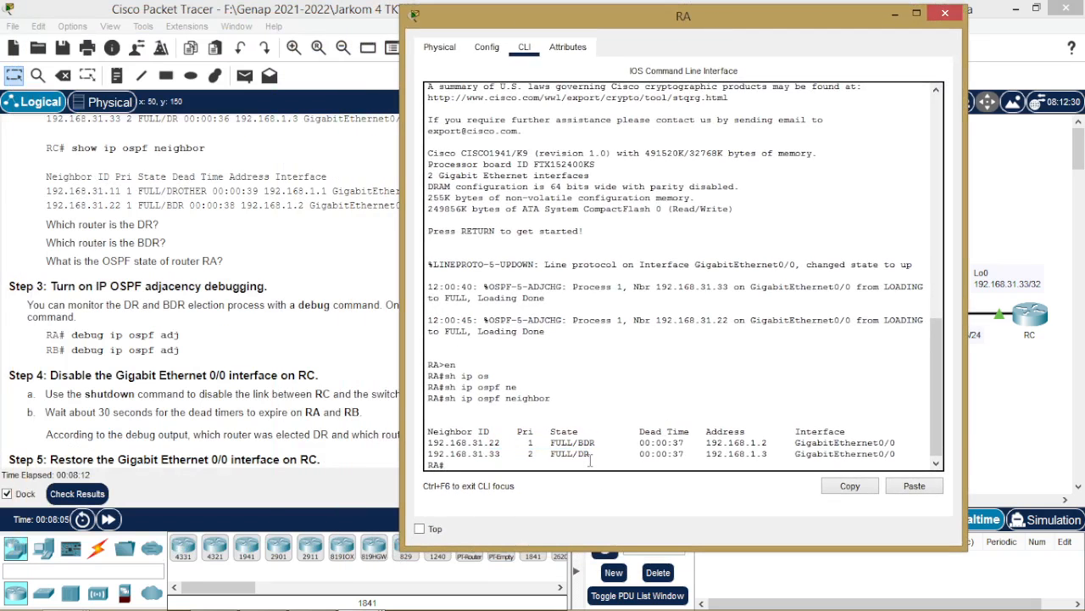
Step: Turn on OSPF adjacency debugging on RA with "debug ip ospf adj" and minimize the RA window
type("debu")
key("Tab")
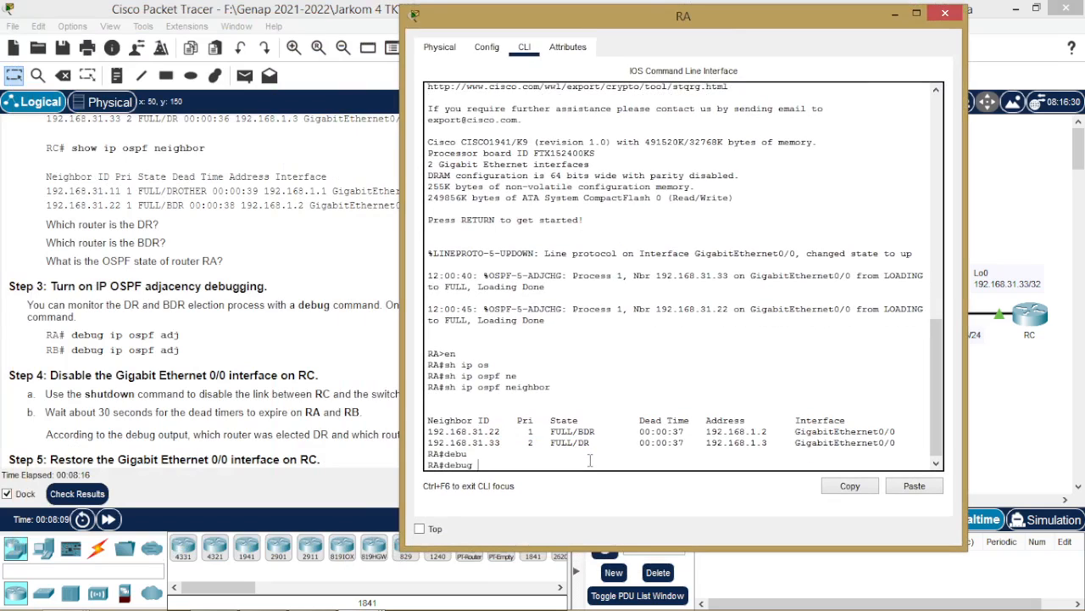
type("ip os")
key("Tab")
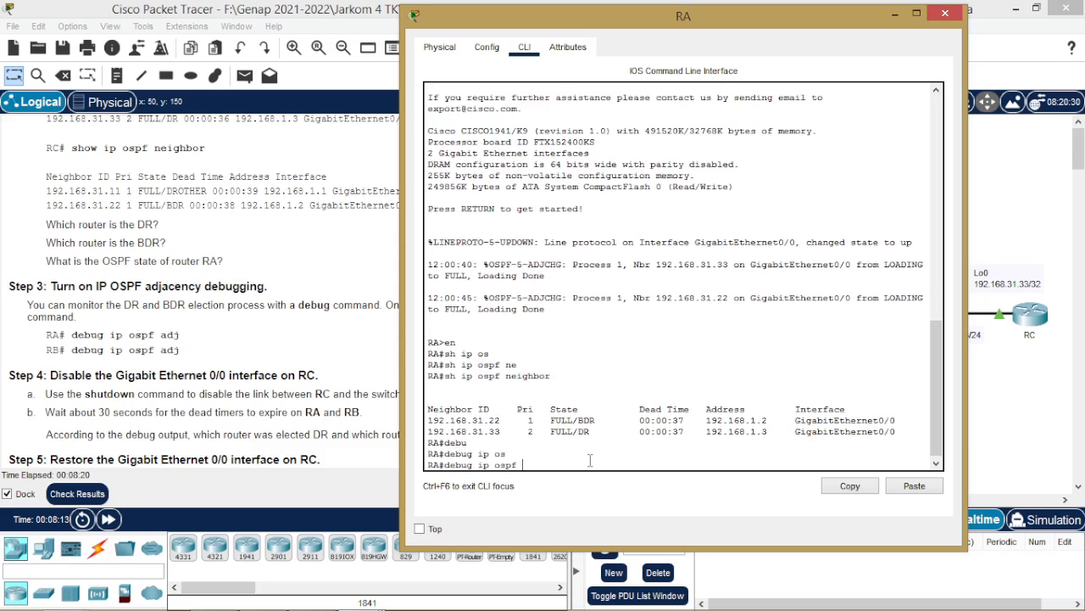
type("ad")
key("Tab")
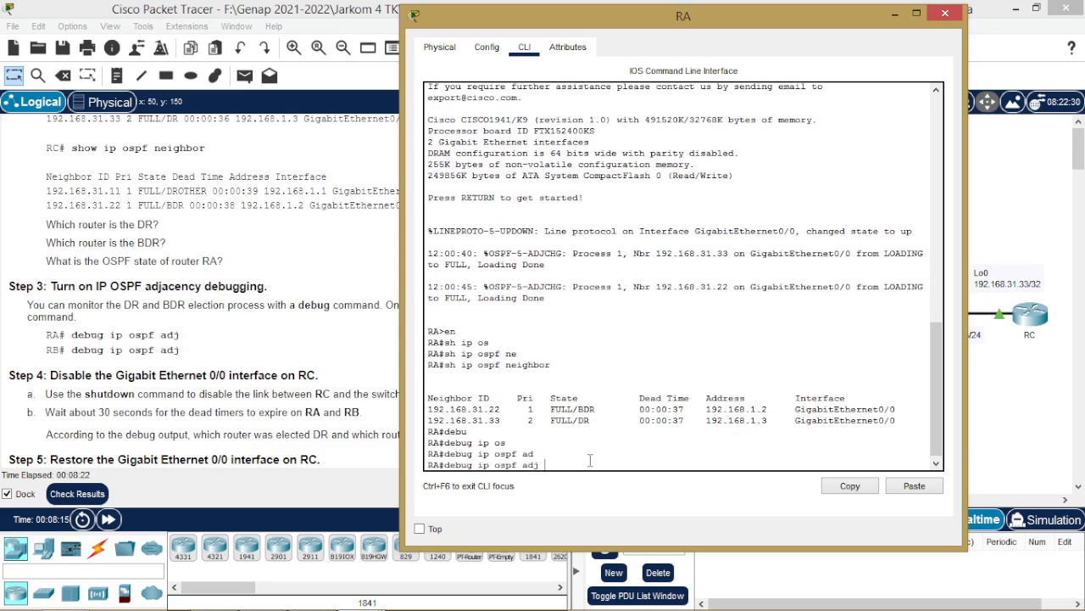
key("Return")
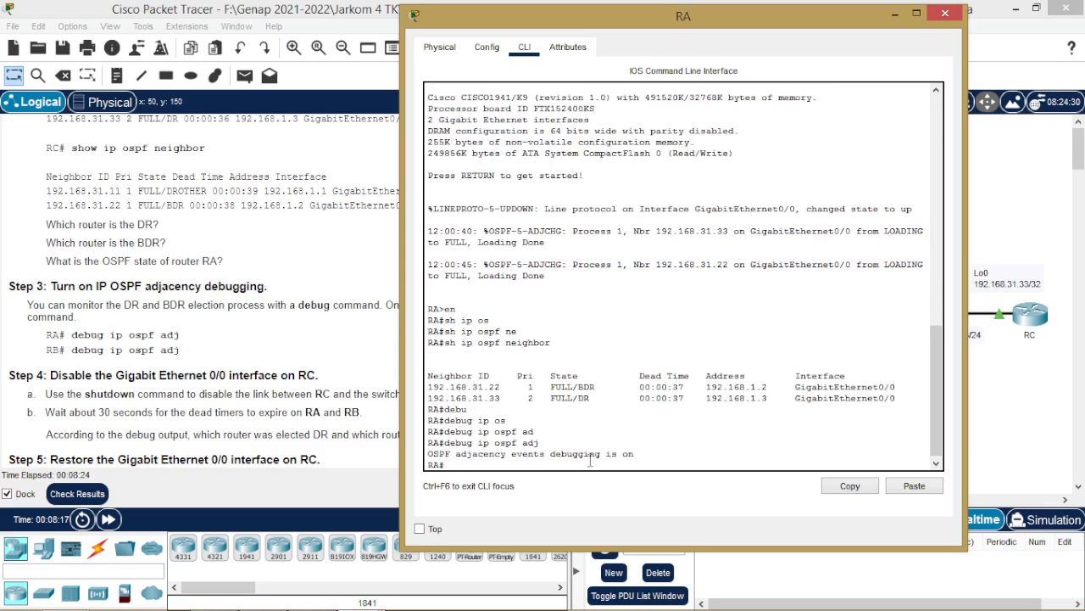
left_click(895, 13)
Step: Reopen RB's command line, turn on OSPF adjacency debugging with "debug ip ospf adj" and minimize the RB window
left_click(862, 194)
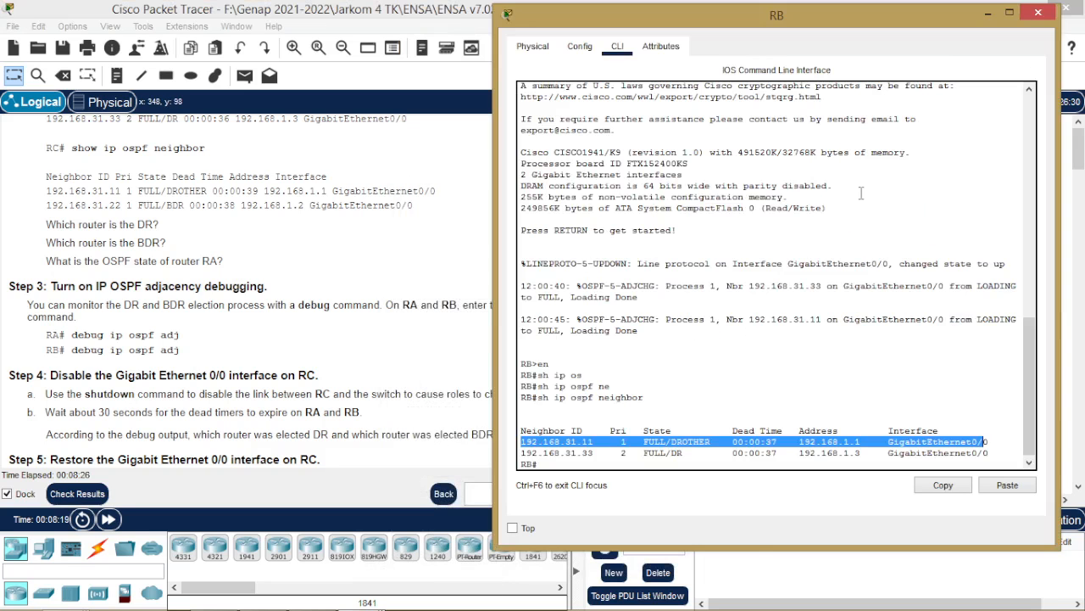
left_click(773, 458)
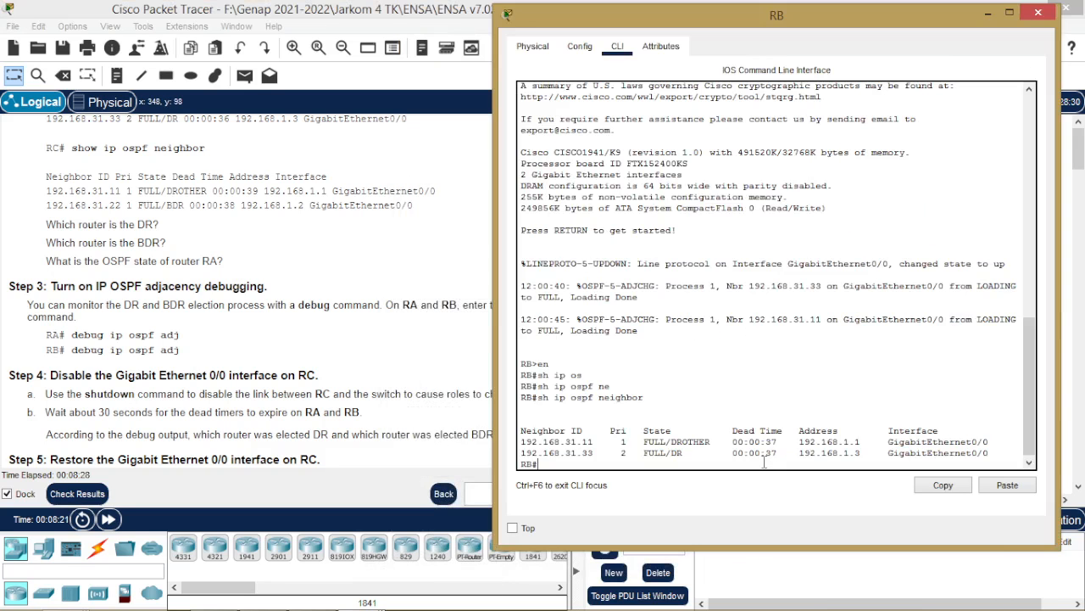
type("deb")
key("Tab")
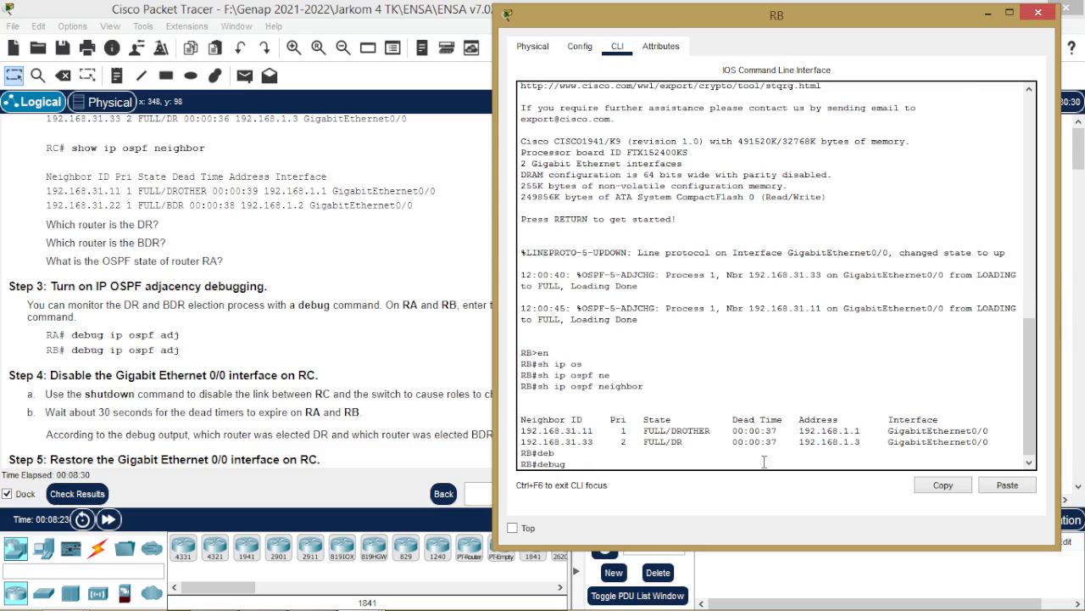
type("ip os")
key("Tab")
type("a")
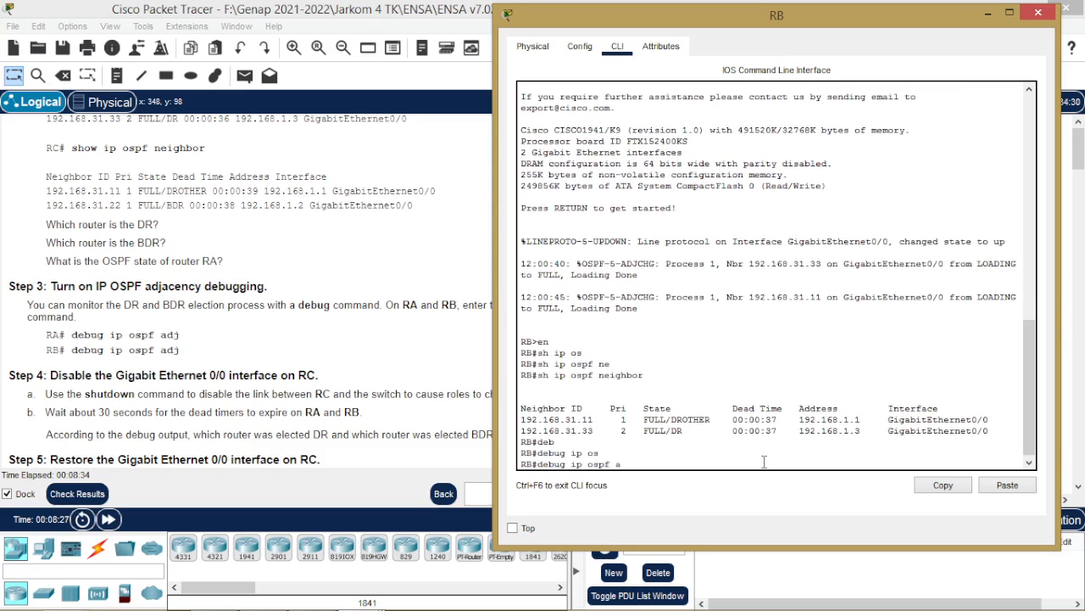
type("d")
key("Tab")
key("Return")
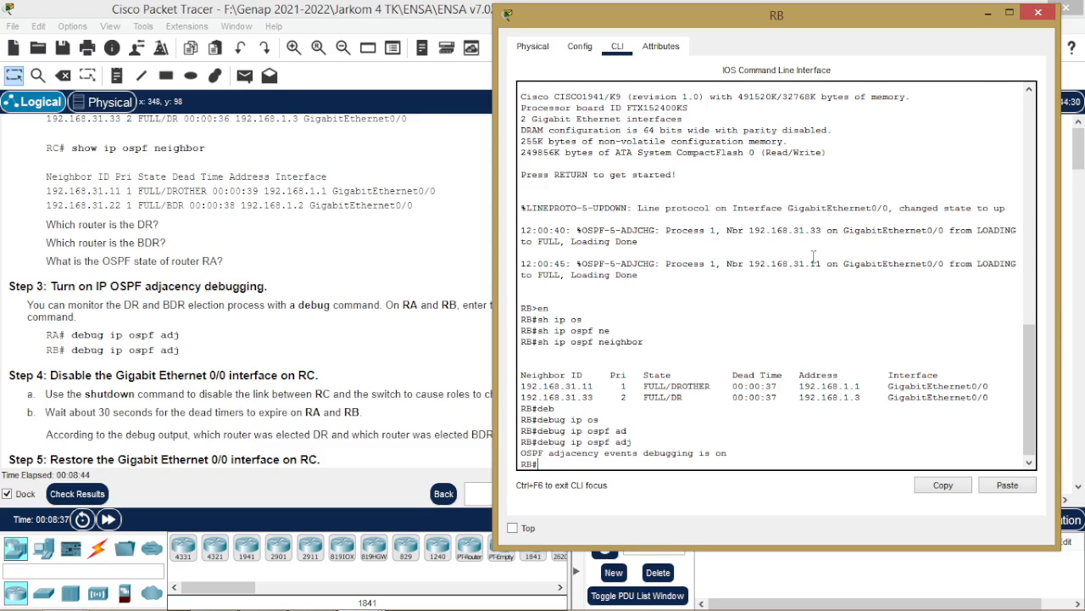
left_click(988, 17)
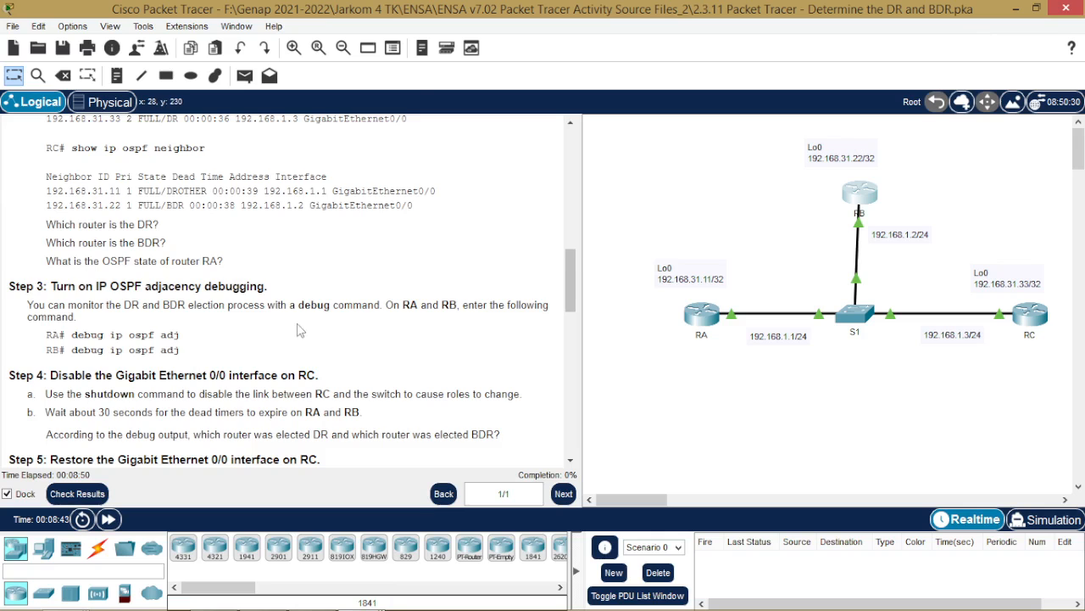
Step: Read the Step 4 instruction on disabling RC's Gigabit Ethernet 0/0 interface and open RC's command line, moved aside so the instructions stay visible
scroll(301, 331, "down", 3)
scroll(301, 331, "down", 1)
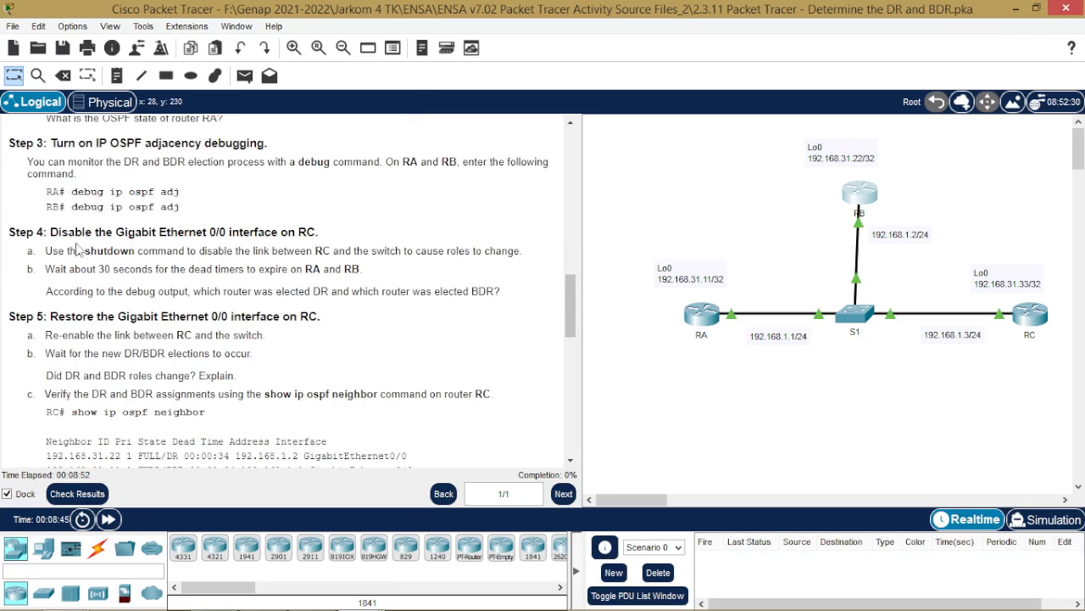
left_click_drag(58, 232, 316, 233)
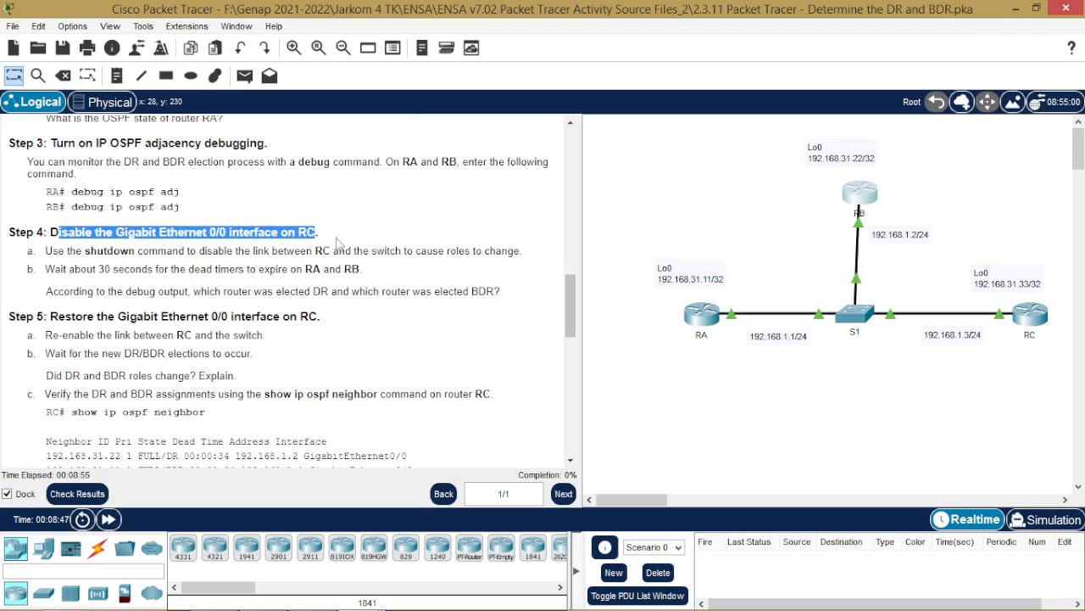
left_click(1045, 325)
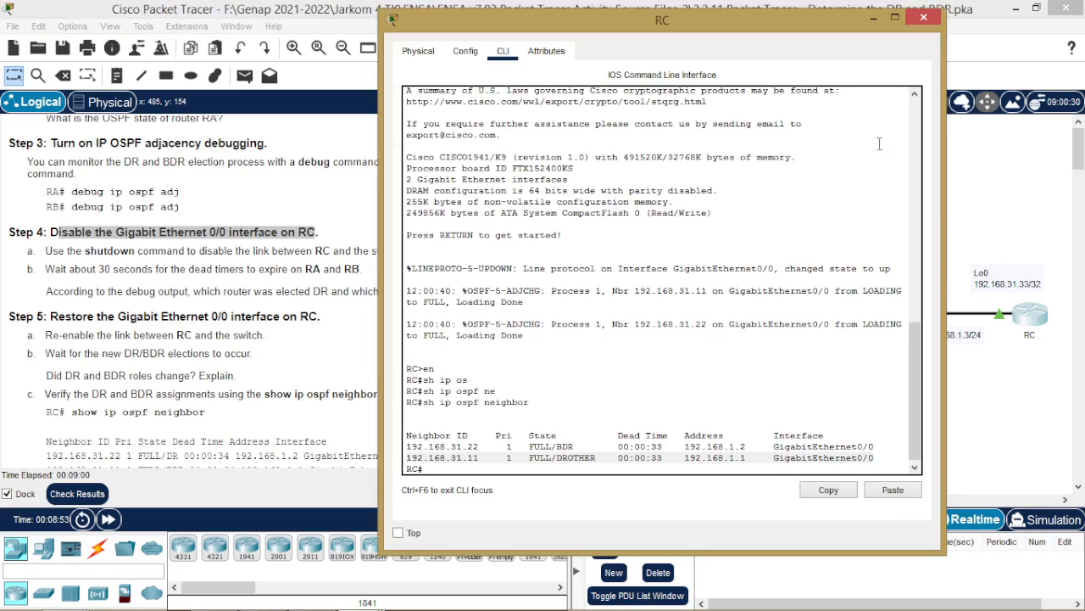
left_click_drag(756, 31, 857, 31)
Step: Check the address and interface of the 192.168.31.33 entry in RB's OSPF neighbor table and minimize the RB window
left_click(379, 599)
left_click(447, 510)
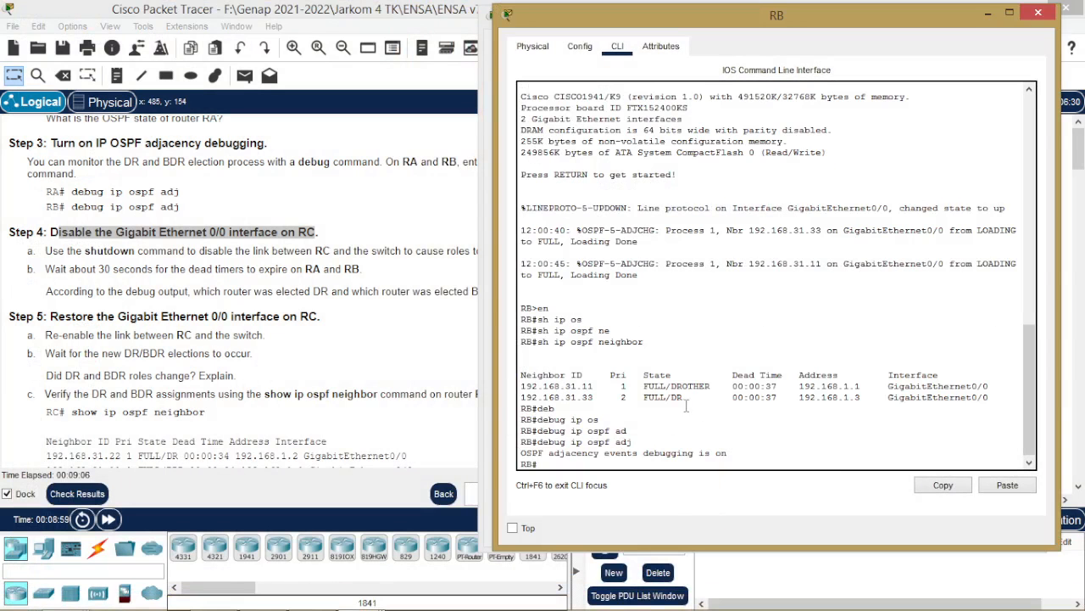
left_click_drag(861, 397, 799, 396)
left_click_drag(990, 397, 884, 397)
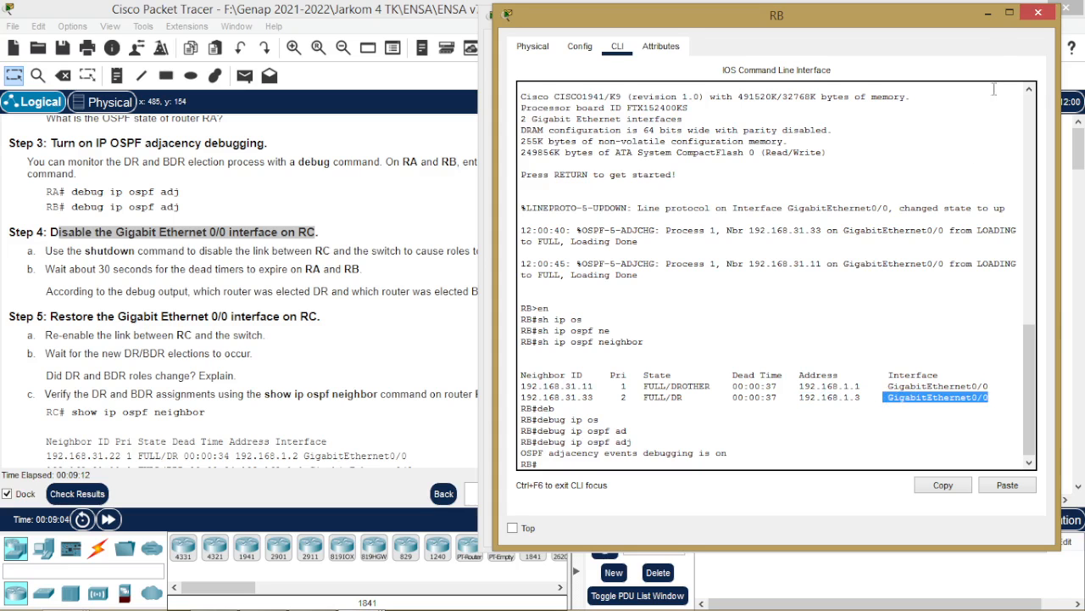
left_click(989, 15)
Step: Enter global configuration on RC, shut down interface g0/0, check the neighbor-down messages and minimize the RC window
scroll(792, 460, "up", 1)
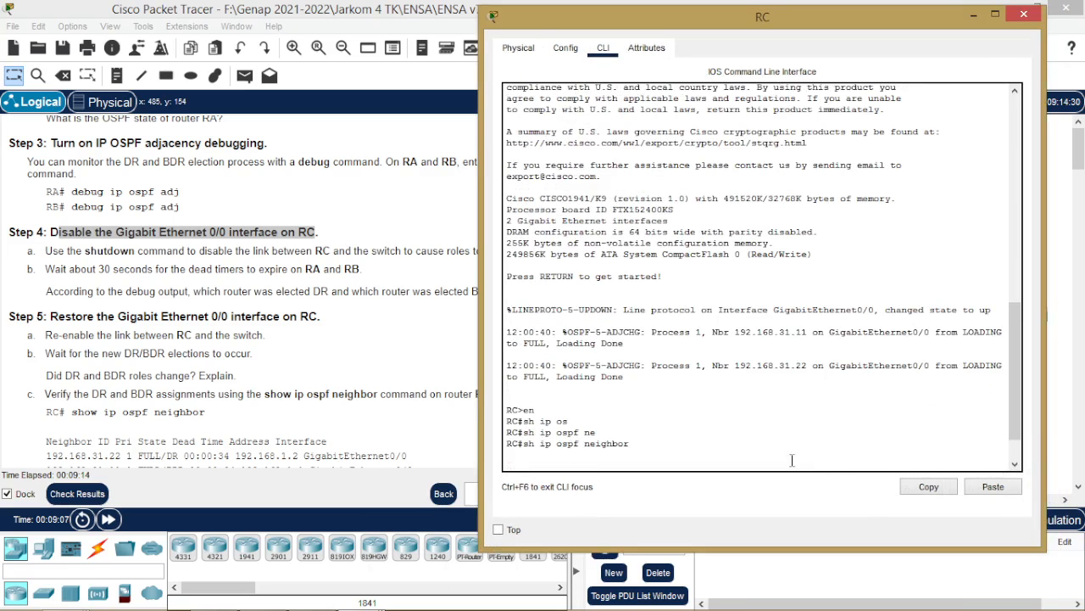
scroll(792, 460, "down", 1)
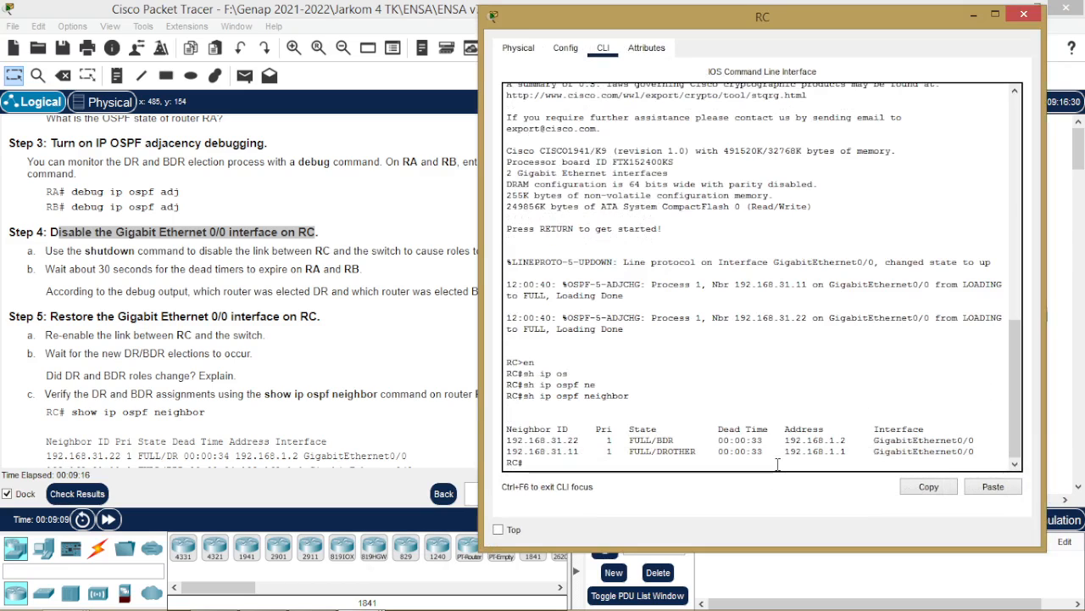
type("conf t")
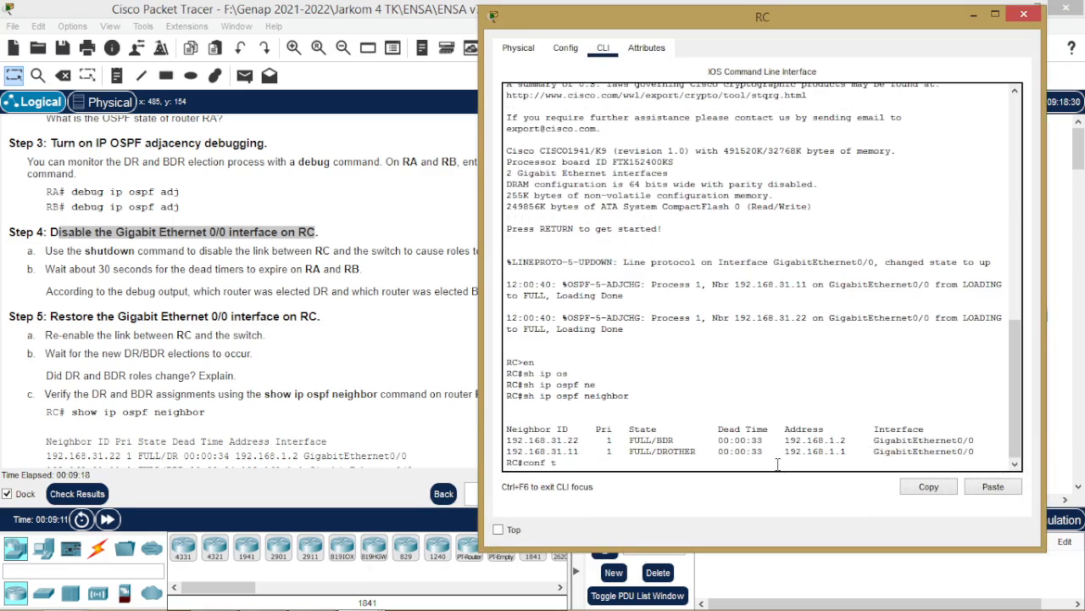
key("Return")
type("int g0/0")
key("Return")
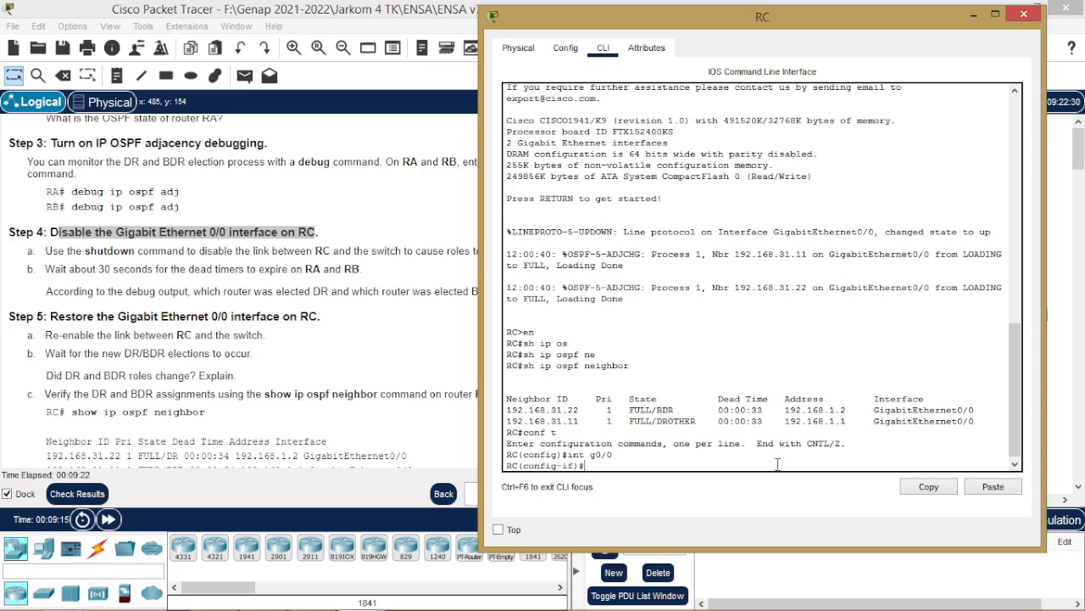
type("sh")
key("Return")
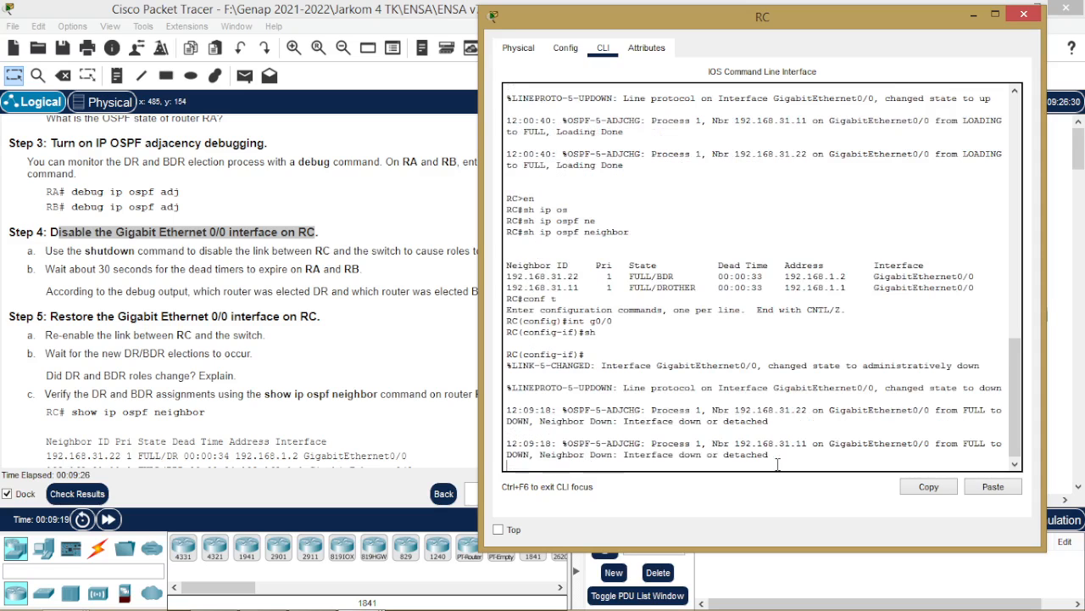
key("Return")
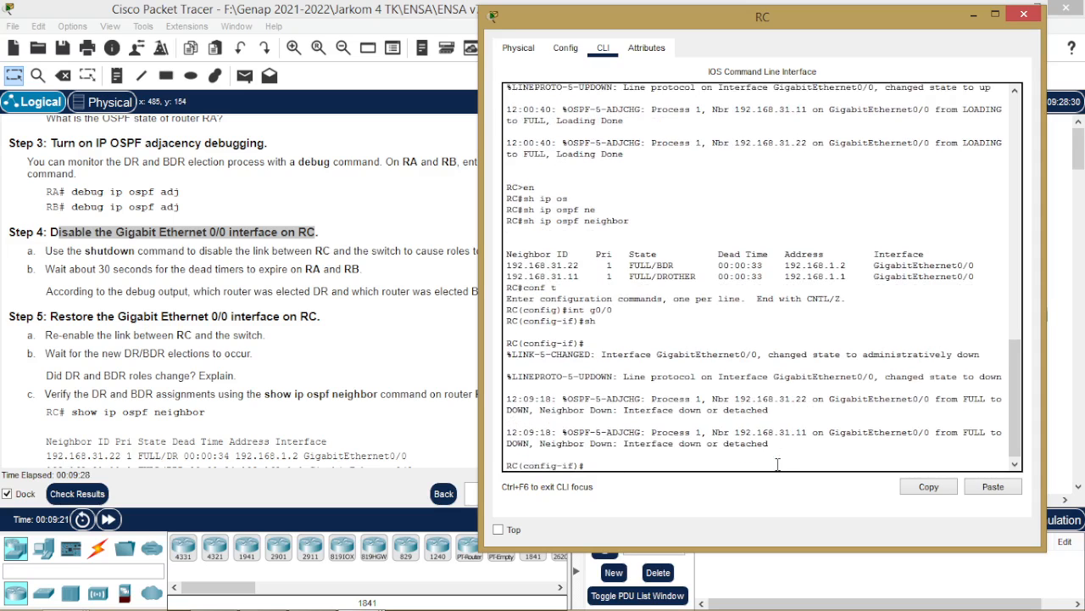
left_click_drag(778, 445, 624, 445)
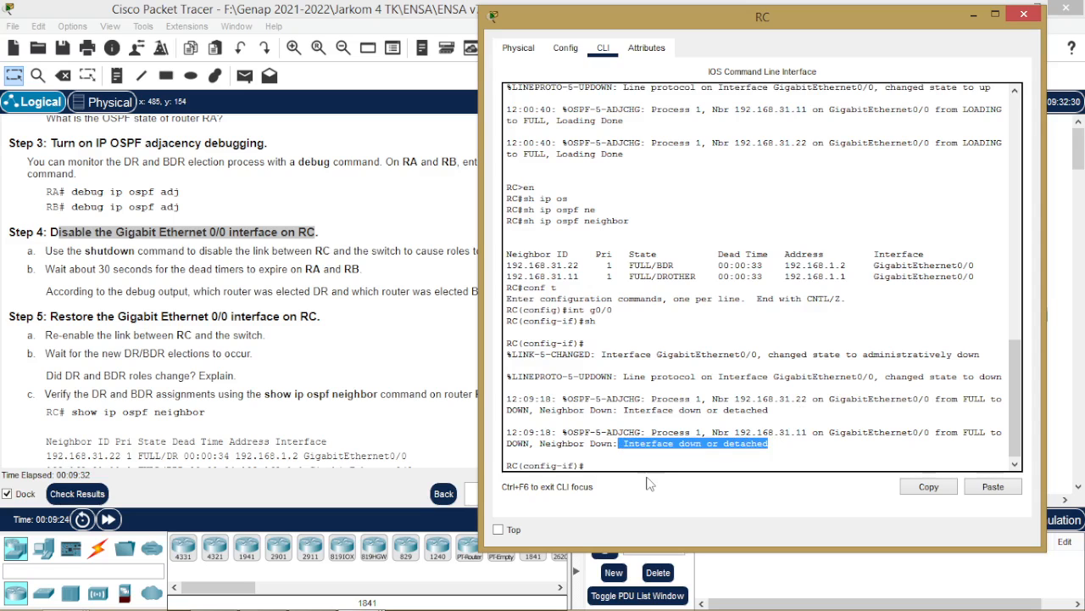
left_click(976, 16)
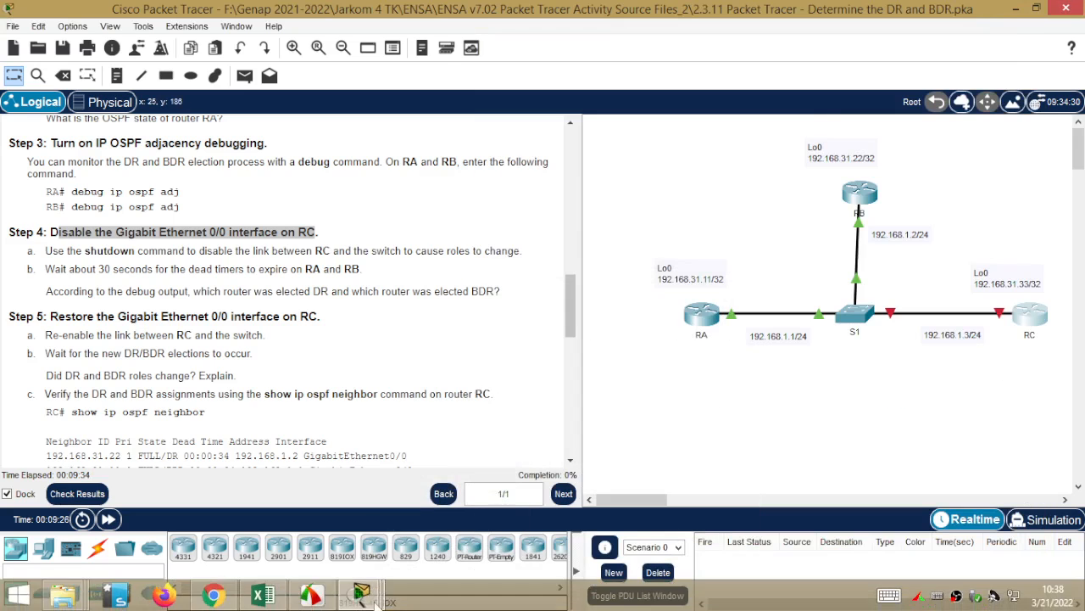
Step: Check the RA and RB command lines for new debug output and reread the dead-timer wait in the Step 4 instructions
mouse_move(359, 598)
left_click(297, 511)
left_click_drag(819, 20, 548, 27)
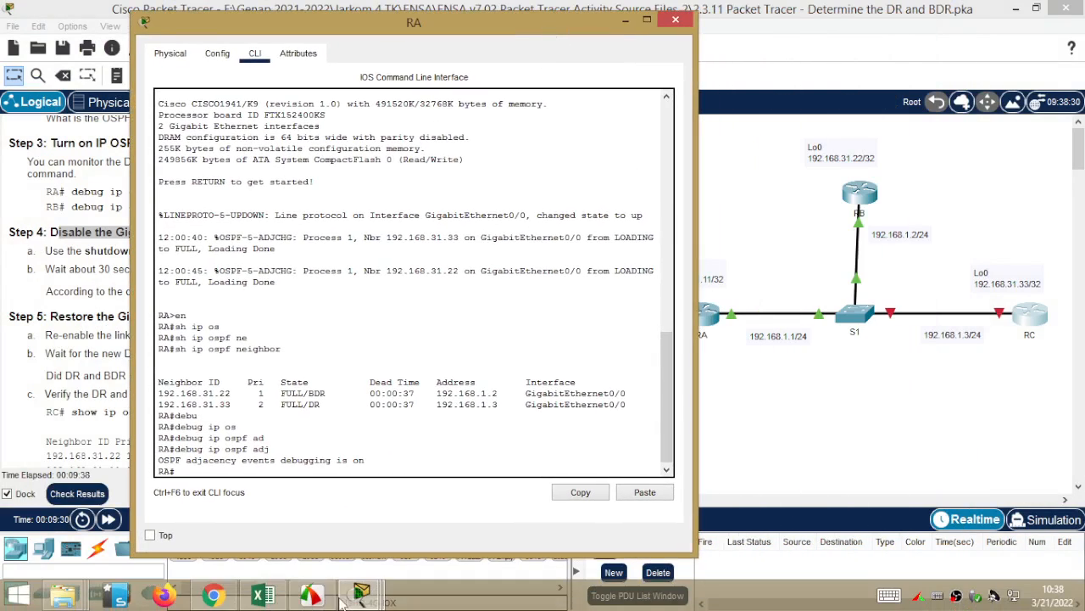
mouse_move(360, 595)
left_click(444, 521)
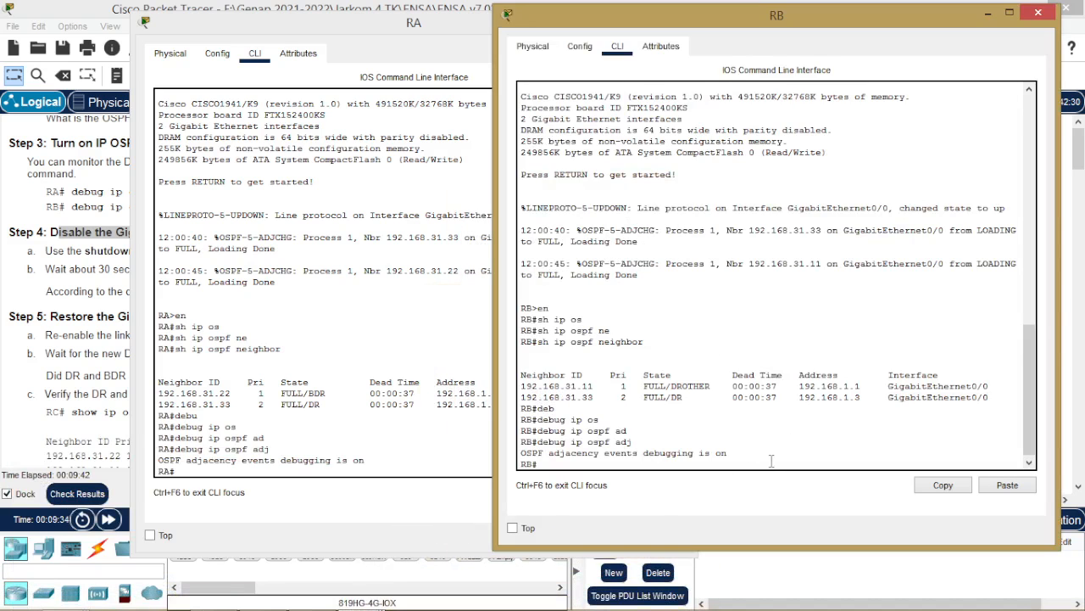
left_click(92, 375)
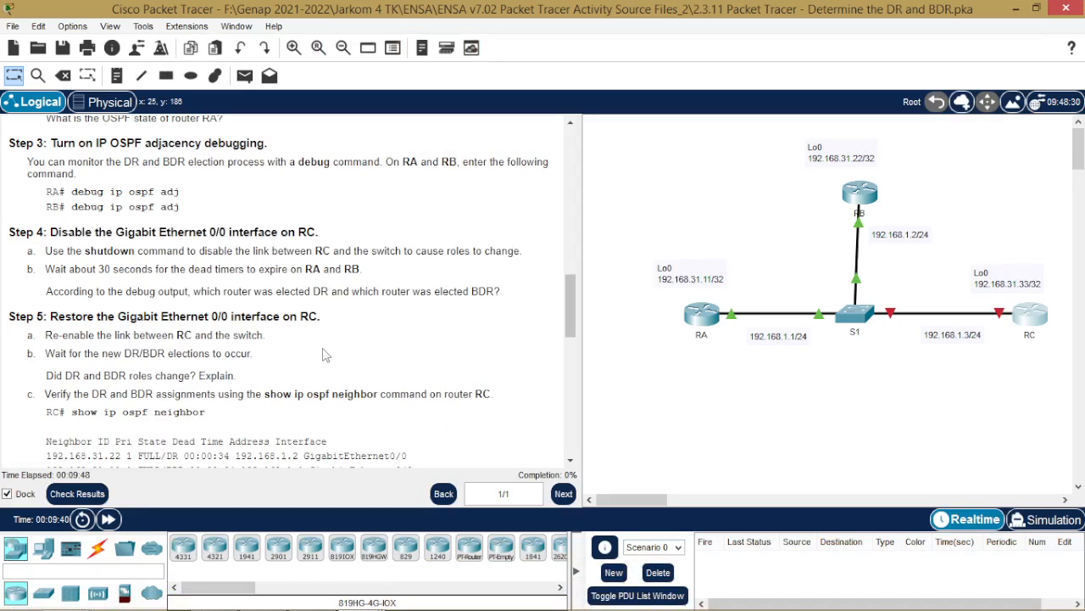
mouse_move(102, 269)
left_mouse_down()
mouse_move(124, 269)
mouse_move(114, 270)
left_mouse_up()
Step: Bring back the RB and RA command lines and place them side by side to compare their OSPF debug output
mouse_move(367, 607)
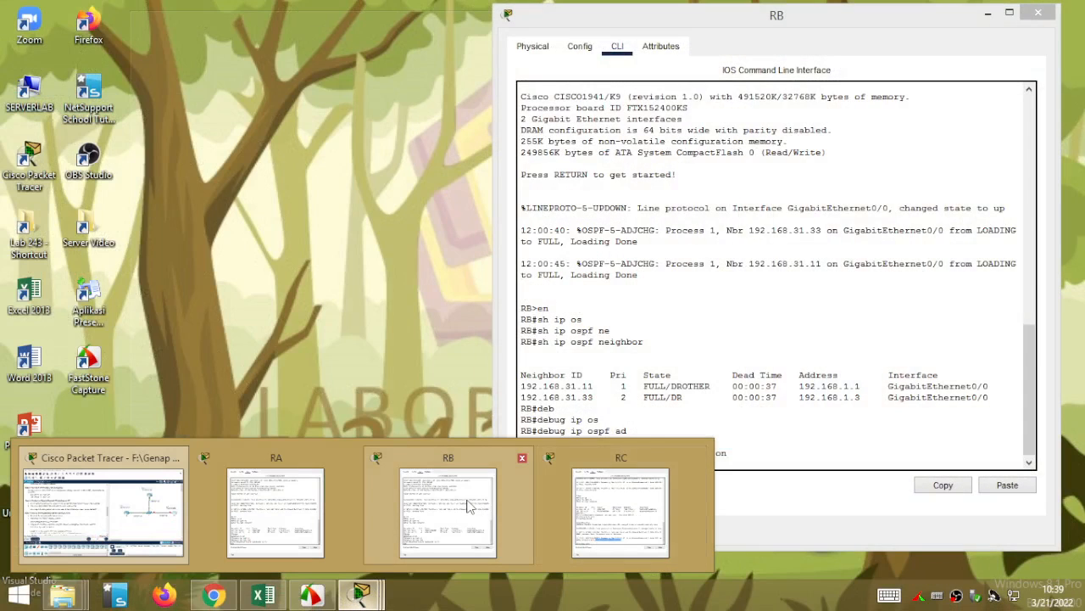
left_click(468, 507)
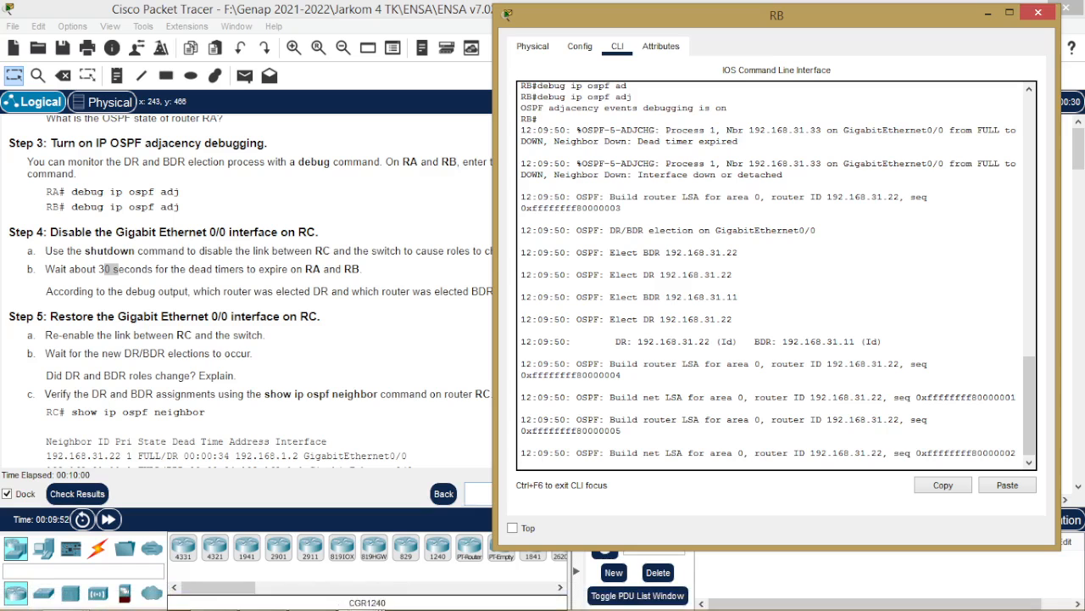
mouse_move(368, 602)
left_click(305, 529)
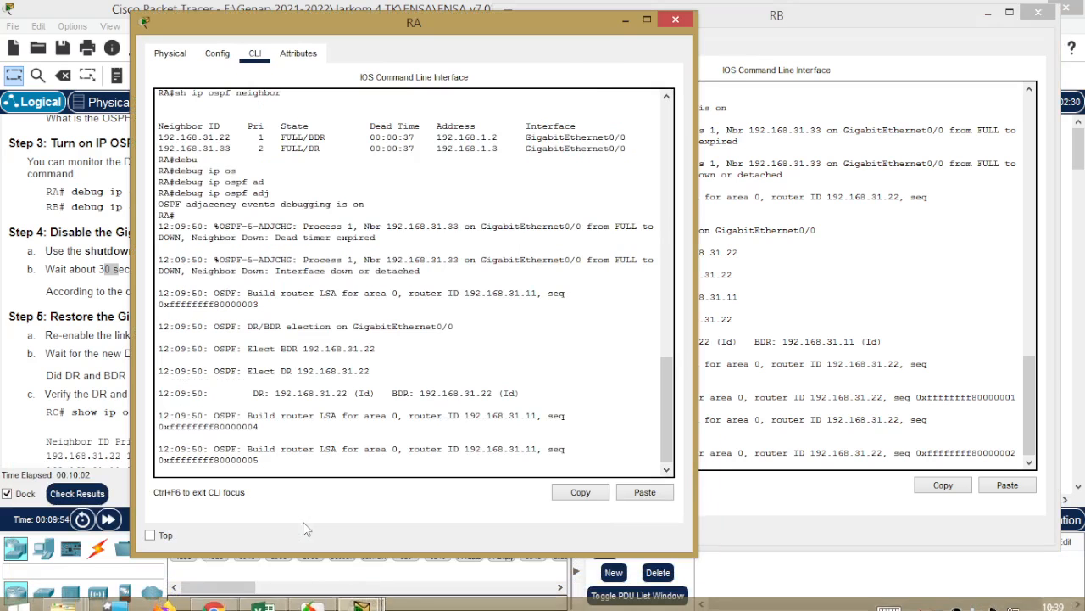
left_click_drag(559, 38, 442, 31)
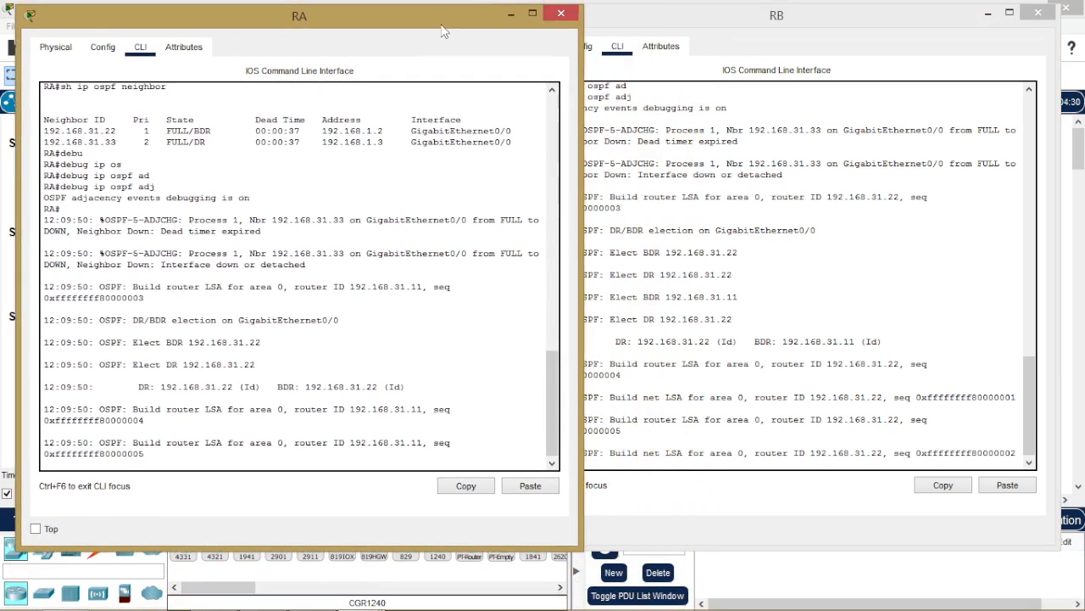
left_click_drag(893, 23, 941, 24)
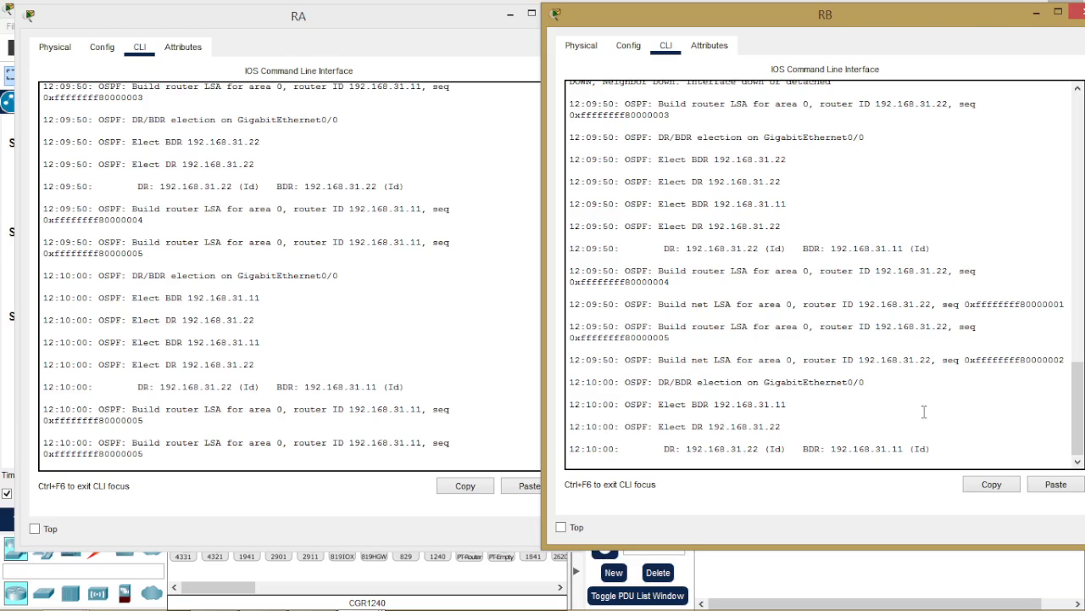
Step: Go back through the debug logs on RA and RB to where the DR/BDR election output begins
scroll(926, 412, "down", 1)
left_click(364, 425)
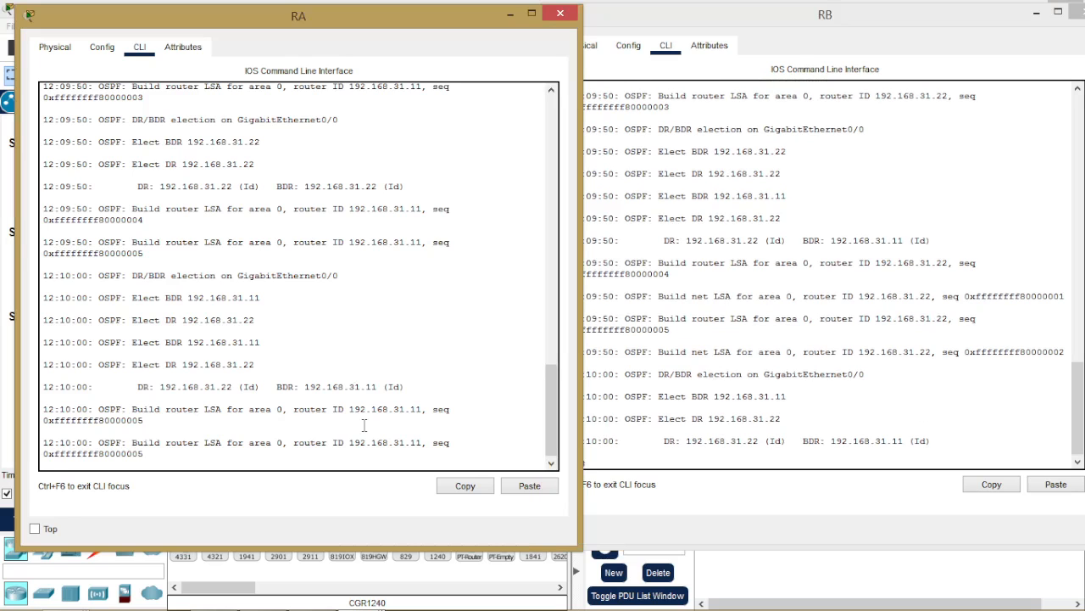
key("Return")
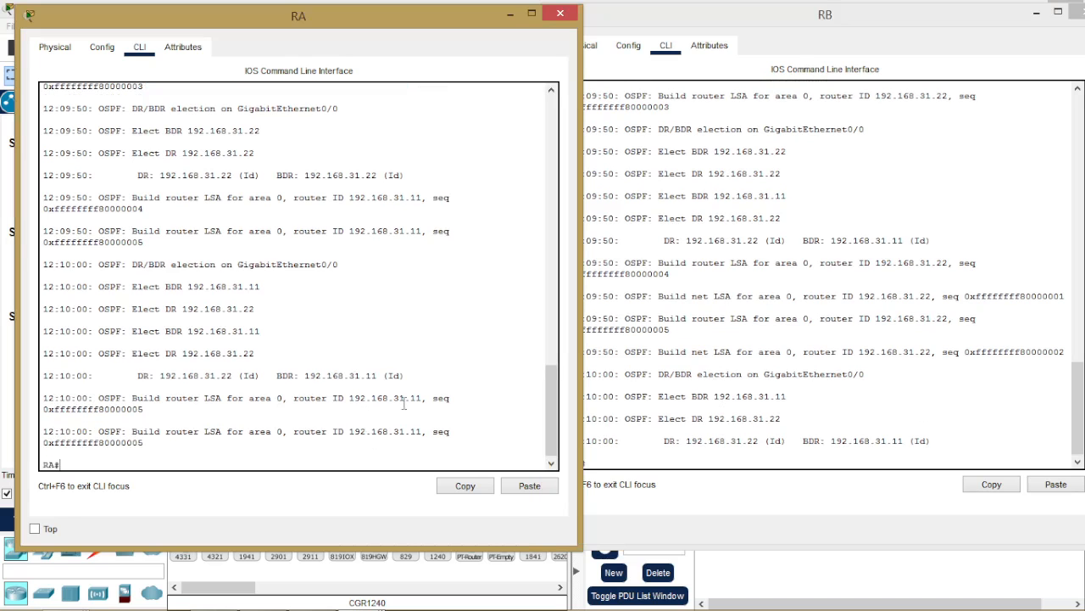
scroll(218, 311, "up", 2)
scroll(218, 311, "up", 3)
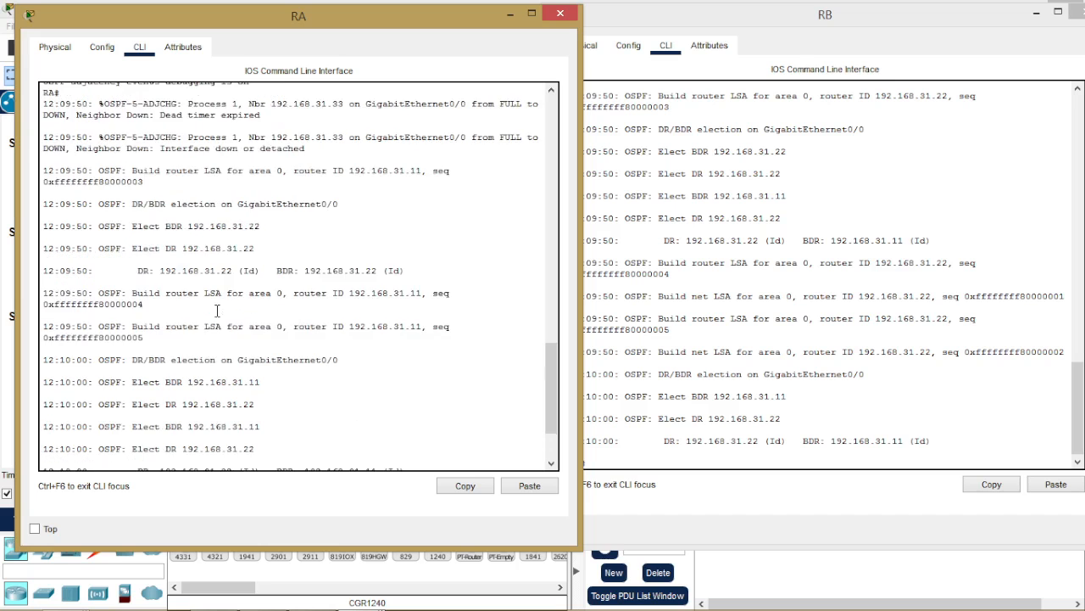
scroll(195, 294, "up", 2)
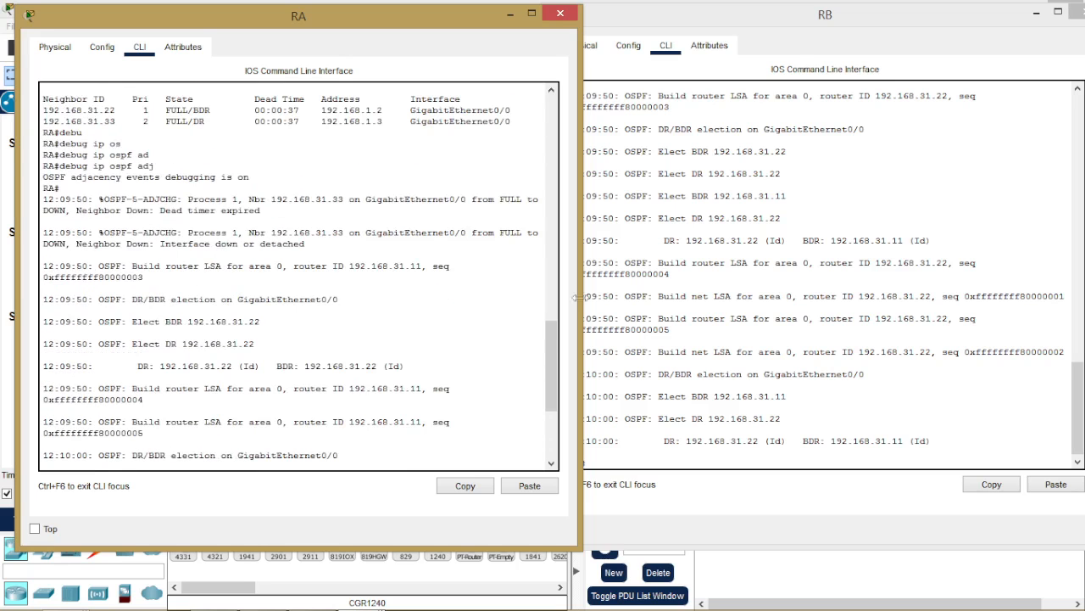
left_click(846, 308)
scroll(846, 309, "up", 2)
scroll(846, 308, "up", 3)
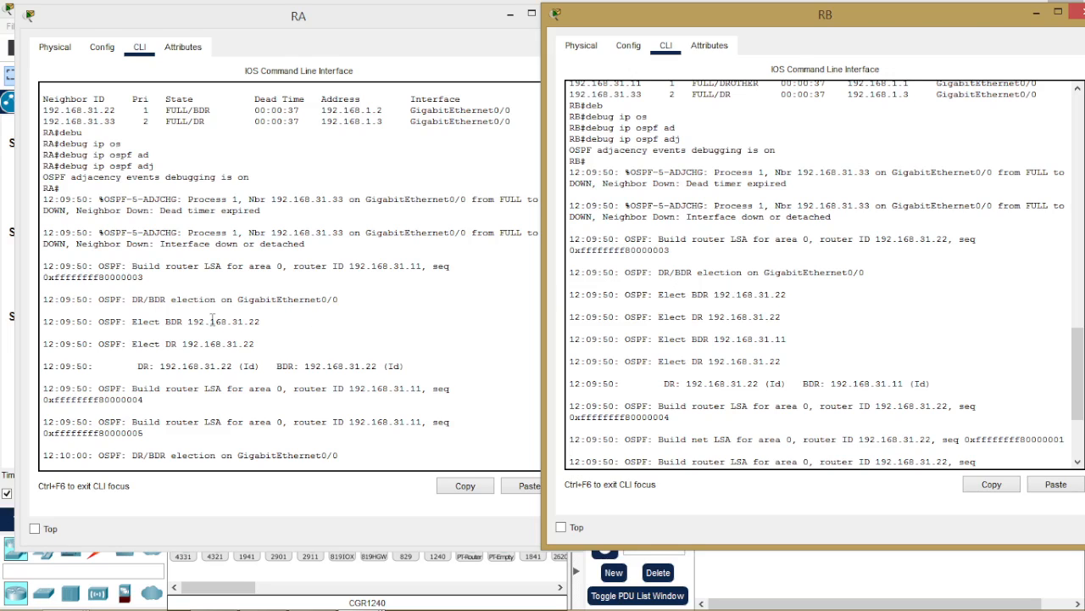
Step: Examine the DR and BDR elected in the 12:09:50 election of RA's debug output
left_click(153, 345)
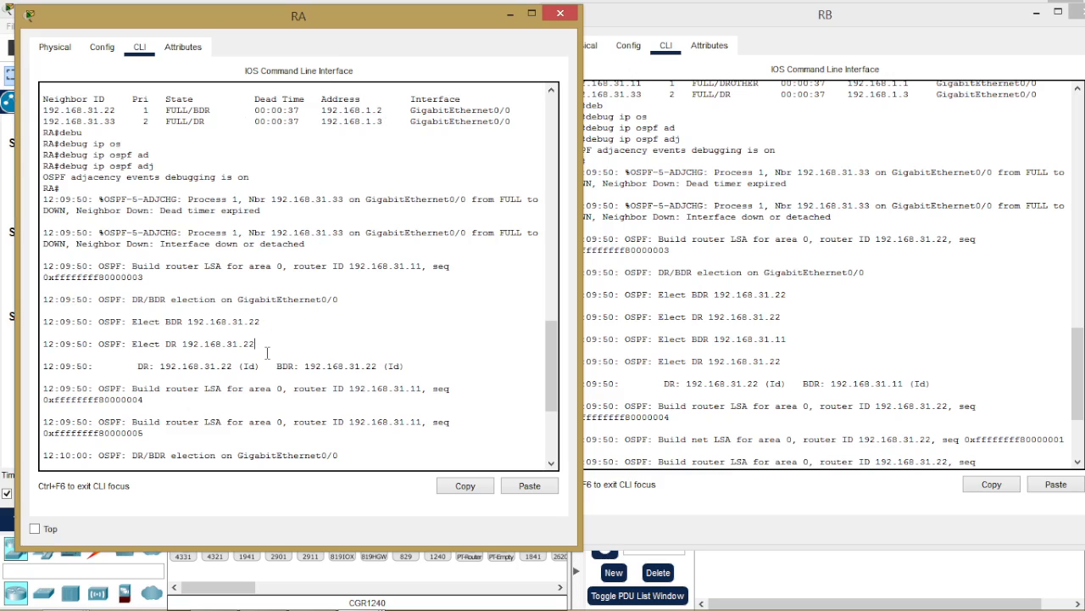
left_click_drag(44, 366, 384, 367)
left_click(144, 370)
left_click(282, 367)
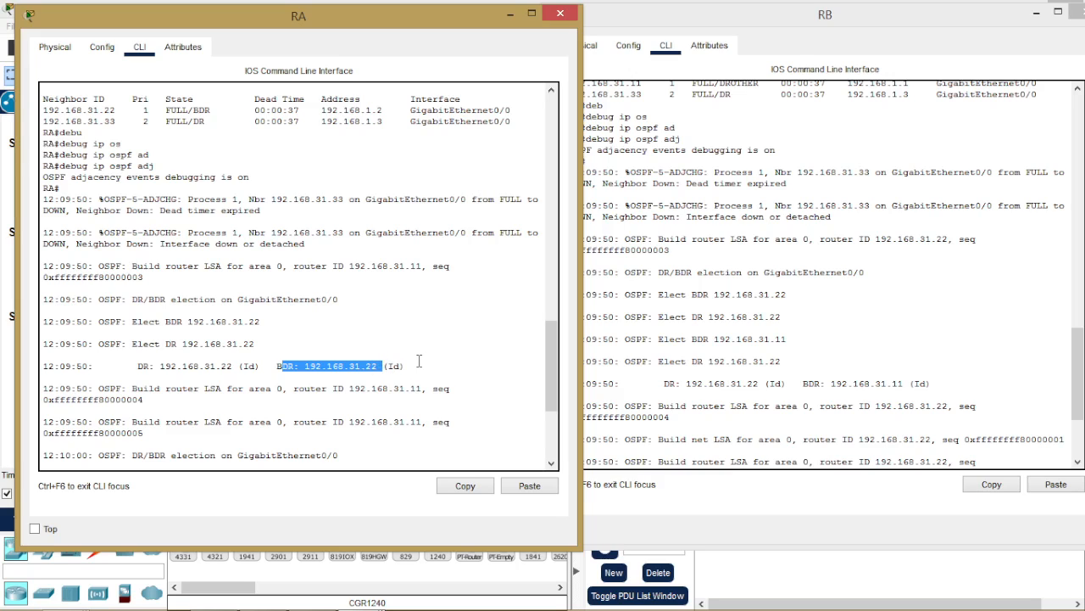
triple_click(419, 361)
left_click(418, 361)
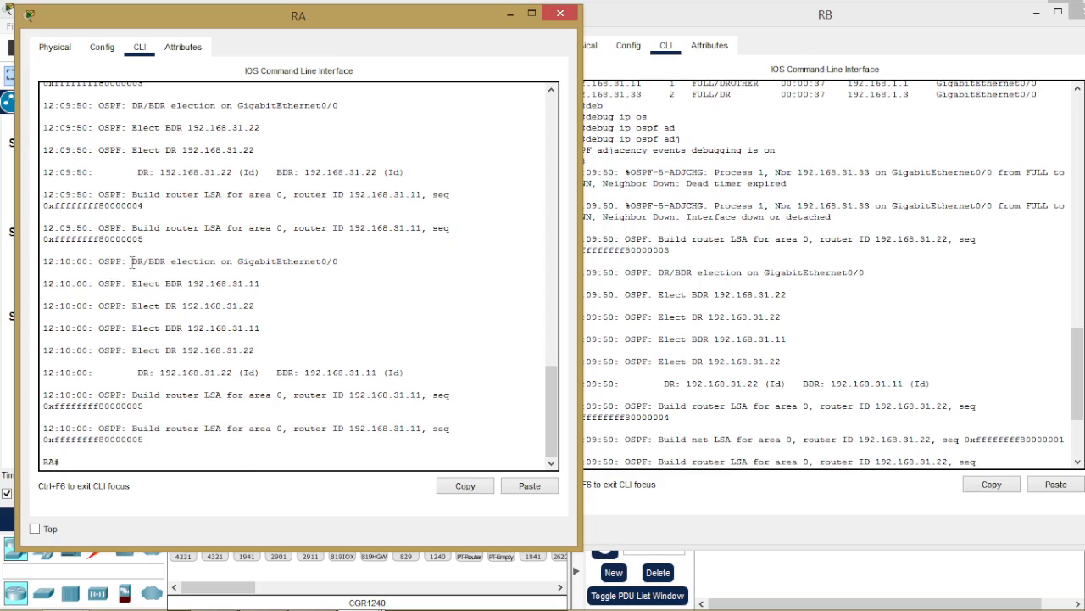
Step: Examine the elected BDR and the DR/BDR summary line of the 12:10:00 election in RA's debug output
left_click_drag(99, 284, 244, 284)
left_click(246, 284)
double_click(256, 284)
left_click_drag(139, 374, 369, 380)
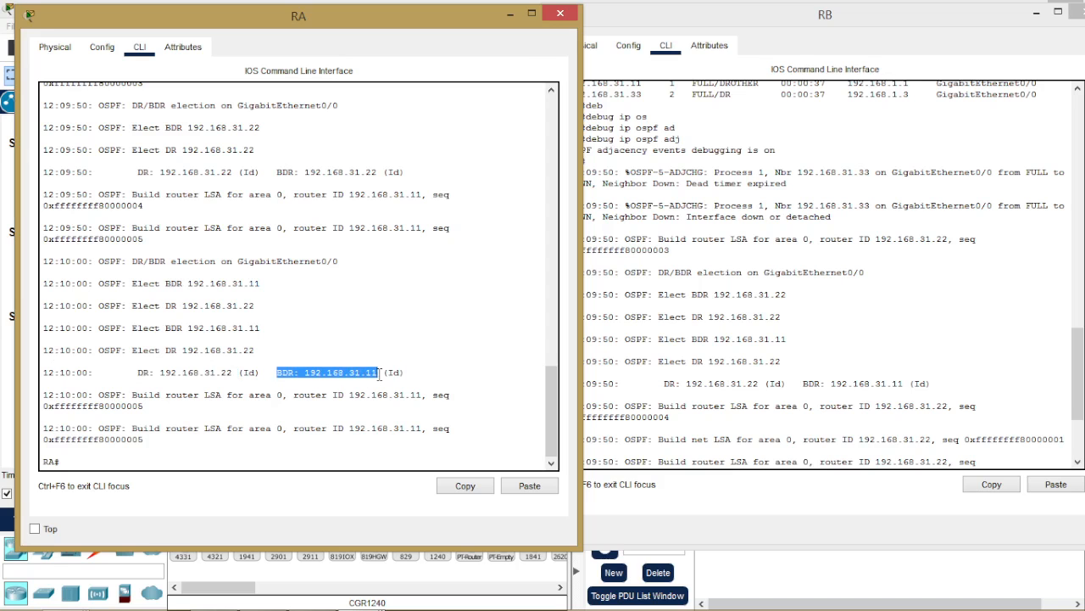
Step: Compare RB's election output with the earlier 192.168.31.33 entry in its OSPF neighbor table
left_click(816, 373)
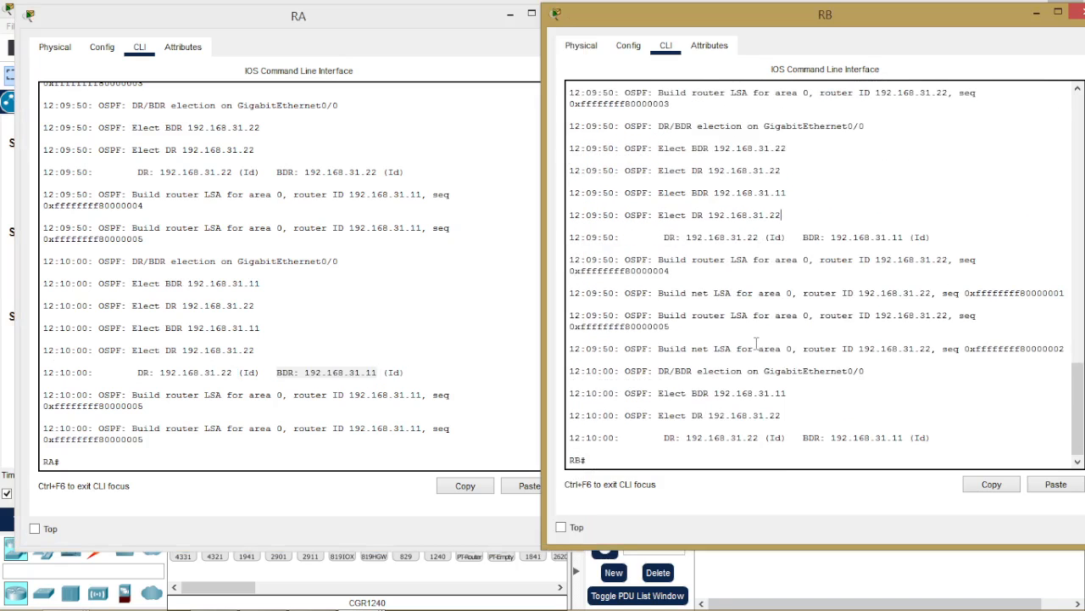
scroll(834, 355, "up", 5)
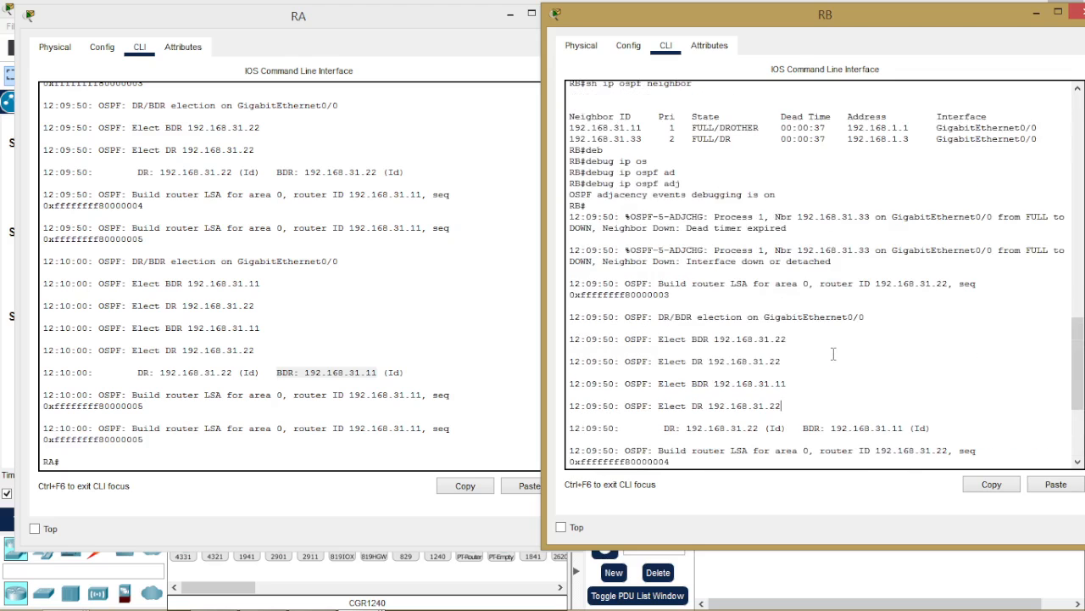
left_click_drag(570, 138, 1036, 140)
Step: Review the interface shutdown output on RC's command line and return to the activity instructions
mouse_move(382, 604)
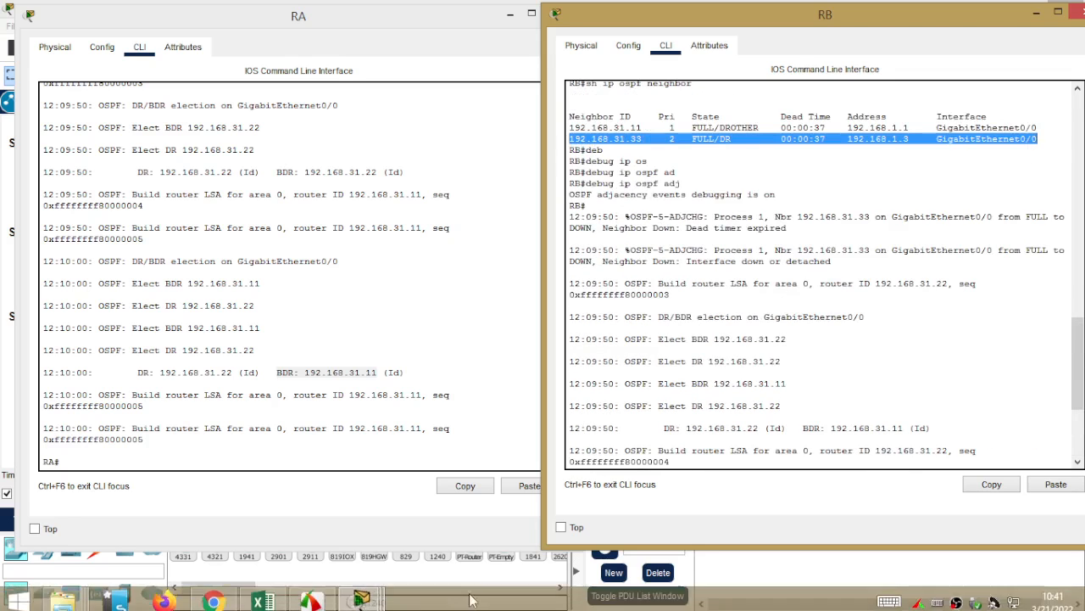
left_click(552, 503)
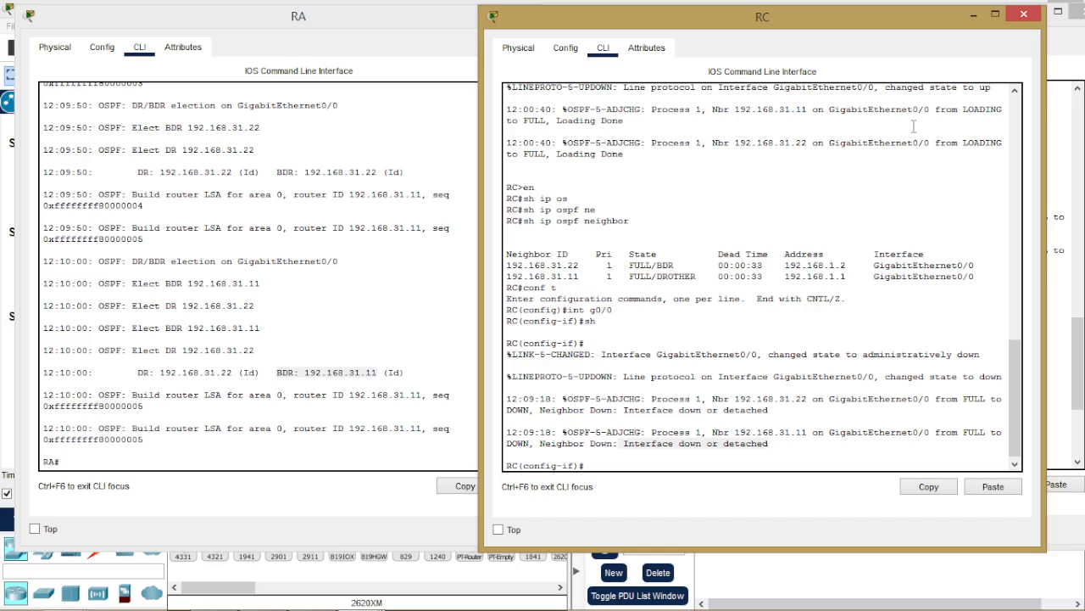
left_click(433, 23)
left_click(3, 192)
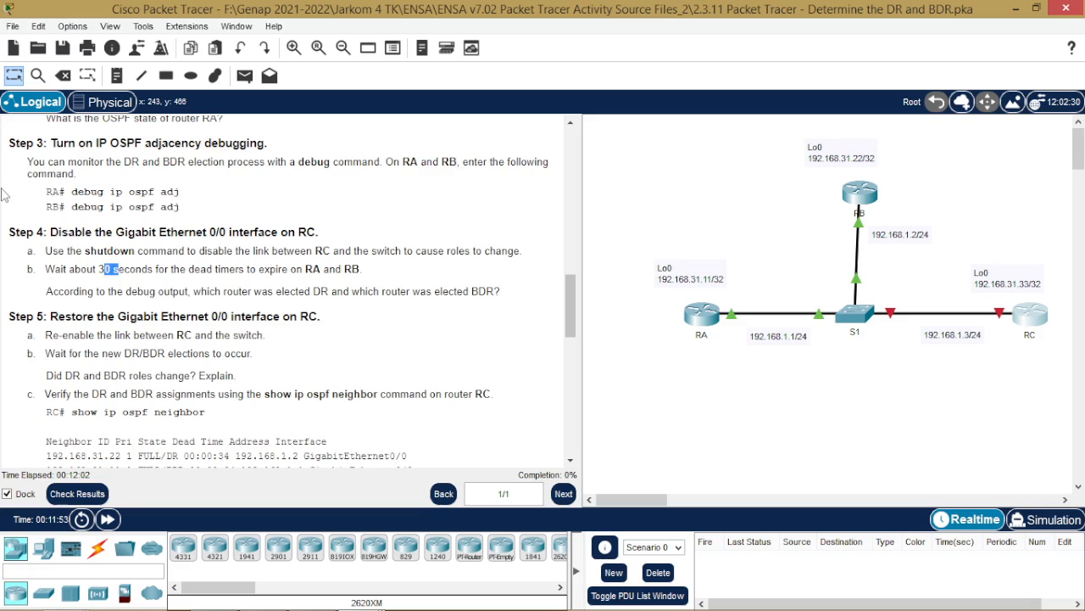
Step: Read the Step 4 question about which routers were elected DR and BDR in the activity instructions
scroll(381, 320, "down", 1)
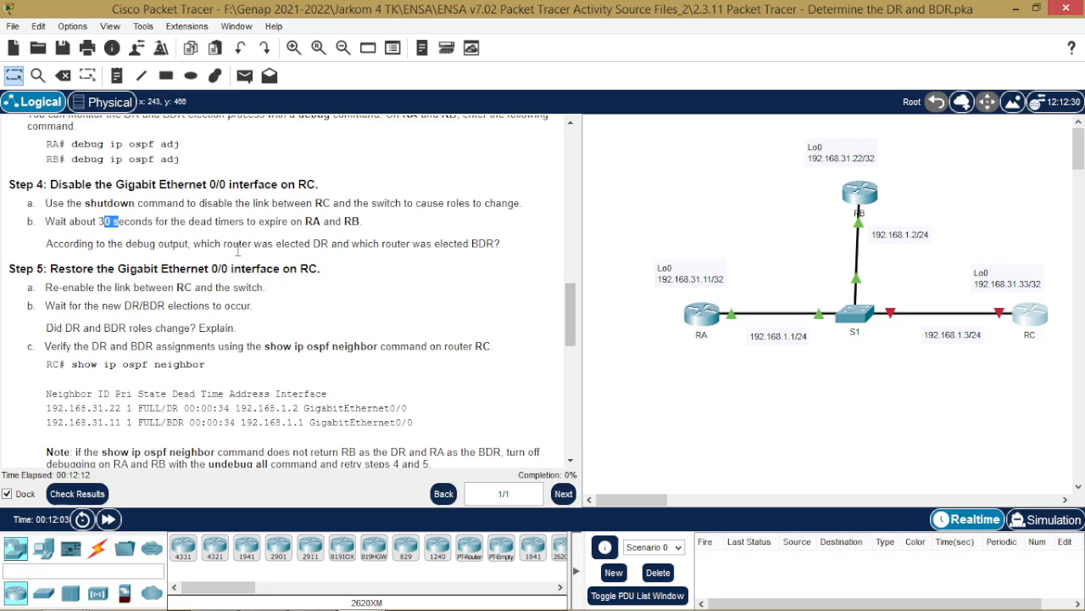
double_click(319, 245)
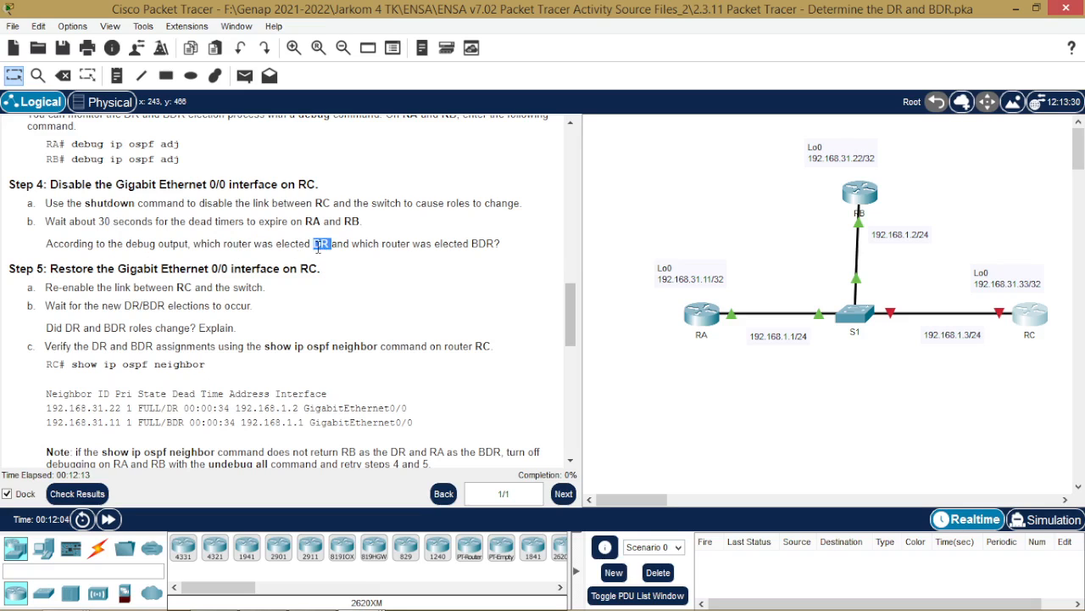
double_click(475, 243)
double_click(320, 243)
double_click(485, 244)
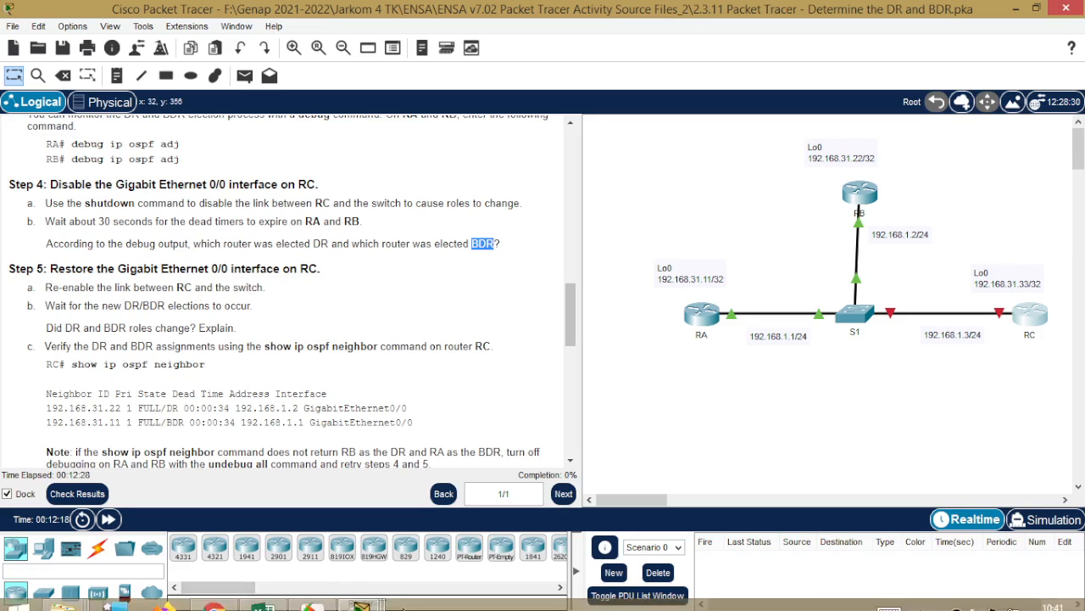
Step: Re-enable RC's GigabitEthernet0/0 interface with no shutdown and return to the topology
mouse_move(384, 599)
left_click(621, 515)
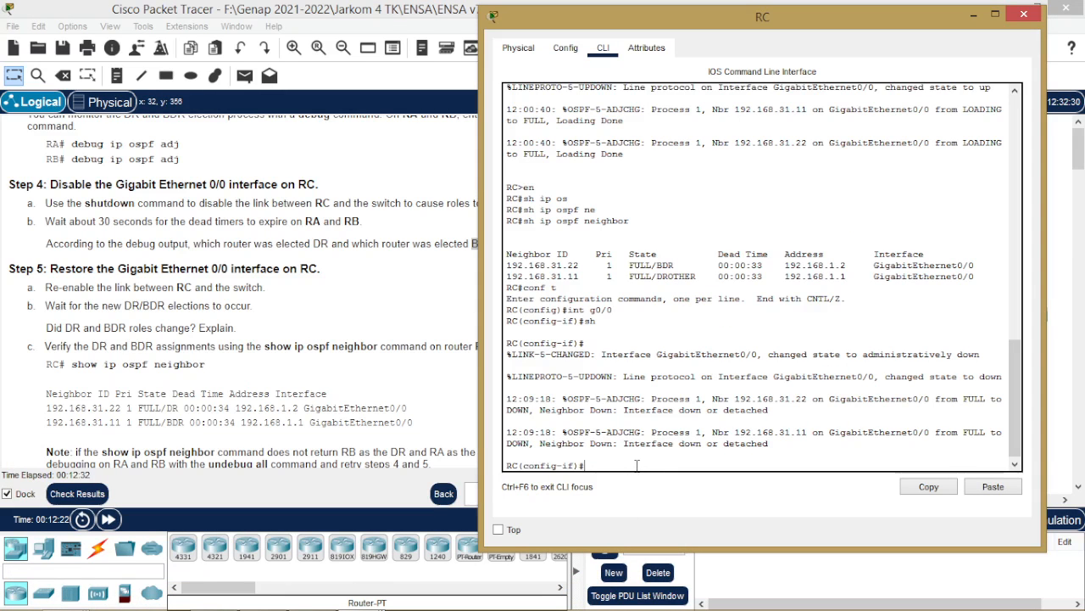
type("shutdown")
key("Tab")
key("Return")
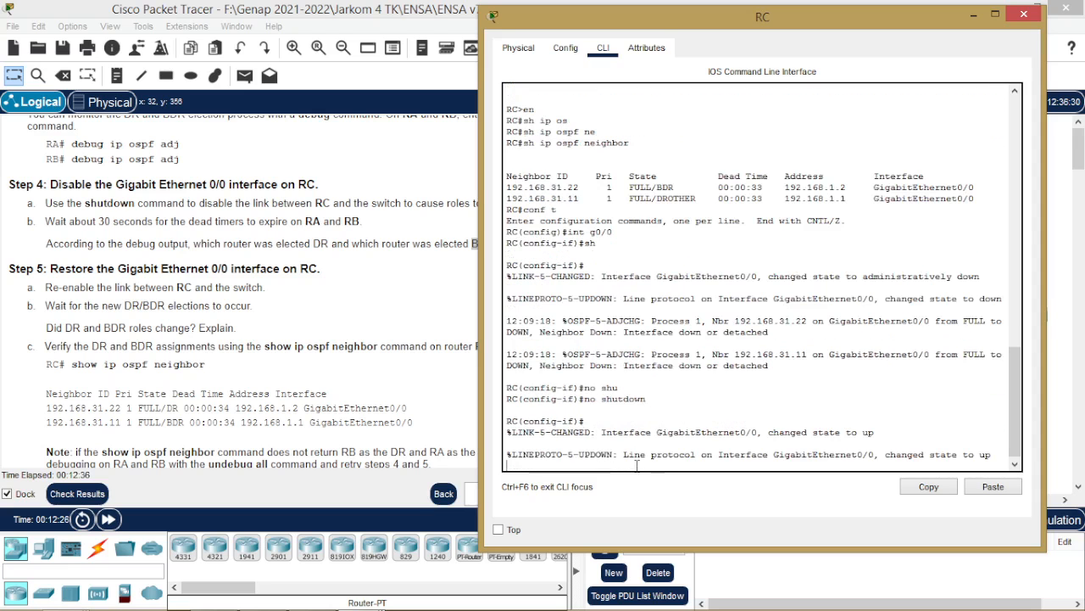
left_click_drag(865, 17, 608, 42)
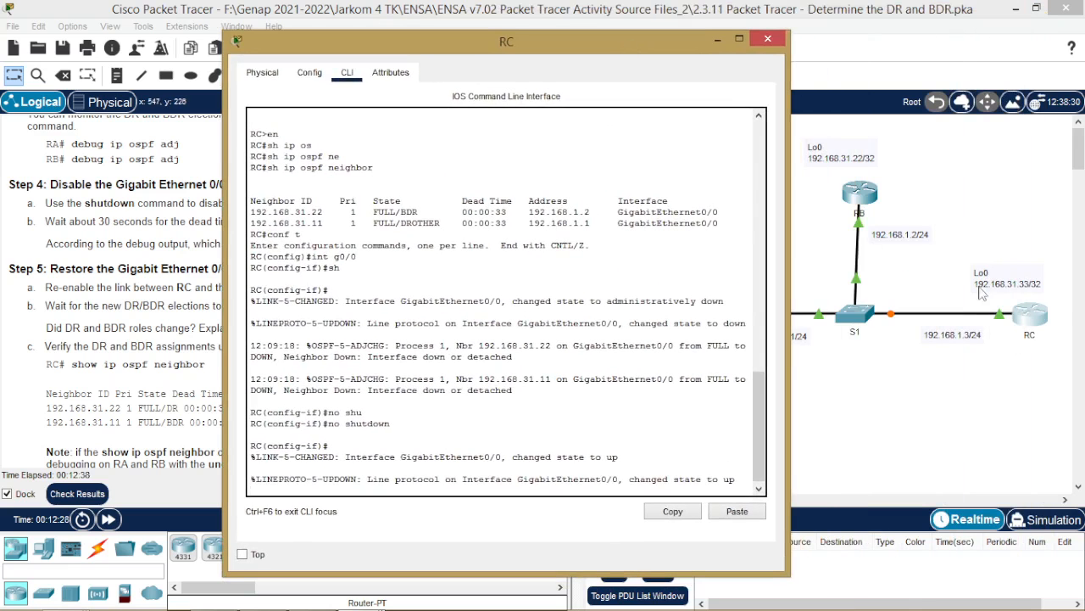
left_click(717, 40)
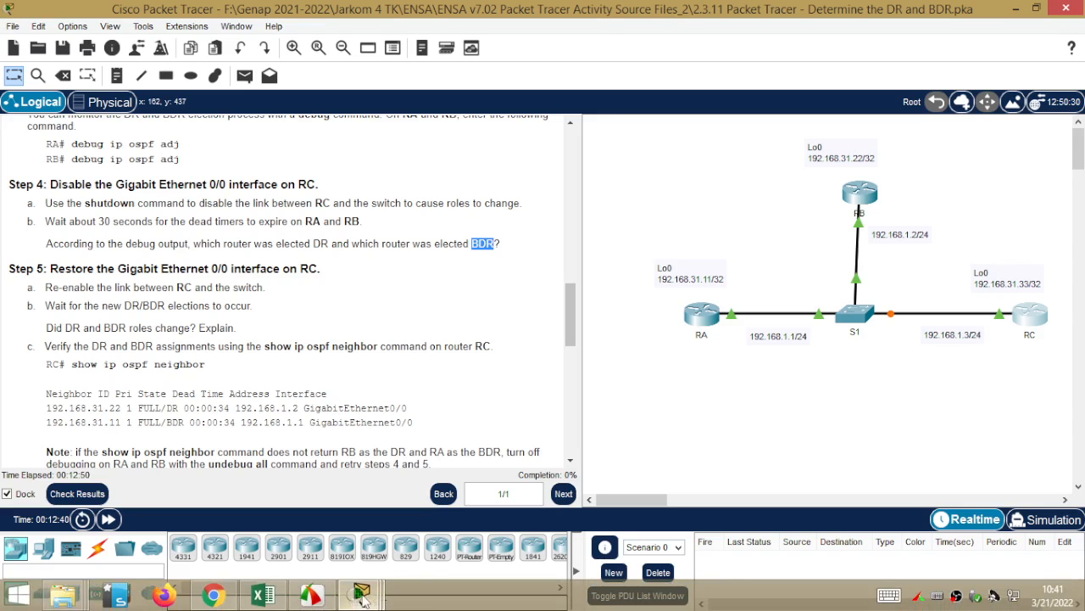
Step: Check the debug output on RB and RA for a new DR/BDR election and return to the topology
left_click(360, 596)
left_click(432, 538)
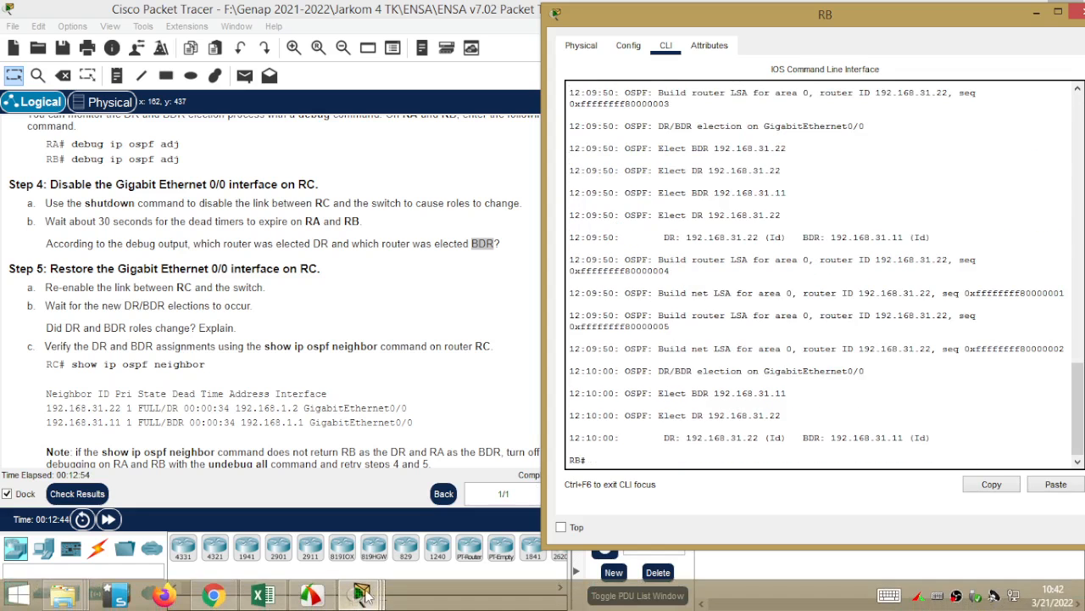
left_click(361, 595)
left_click(294, 520)
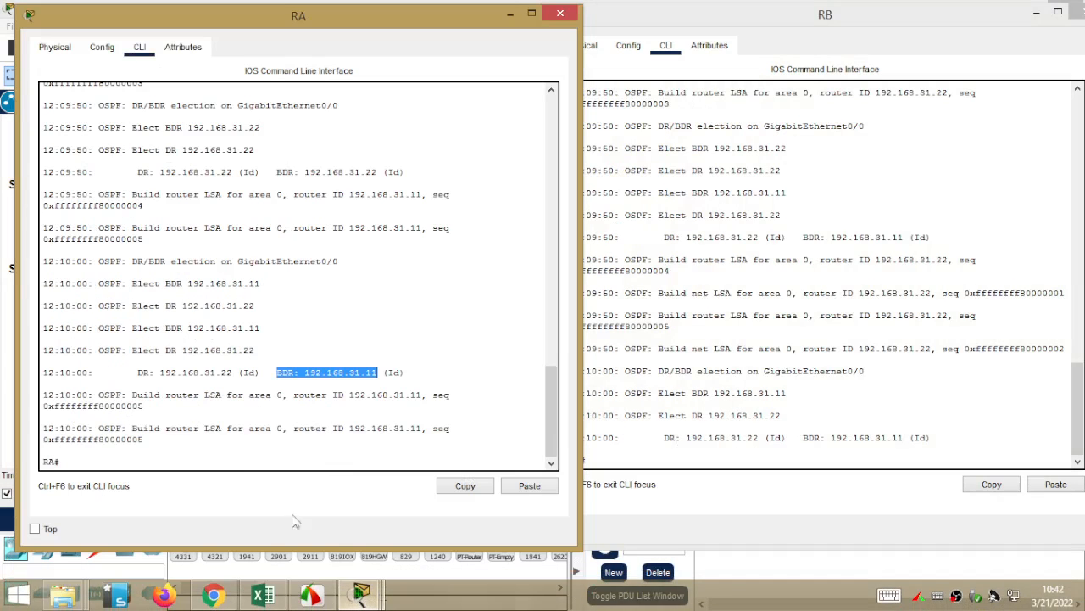
left_click(1041, 51)
left_click(1037, 13)
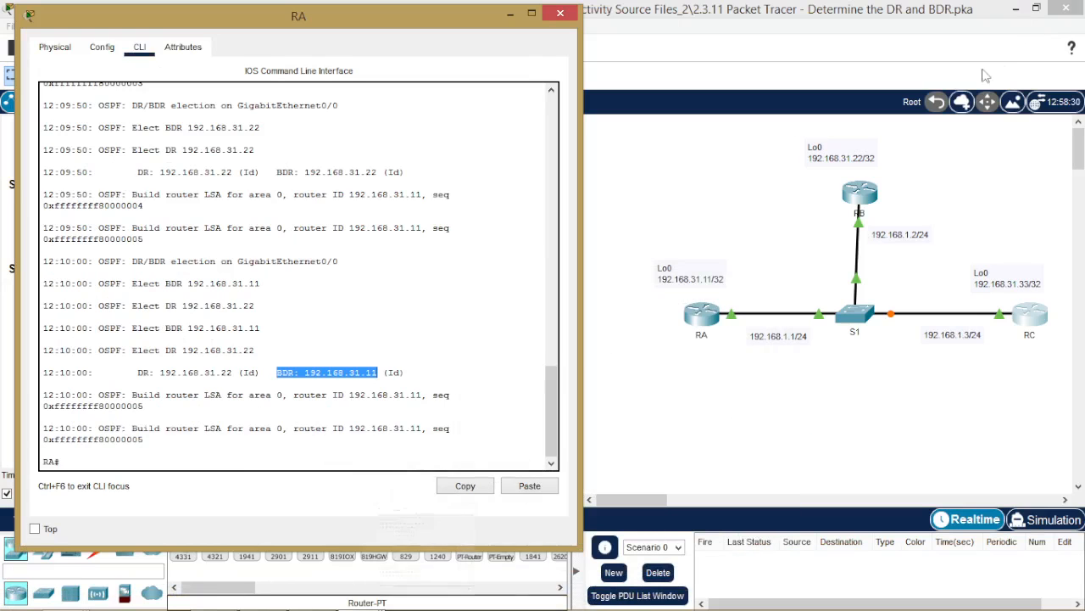
left_click(509, 12)
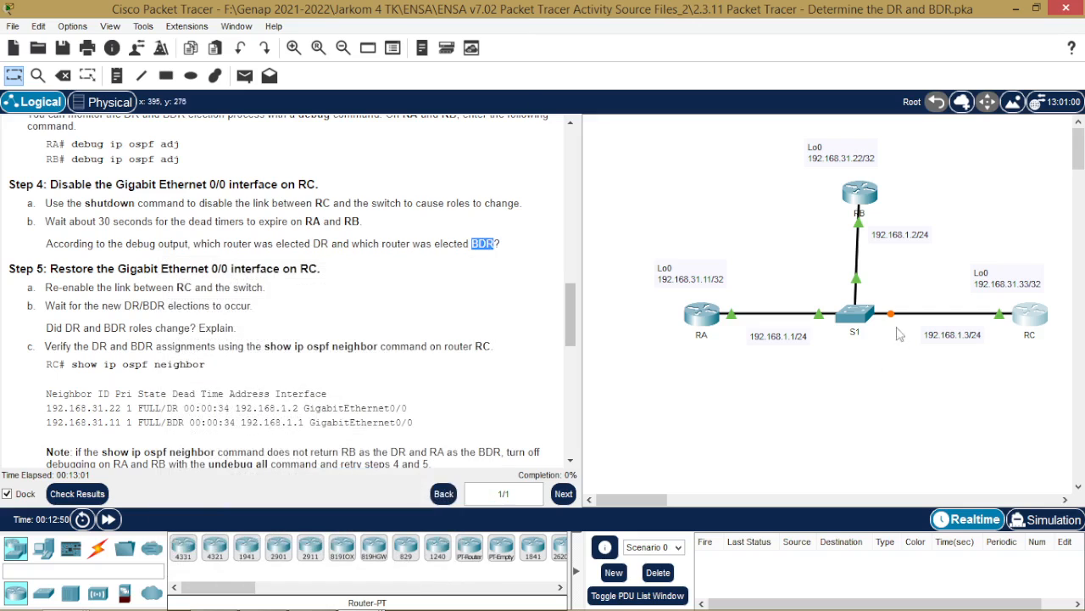
Step: Fast-forward the simulation time and bring up the debug output of RA and RB side by side
left_click(109, 528)
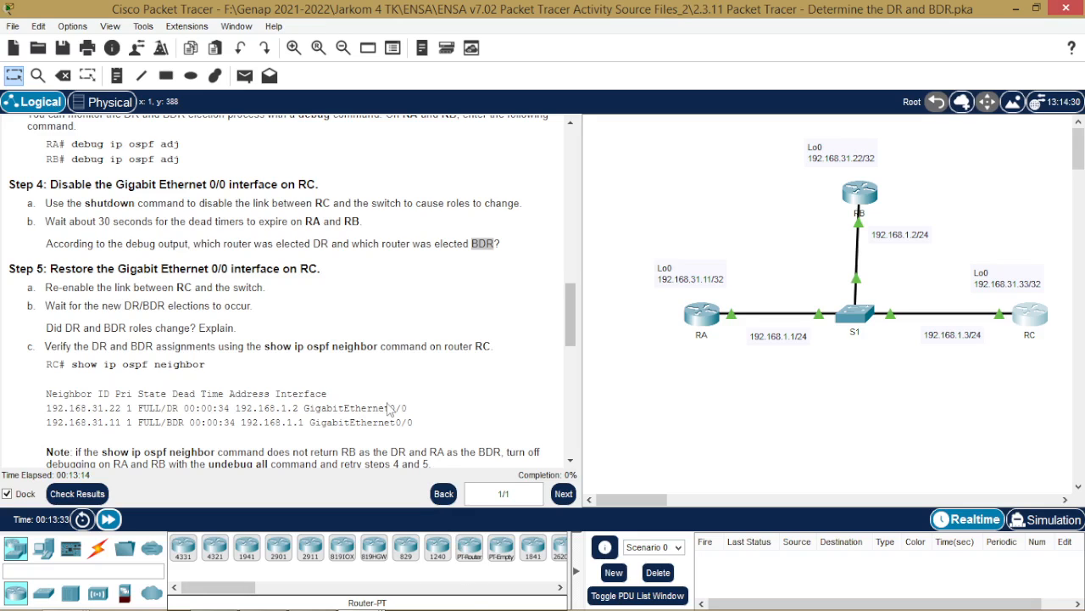
mouse_move(356, 603)
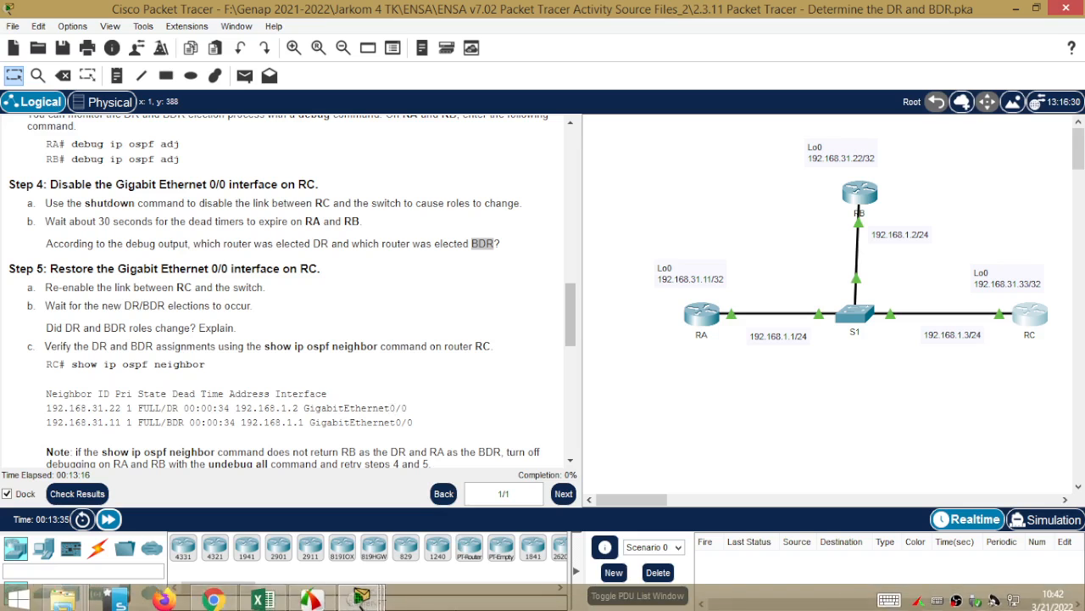
left_click(246, 530)
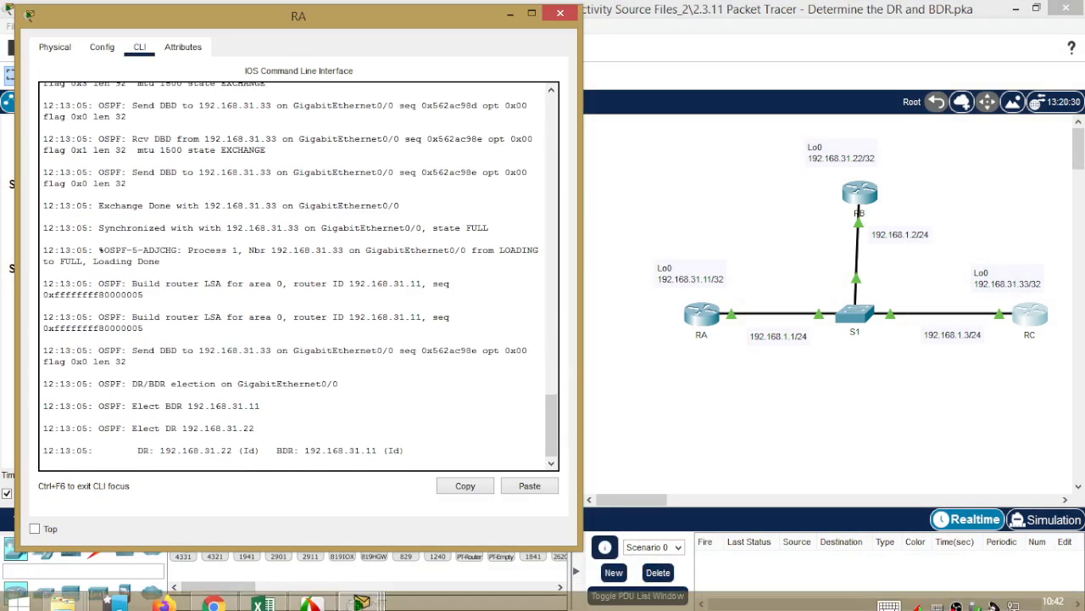
mouse_move(289, 598)
mouse_move(360, 596)
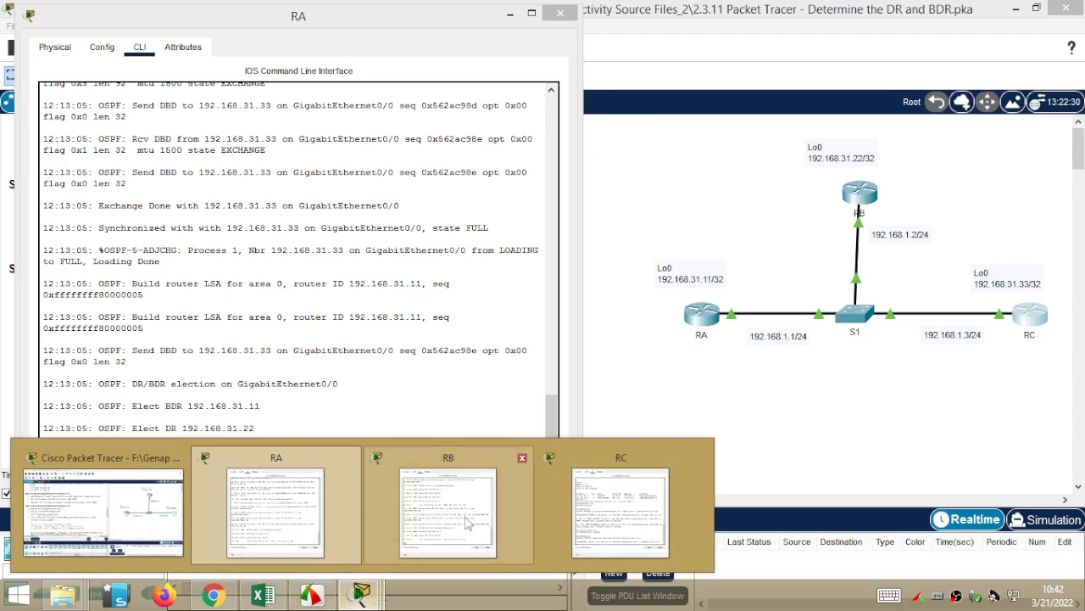
left_click(471, 509)
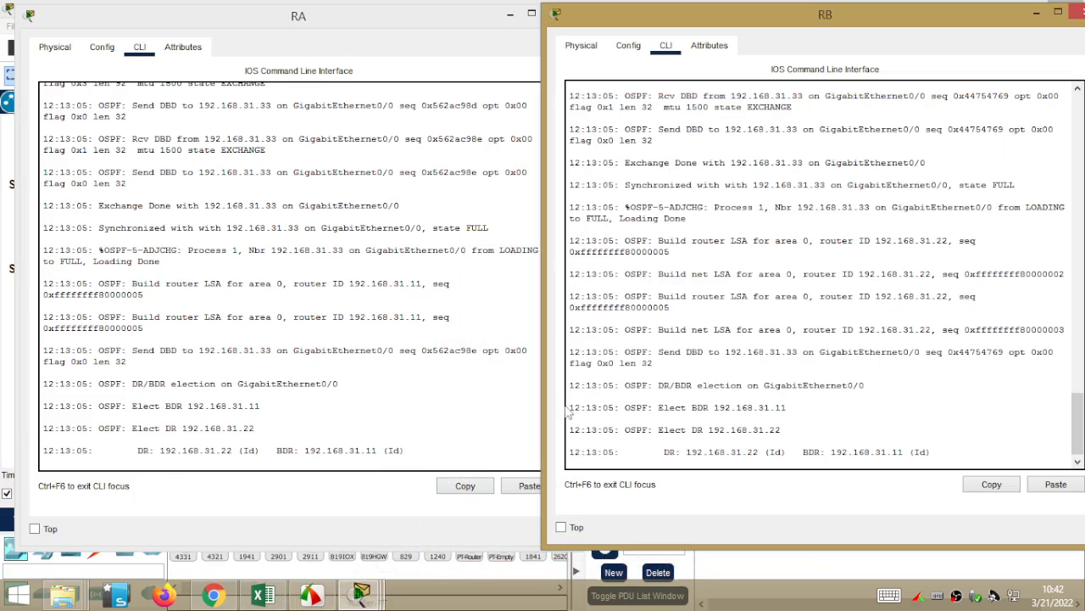
Step: Compare the 12:13:05 DR/BDR election in the debug output of RA and RB and return to the instructions
left_click(335, 291)
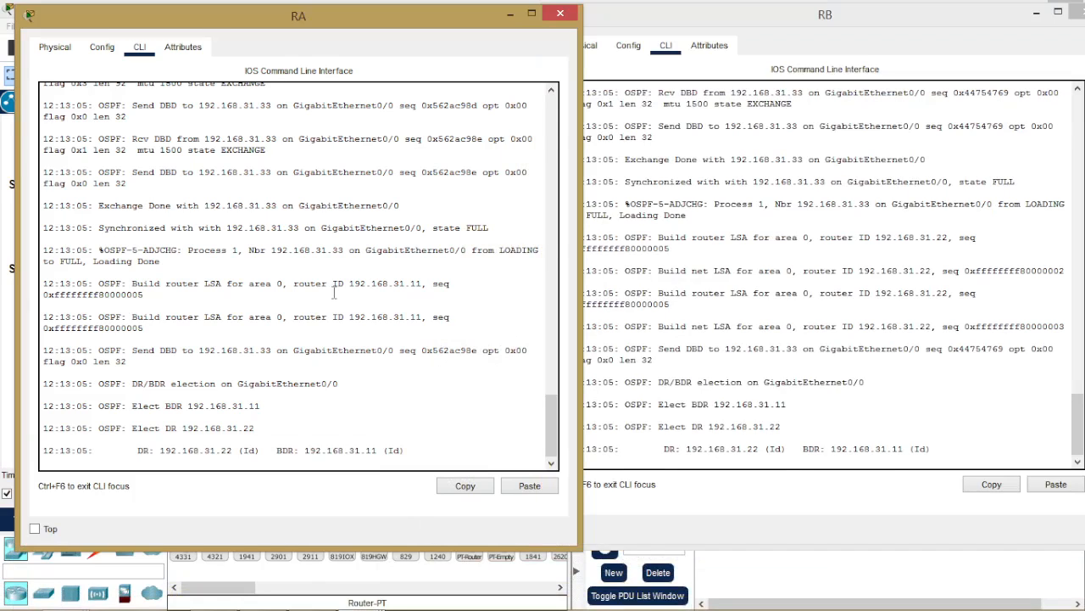
left_click(891, 406)
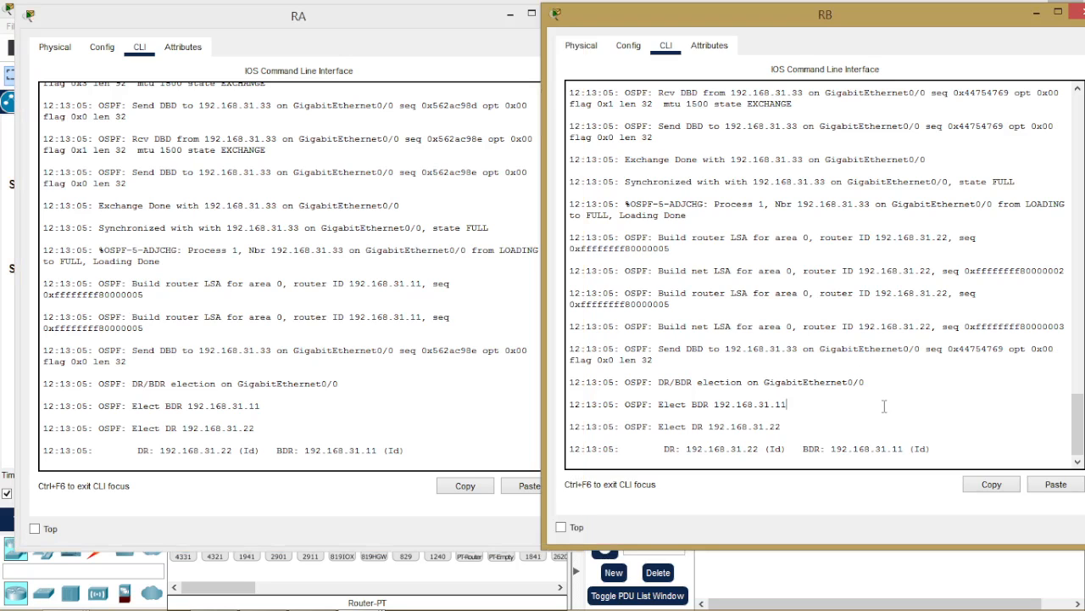
scroll(884, 406, "up", 1)
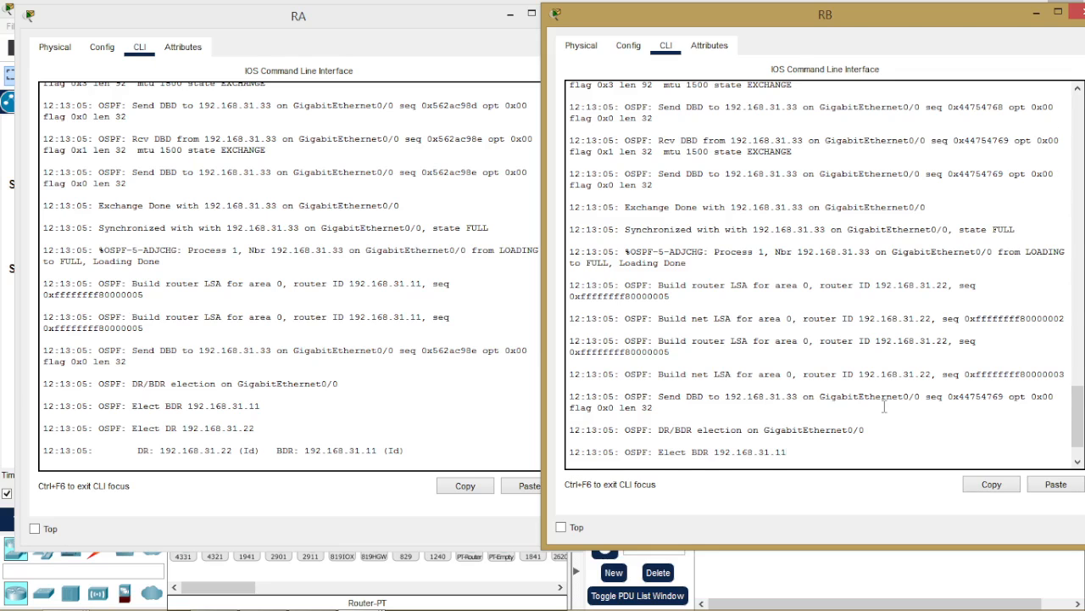
scroll(883, 407, "down", 1)
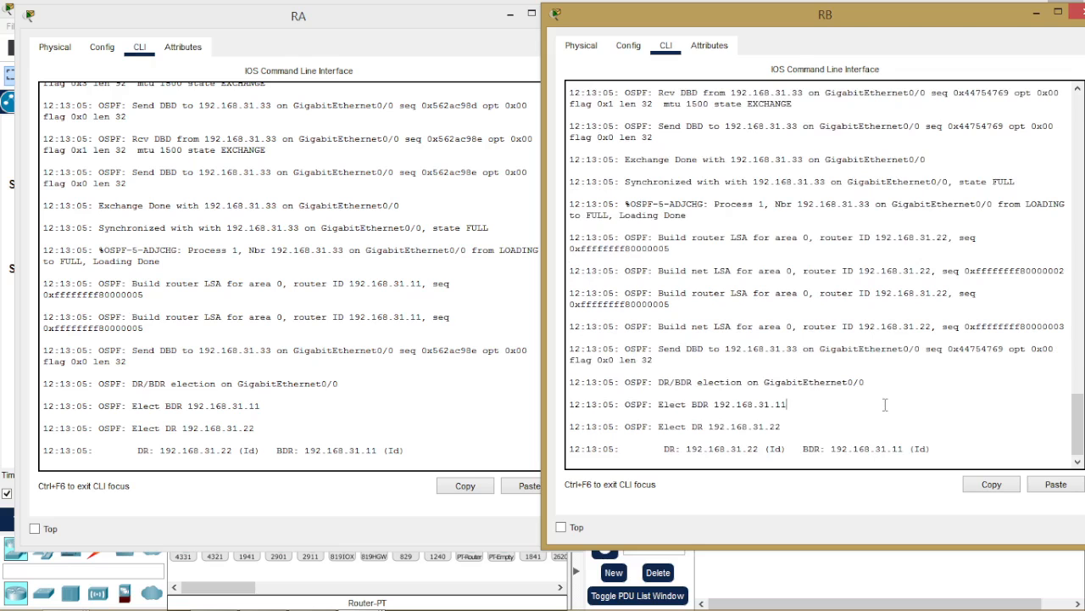
left_click(439, 379)
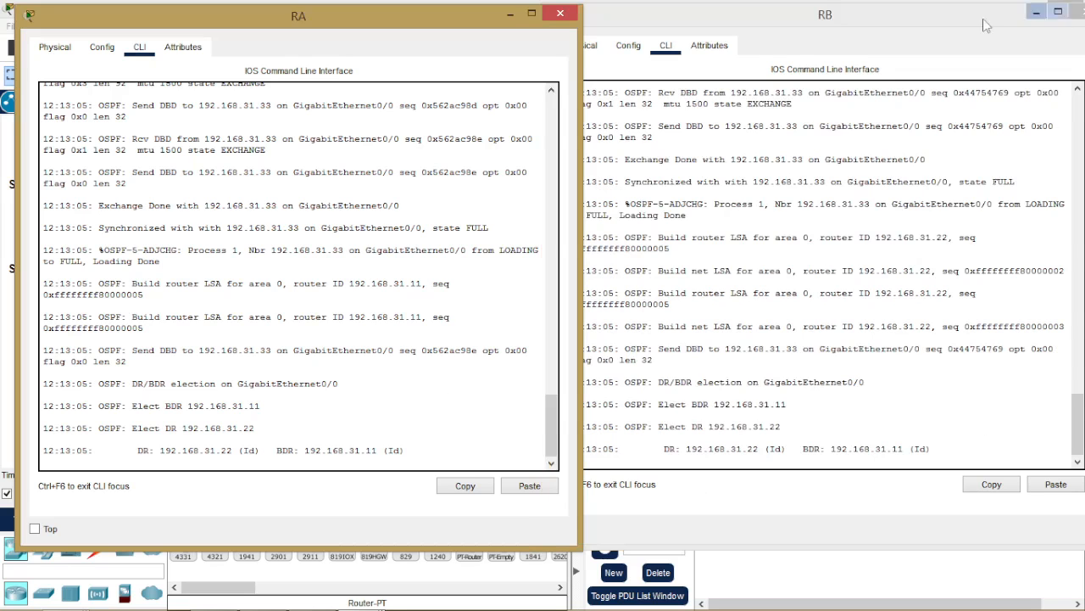
left_click(1036, 12)
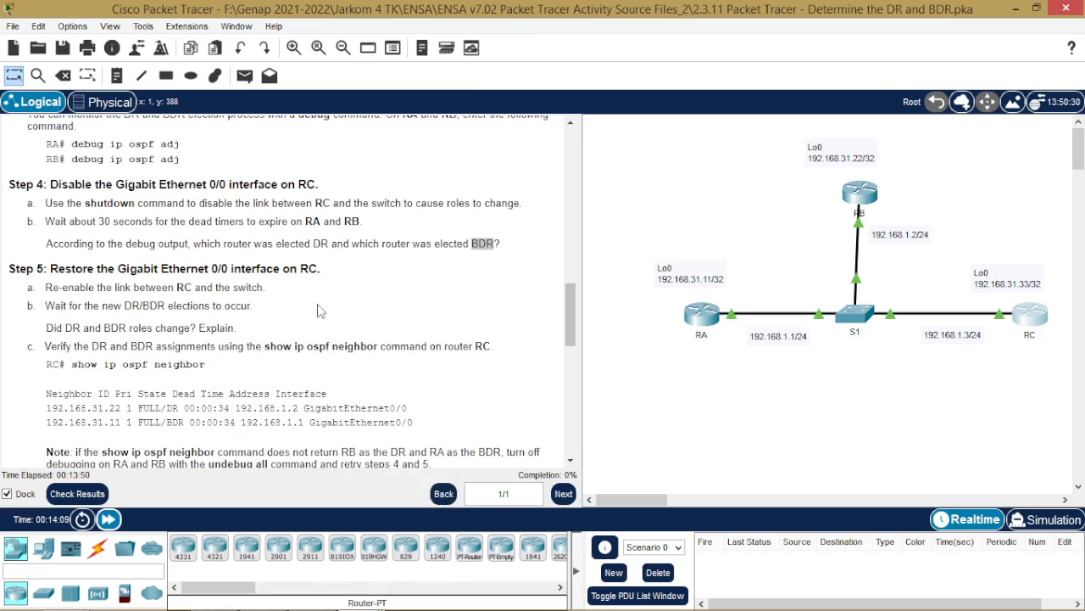
Step: Leave interface configuration mode on RC and return to privileged EXEC mode with end
scroll(370, 234, "down", 1)
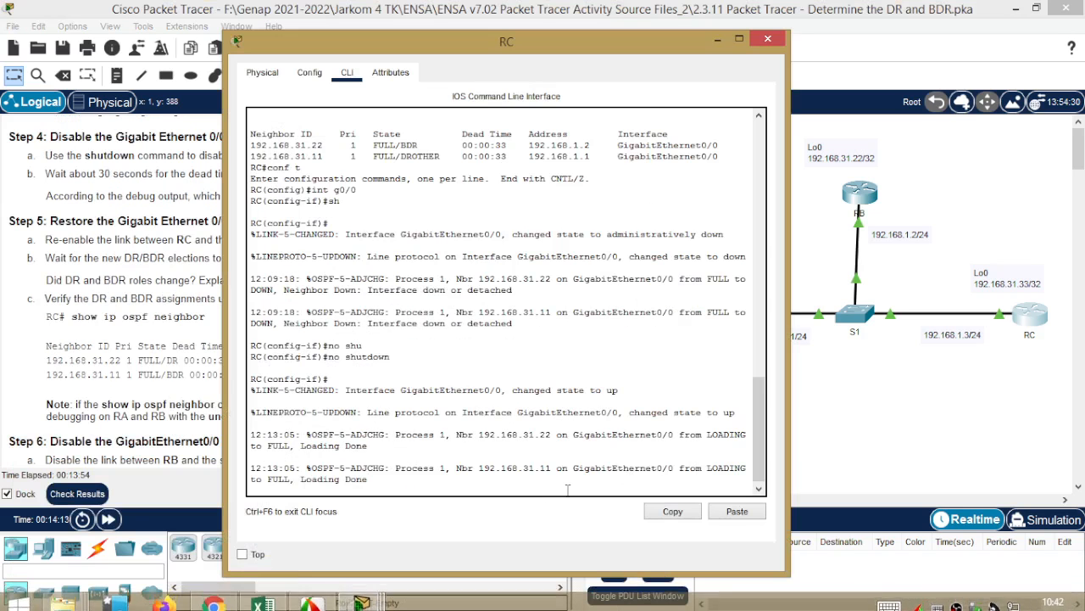
left_click_drag(628, 53, 834, 28)
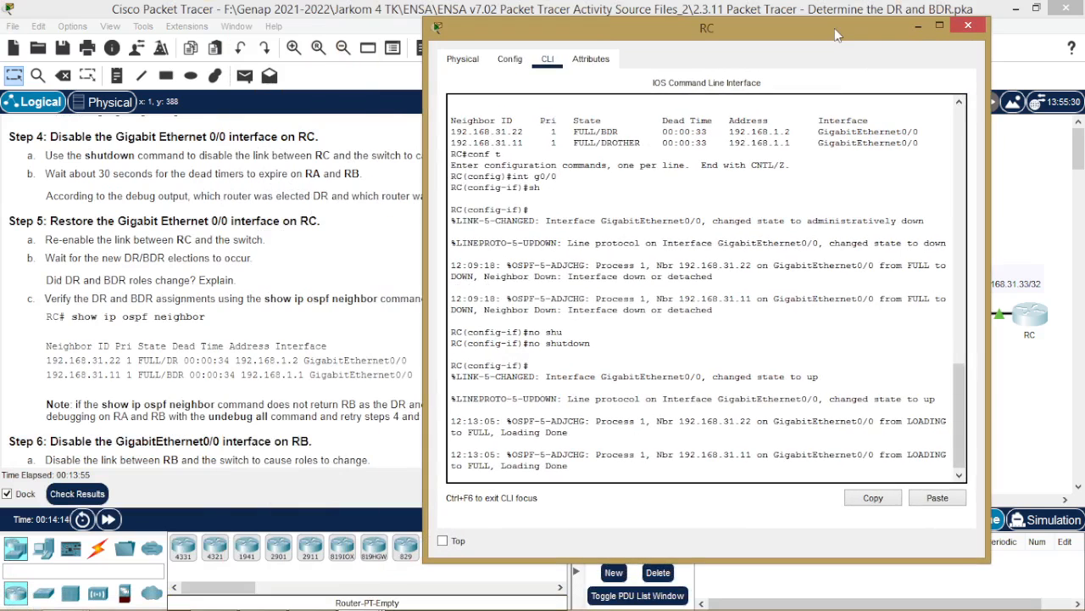
left_click(734, 469)
key("Return")
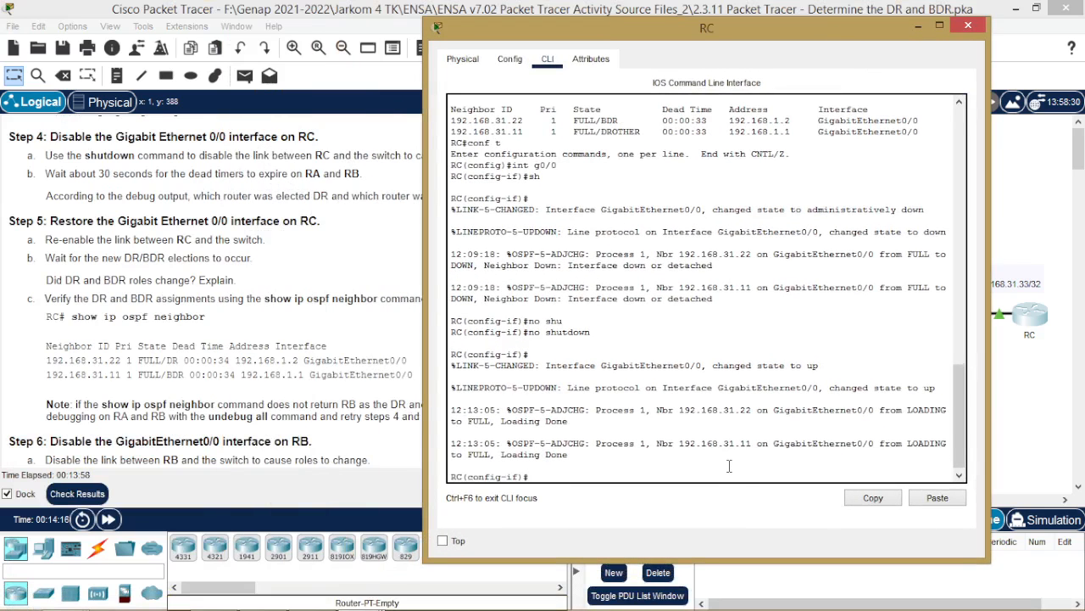
type("end")
key("Return")
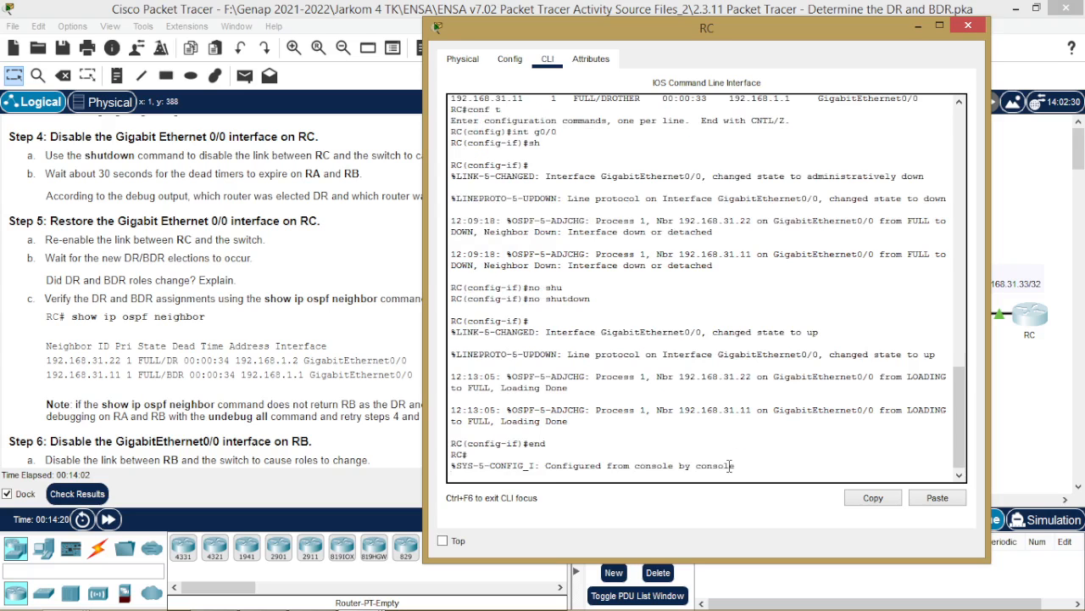
Step: Display the OSPF neighbor table on RC with sh ip ospf neighbor
type("sh ip ")
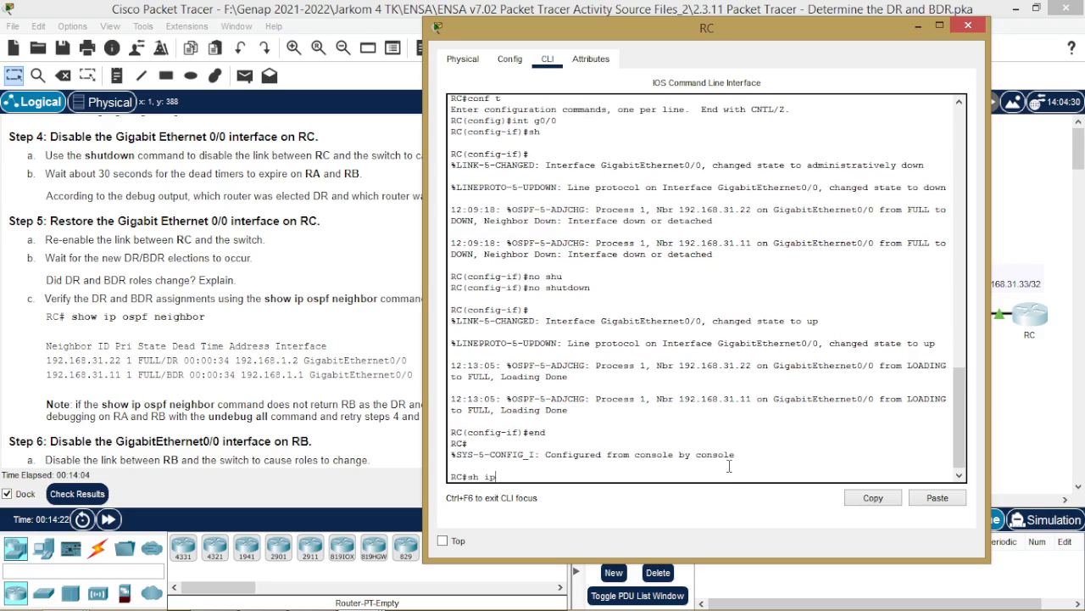
type("os")
key("Tab")
type("ne")
key("Tab")
key("Return")
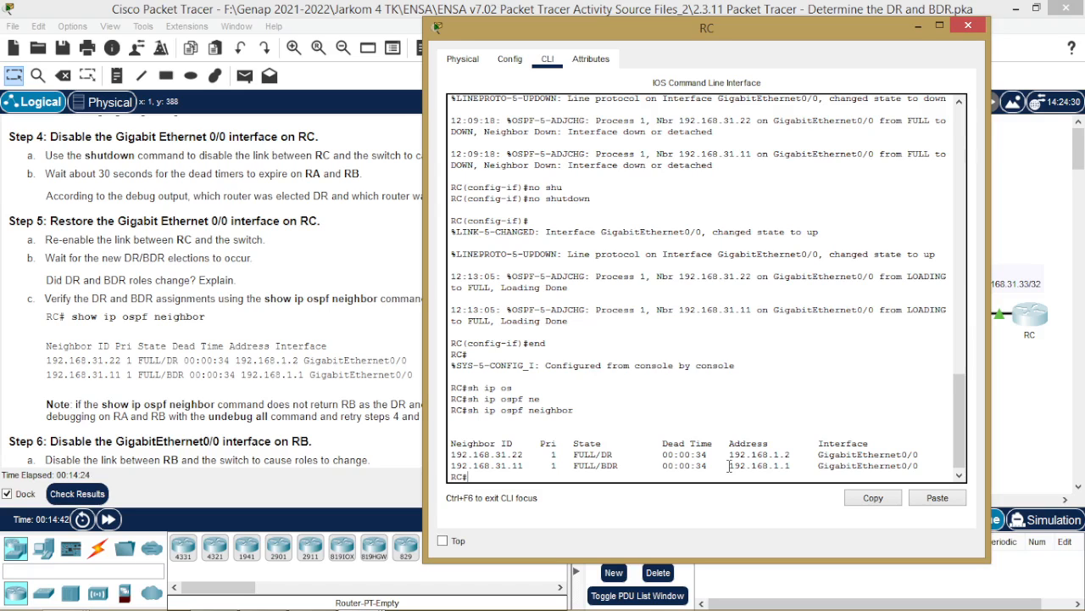
Step: Compare RC's OSPF neighbor table with the expected output in Step 5 of the instructions
left_click_drag(750, 37, 843, 31)
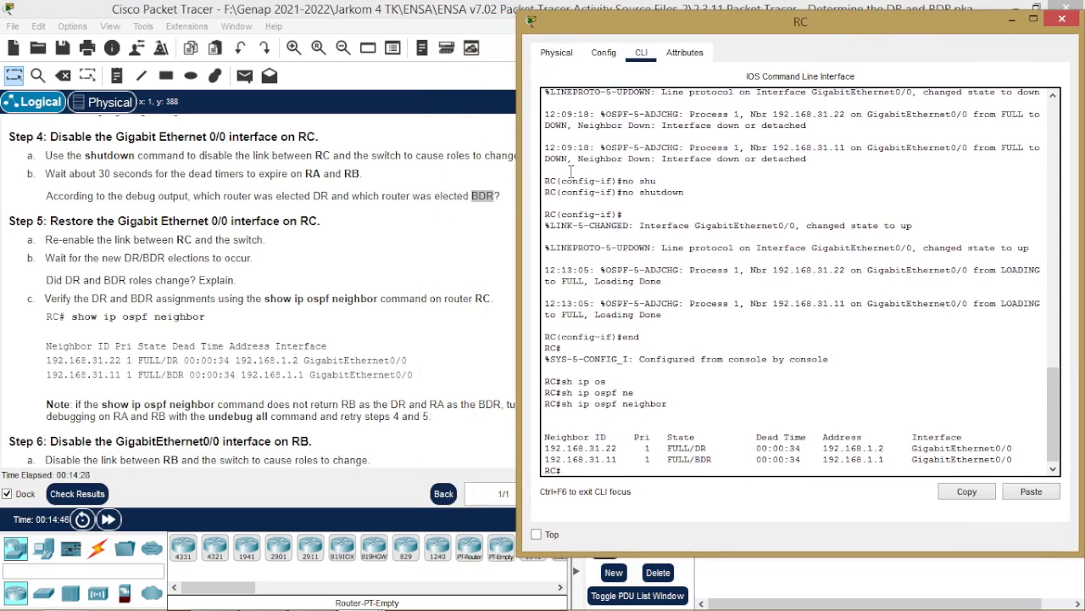
left_click(486, 196)
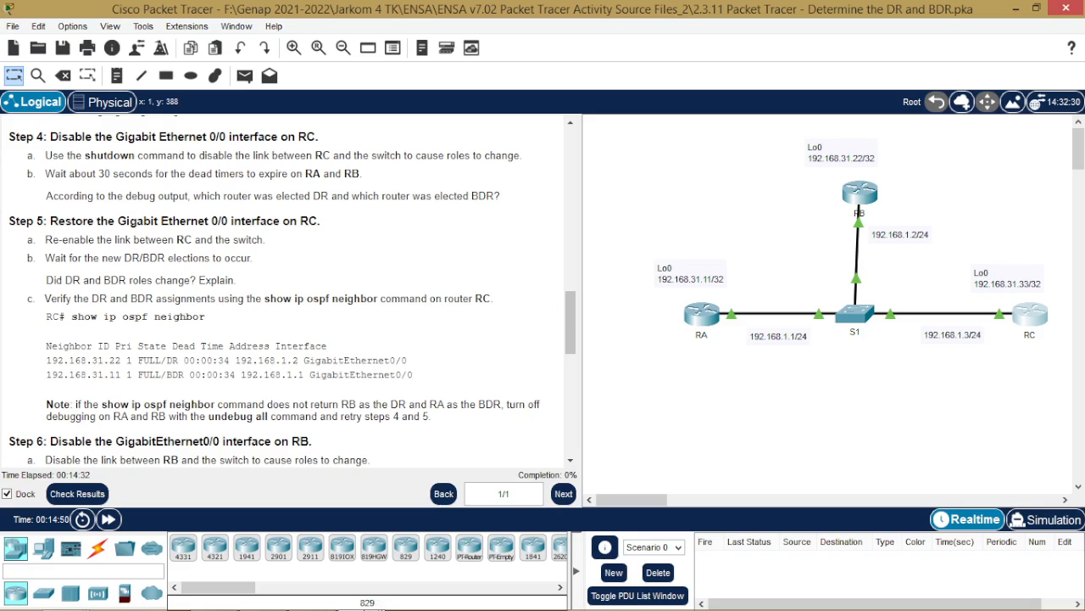
mouse_move(366, 606)
left_click(648, 520)
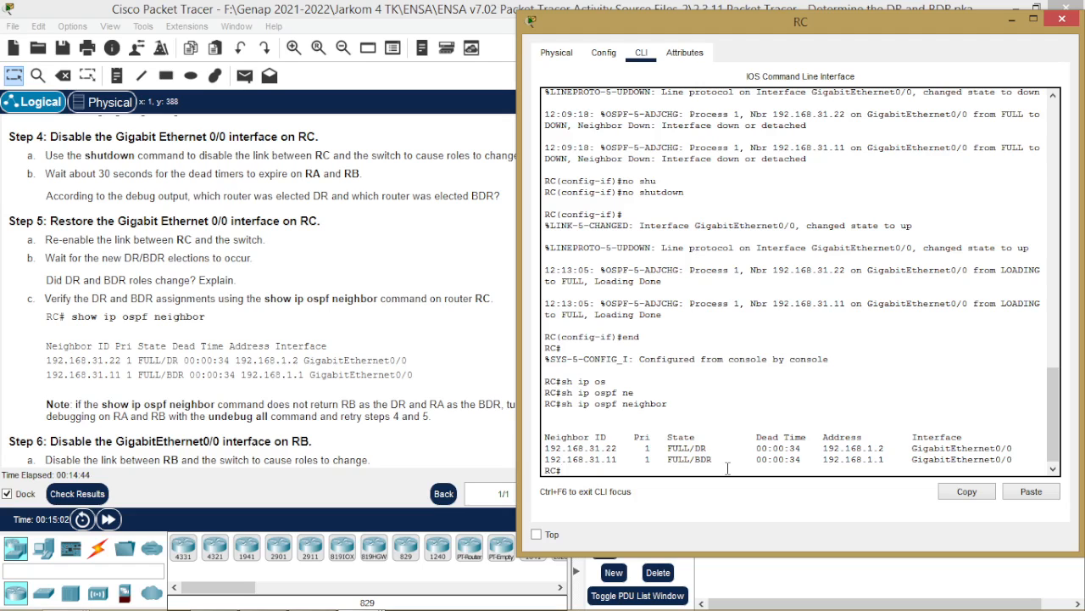
left_click_drag(856, 35, 816, 35)
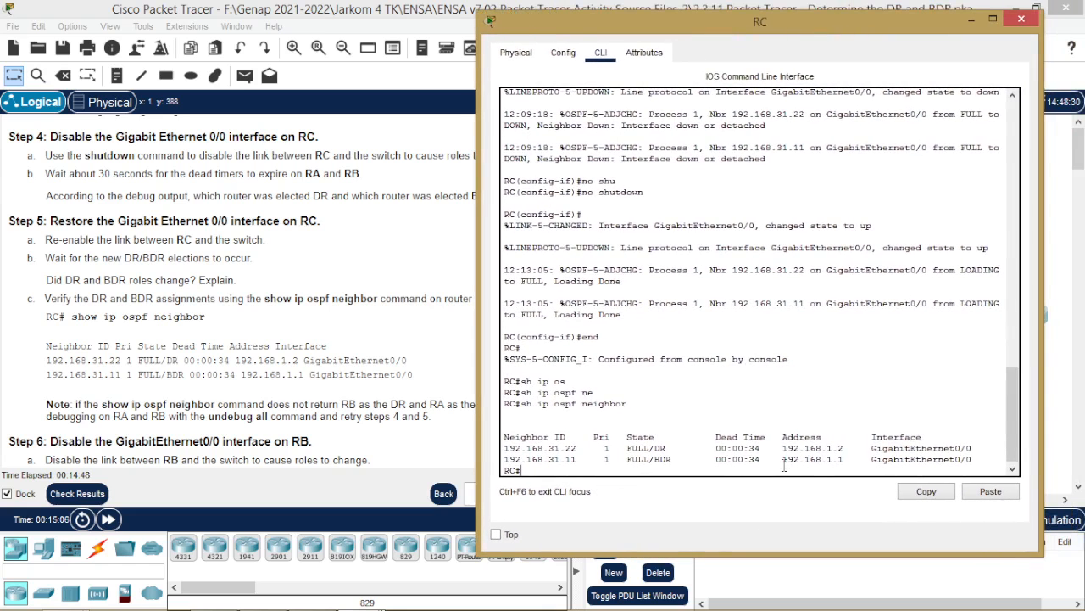
left_click(321, 380)
Step: Review the Step 6 instructions for disabling RB's GigabitEthernet0/0 alongside RC's OSPF neighbor table
scroll(323, 381, "down", 3)
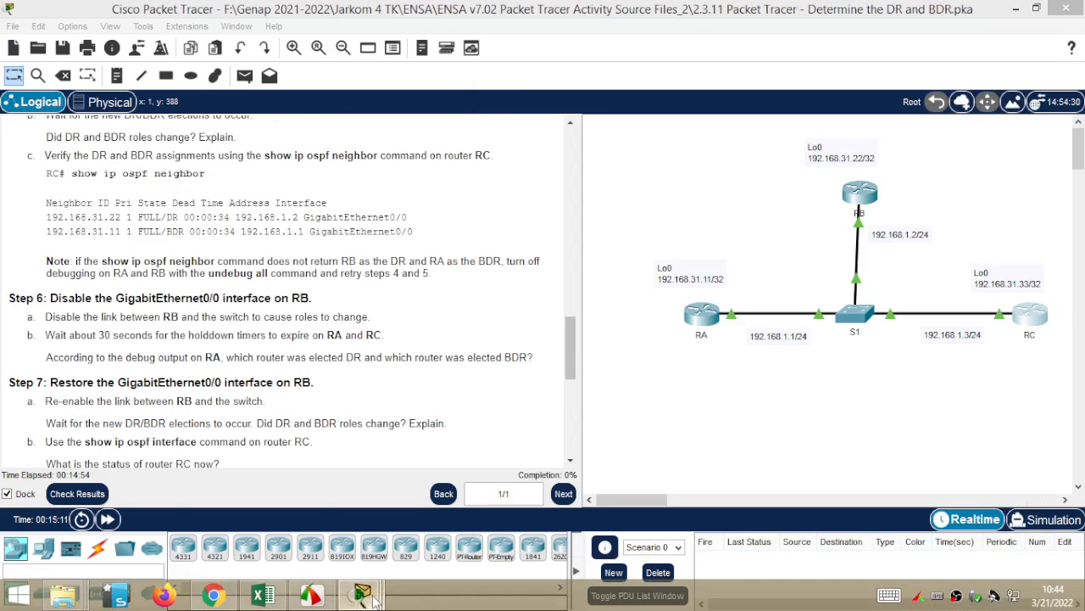
mouse_move(362, 594)
left_click(607, 528)
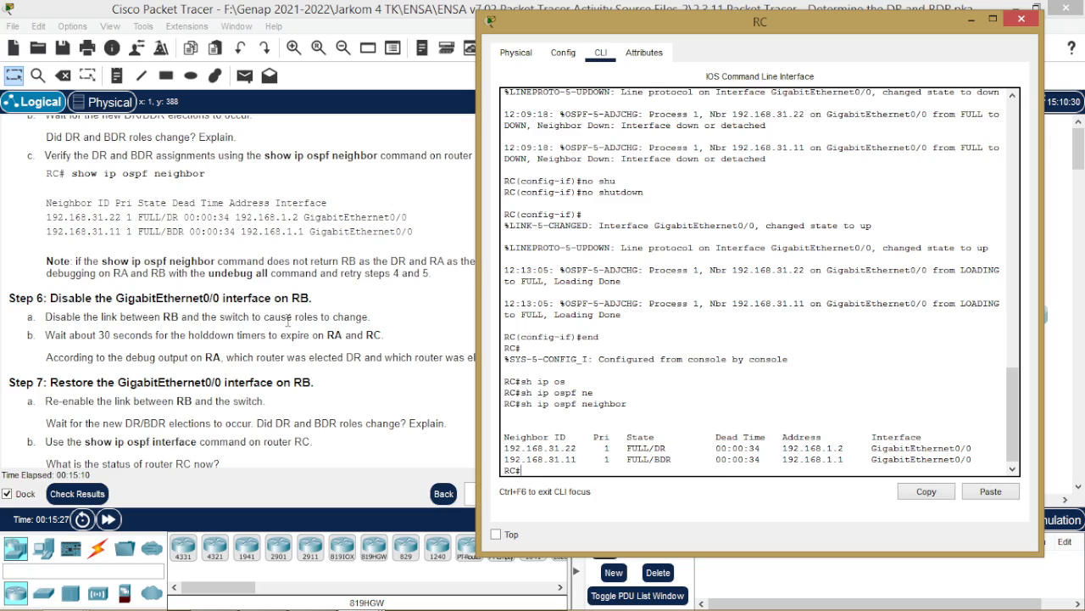
left_click_drag(677, 25, 696, 26)
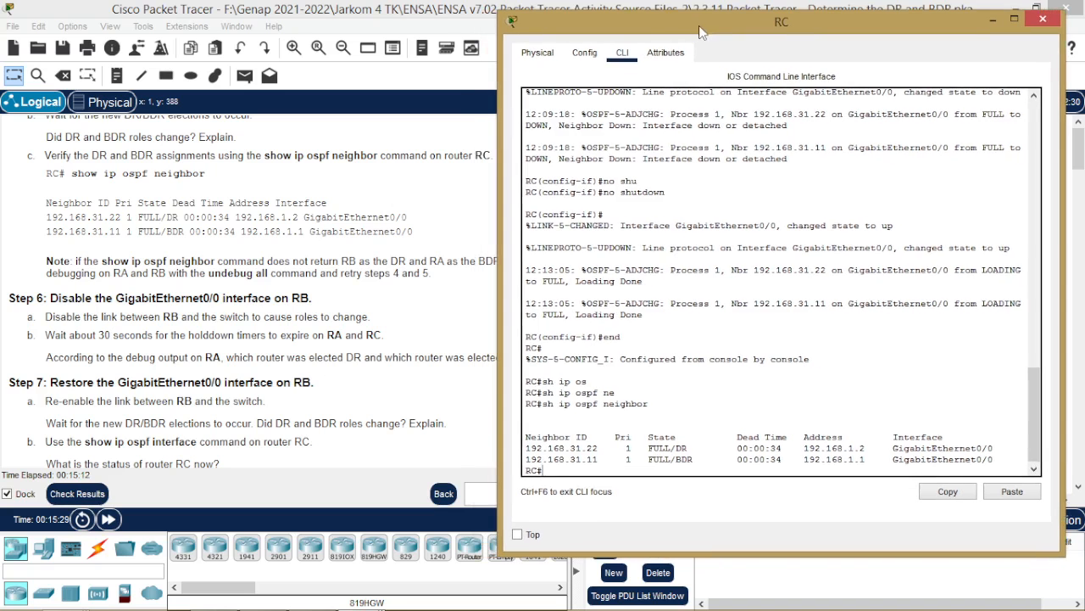
Step: Compare the neighbor addresses in RC's OSPF table with the router addresses in the topology
left_click(415, 256)
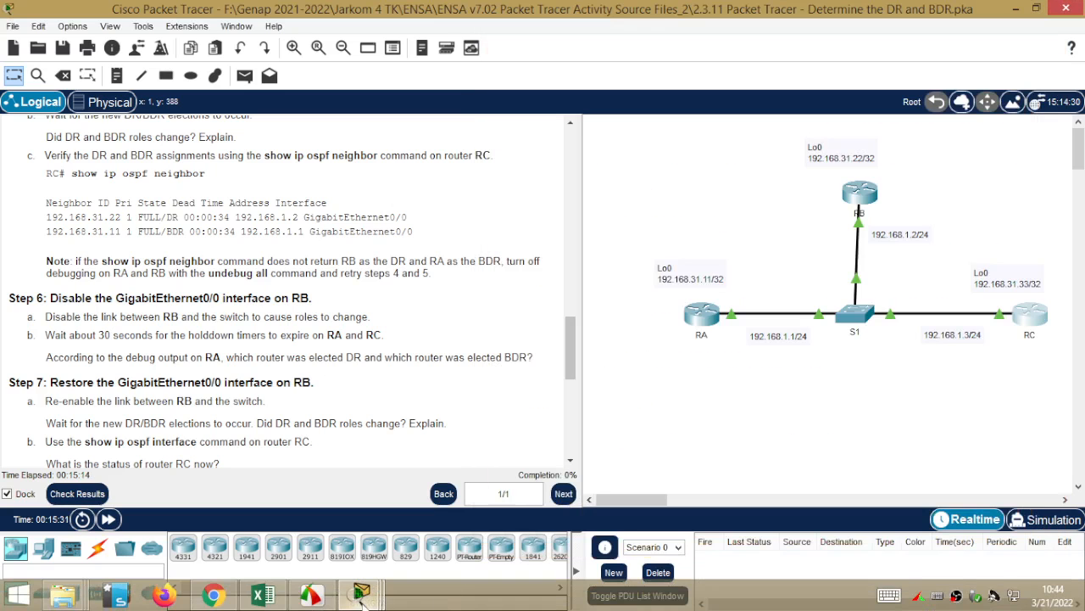
mouse_move(361, 594)
left_click(606, 534)
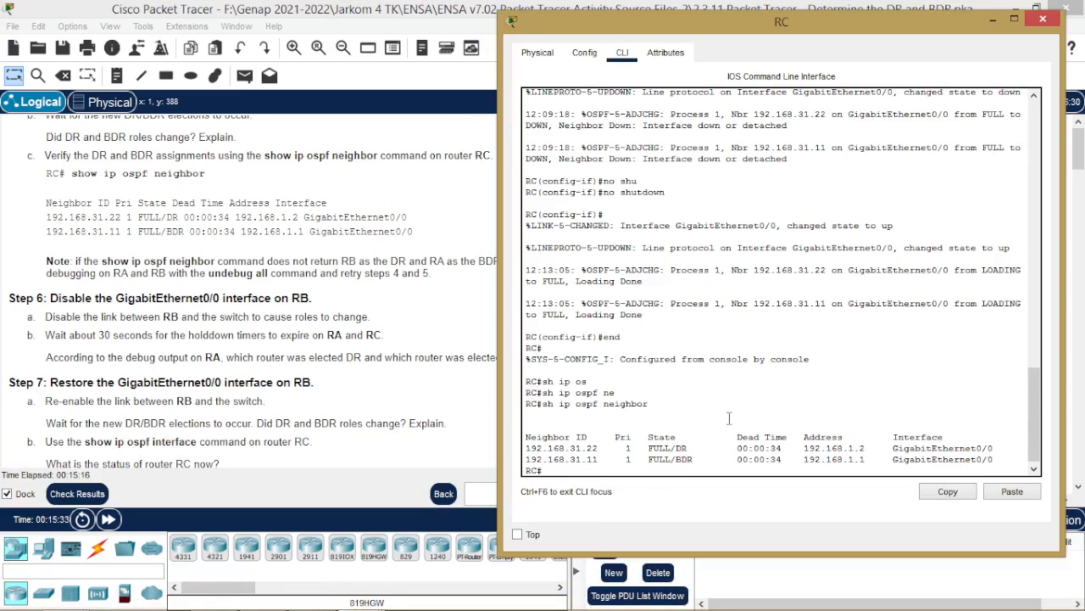
left_click_drag(870, 448, 804, 459)
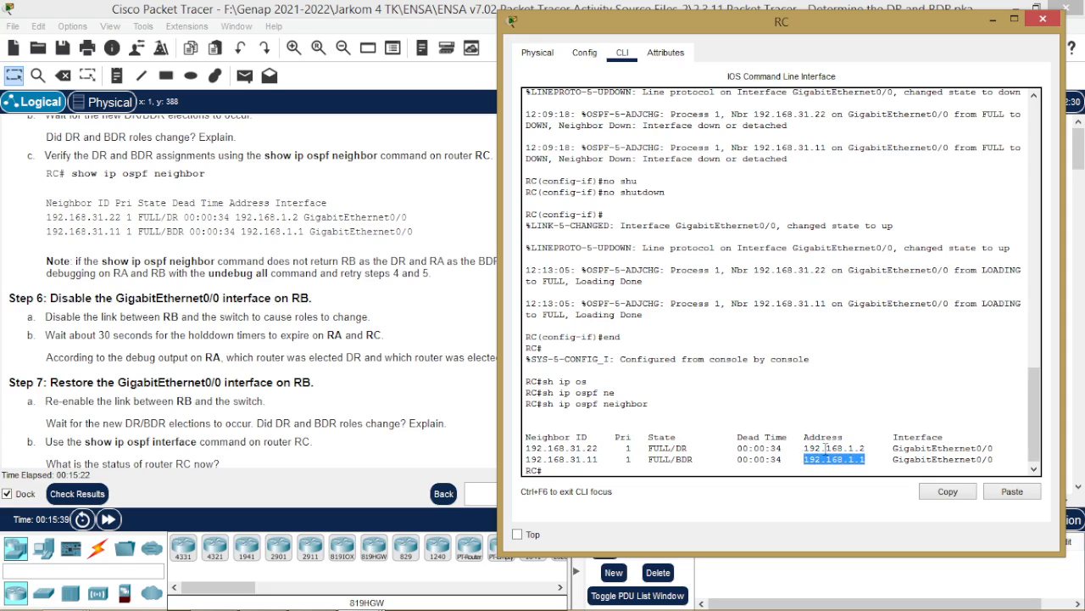
left_click(827, 449)
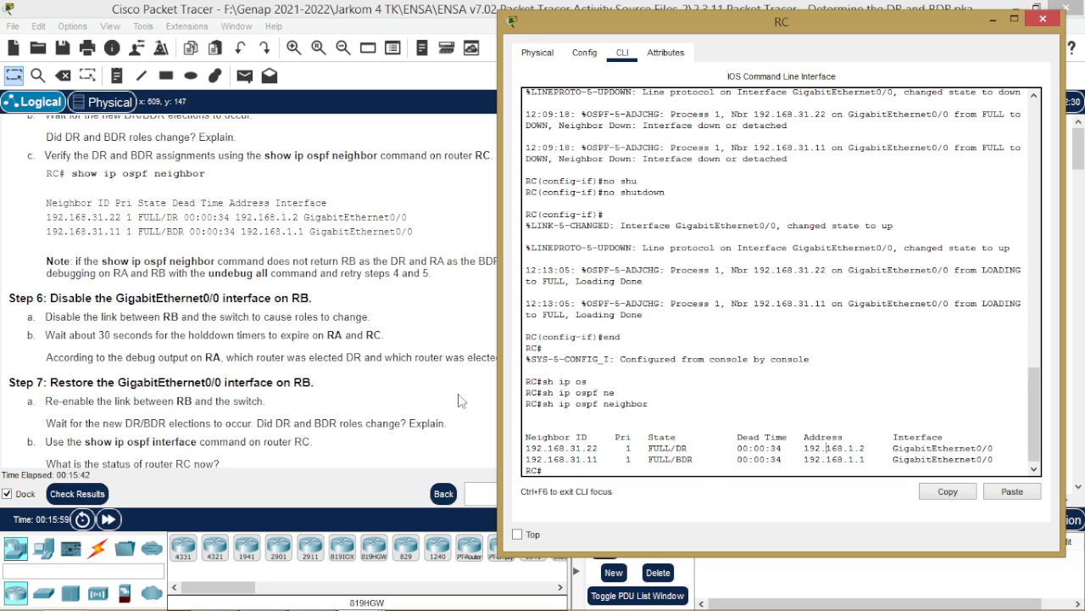
left_click_drag(877, 25, 893, 18)
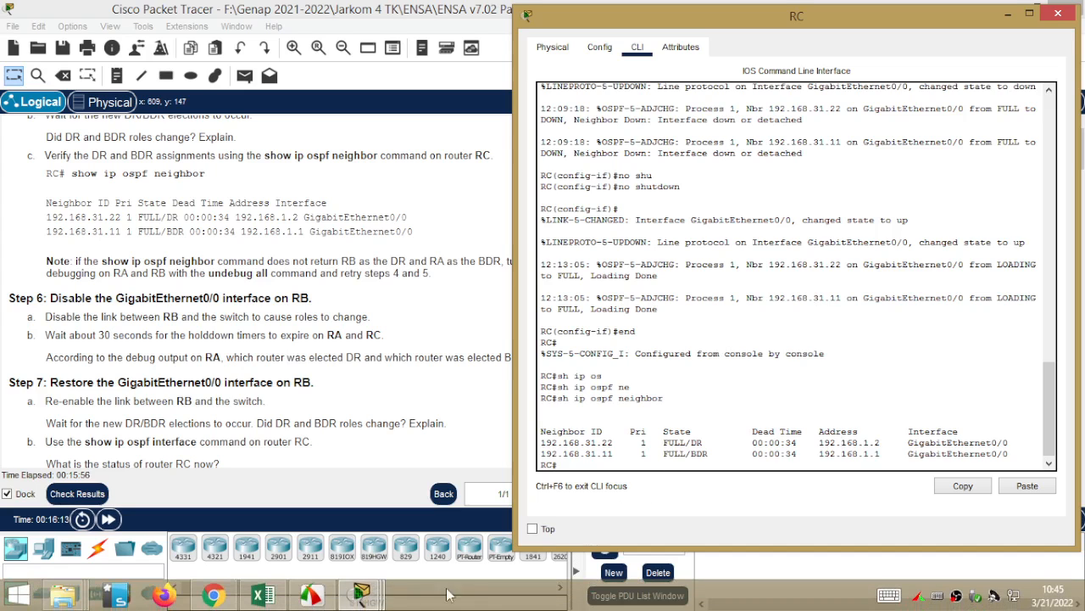
Step: Switch to RB's command line and enter global configuration mode with conf t
mouse_move(371, 600)
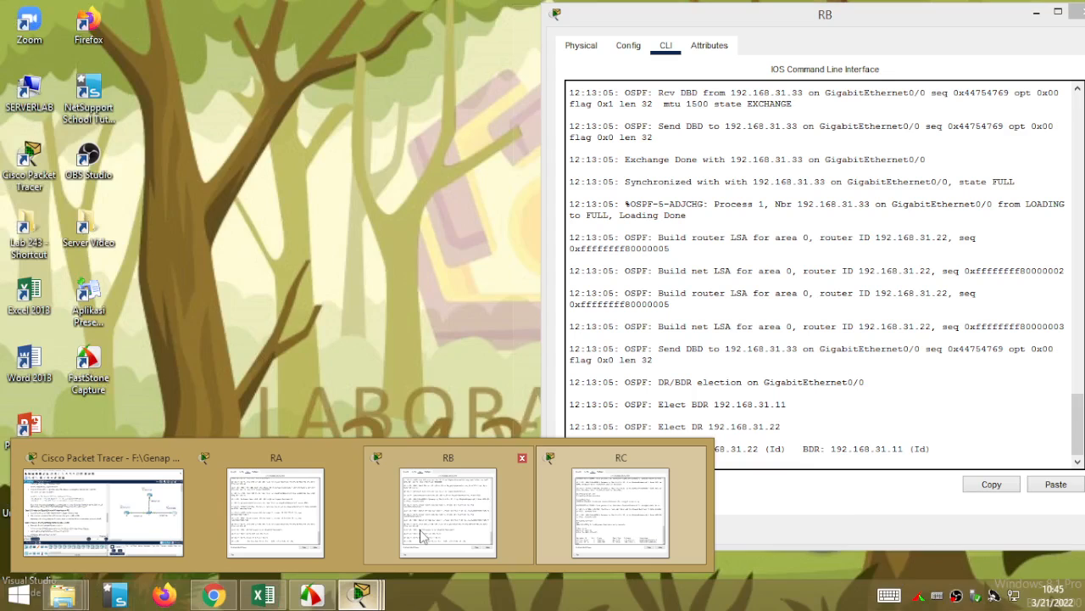
left_click(424, 534)
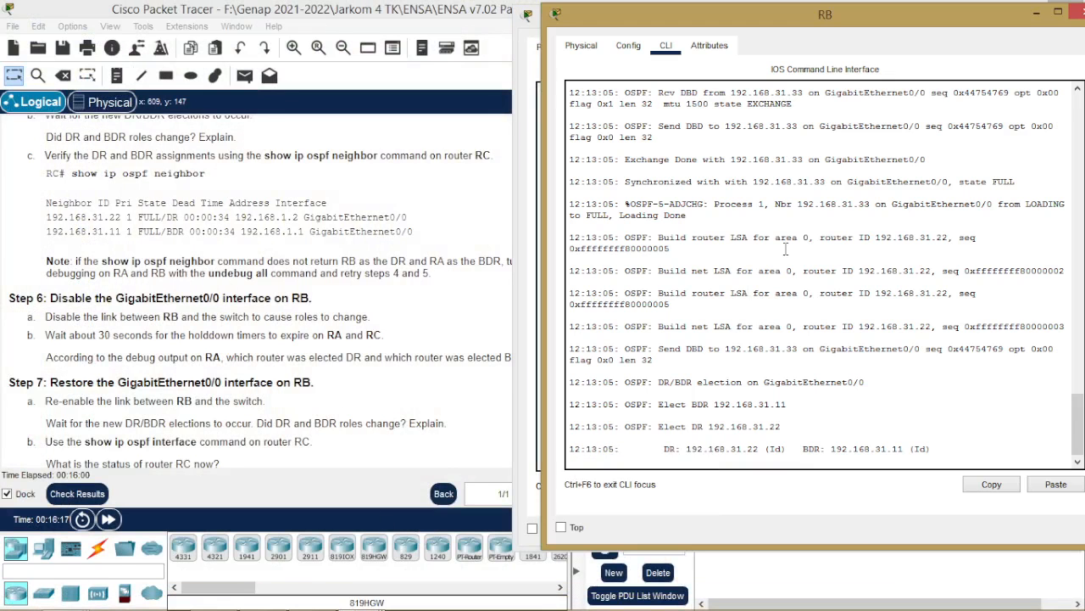
key("Return")
key("Return")
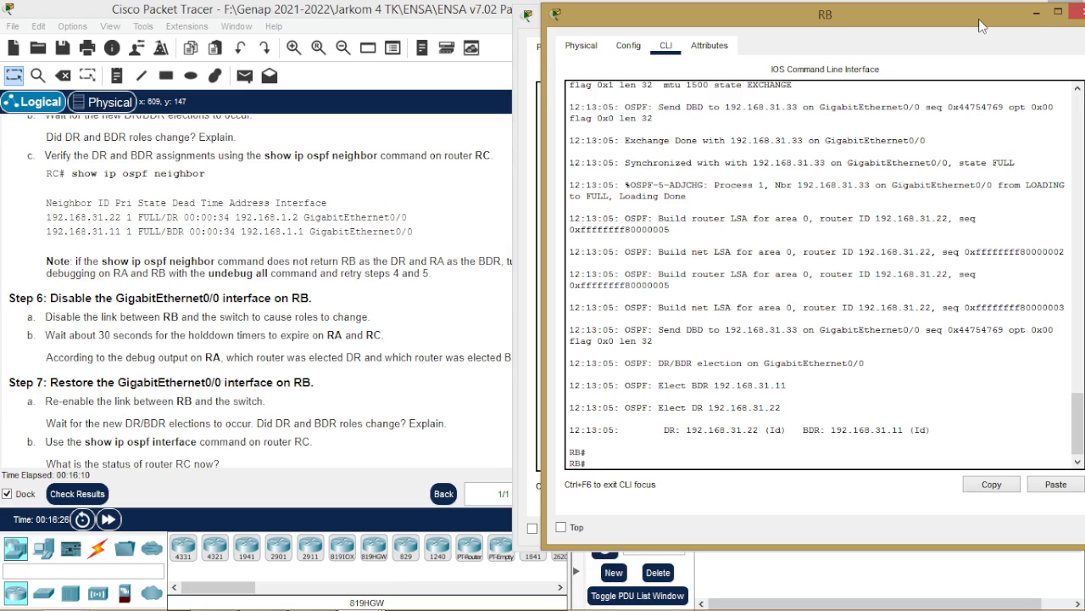
type("conf t")
key("Return")
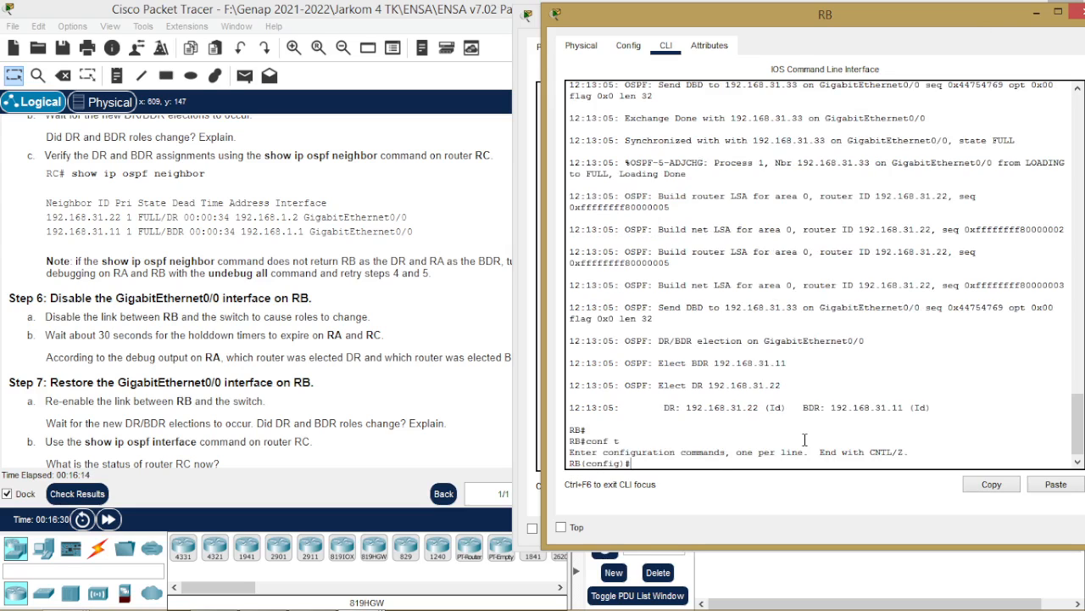
Step: Shut down interface g0/0 on RB and review the resulting OSPF debug output
type("int g0/0")
key("Return")
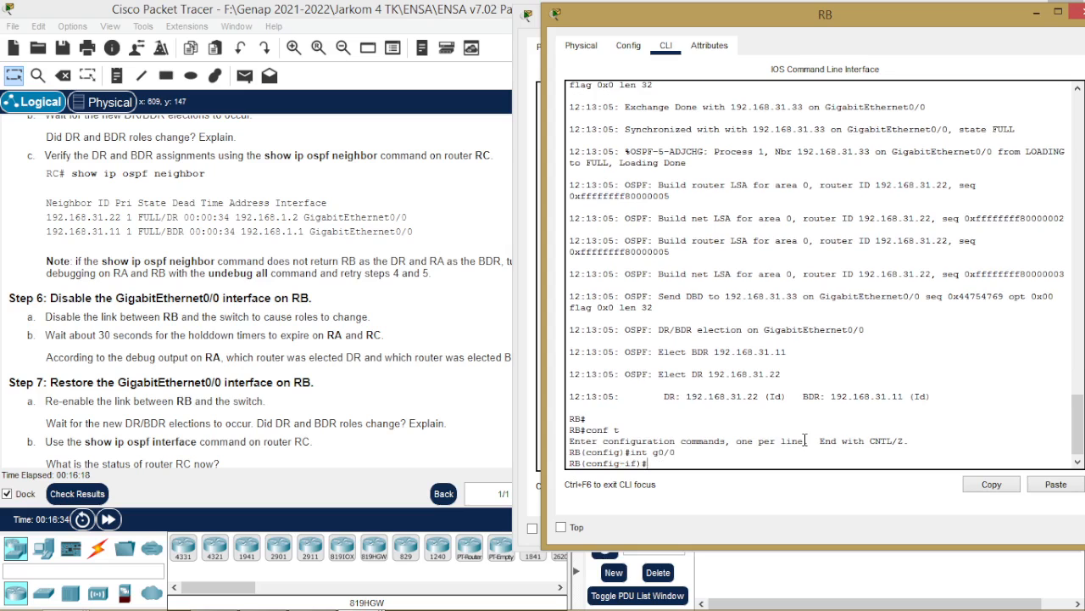
type("shut")
key("Return")
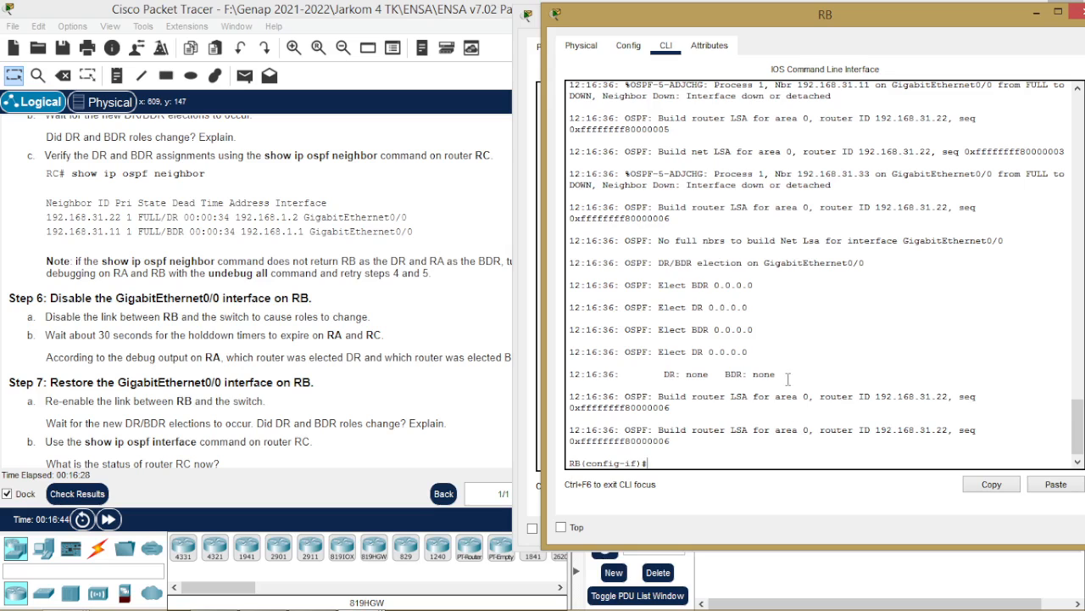
scroll(789, 379, "up", 1)
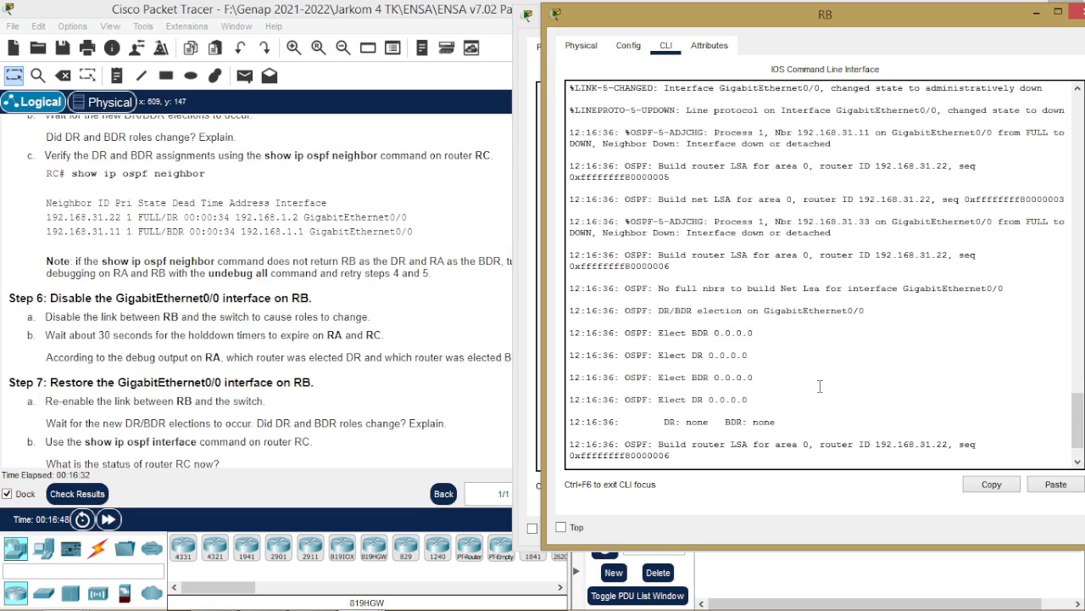
Step: Return to RC and rerun sh ip ospf neighbor while RB's interface is down
left_click(1036, 14)
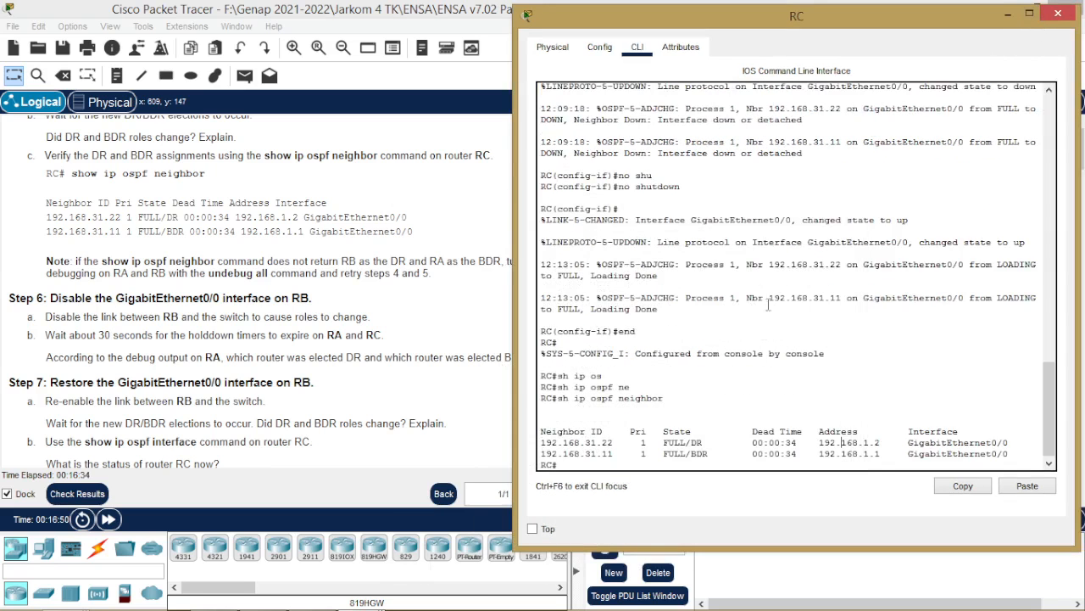
left_click(710, 465)
key("Up")
key("Return")
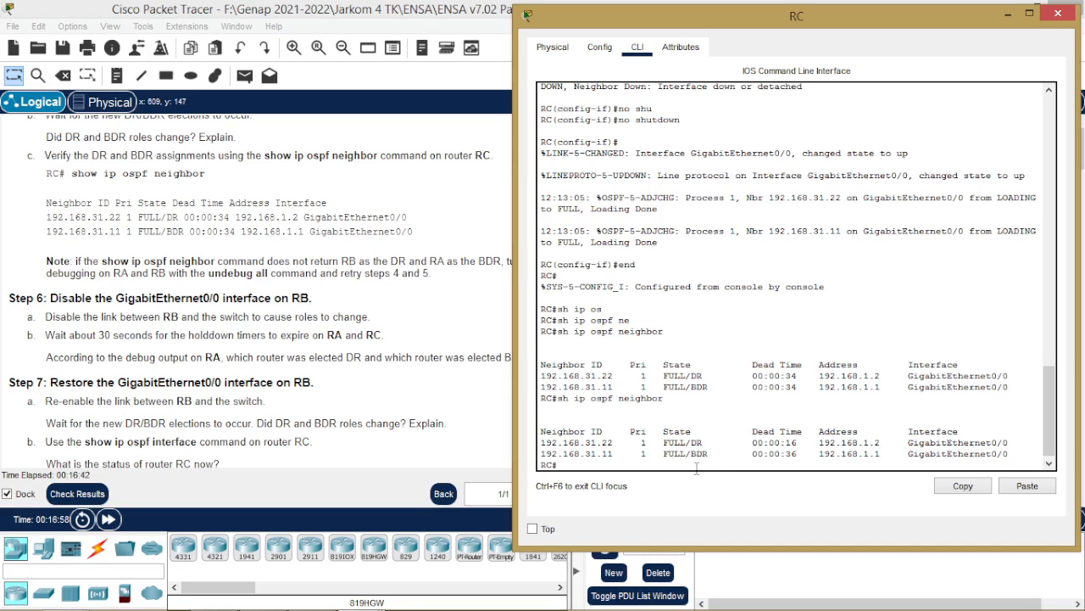
Step: Switch to RA's command line and display its OSPF neighbor table
mouse_move(360, 604)
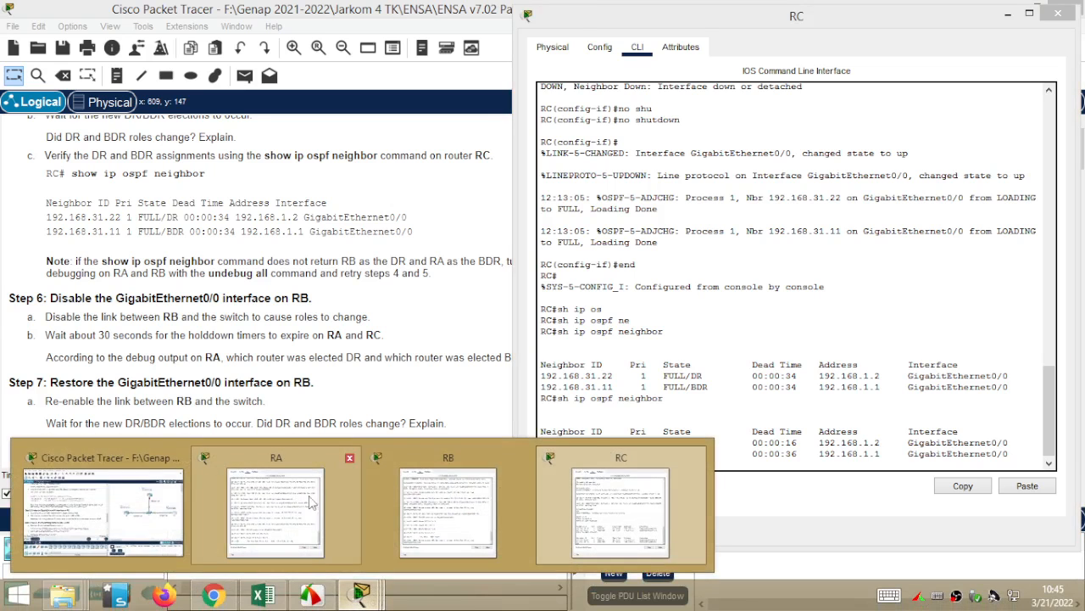
left_click(310, 500)
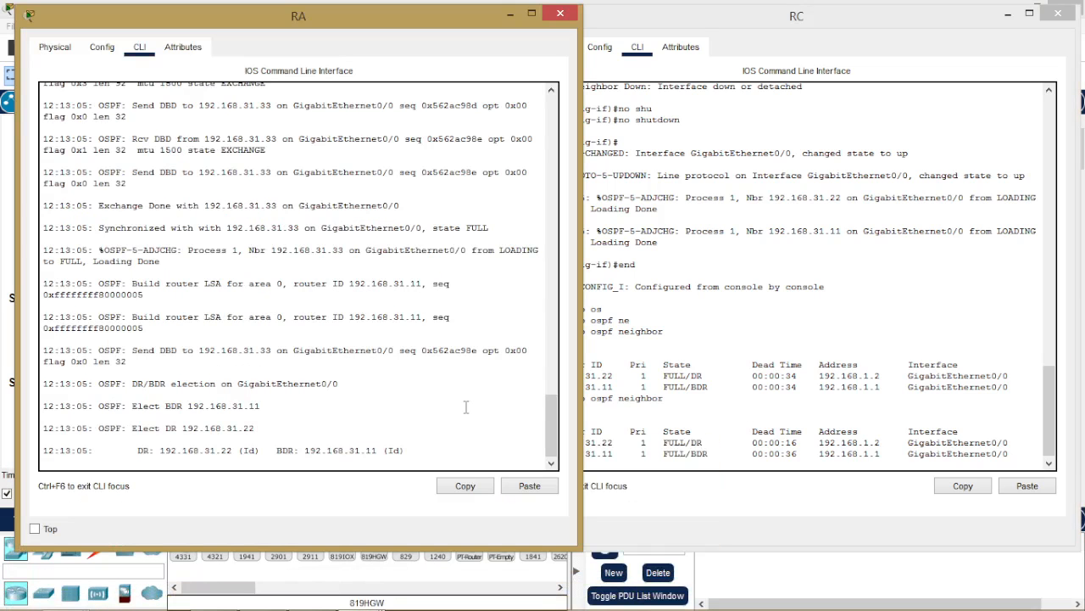
key("Return")
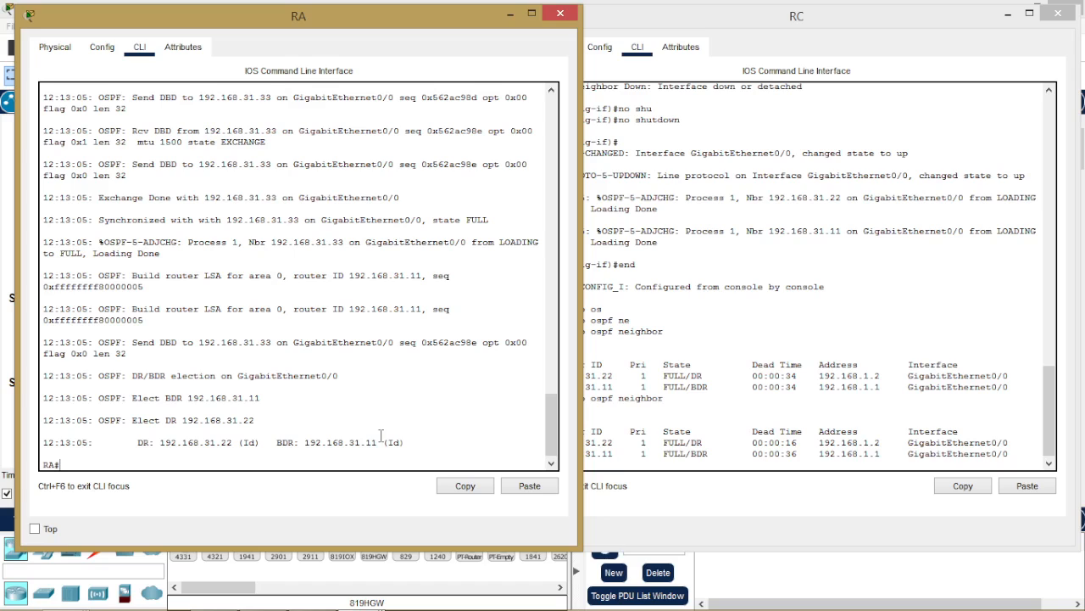
type("debug ip ospf adj")
key("Up")
key("Up")
key("Down")
key("Return")
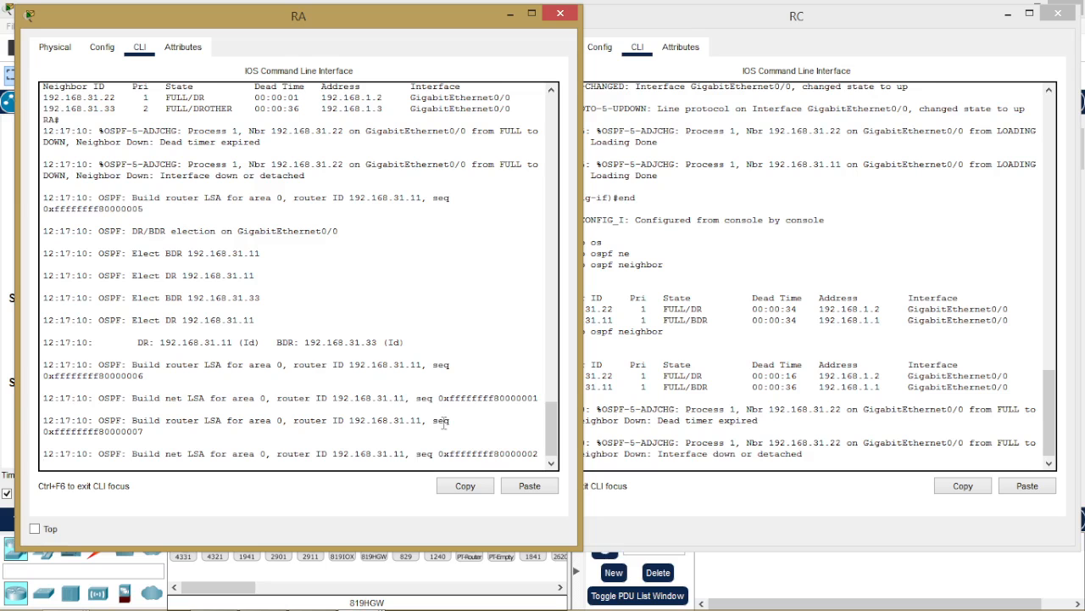
Step: Arrange the RA and RC consoles side by side and rerun sh ip ospf neighbor on RC
left_click_drag(458, 19, 634, 27)
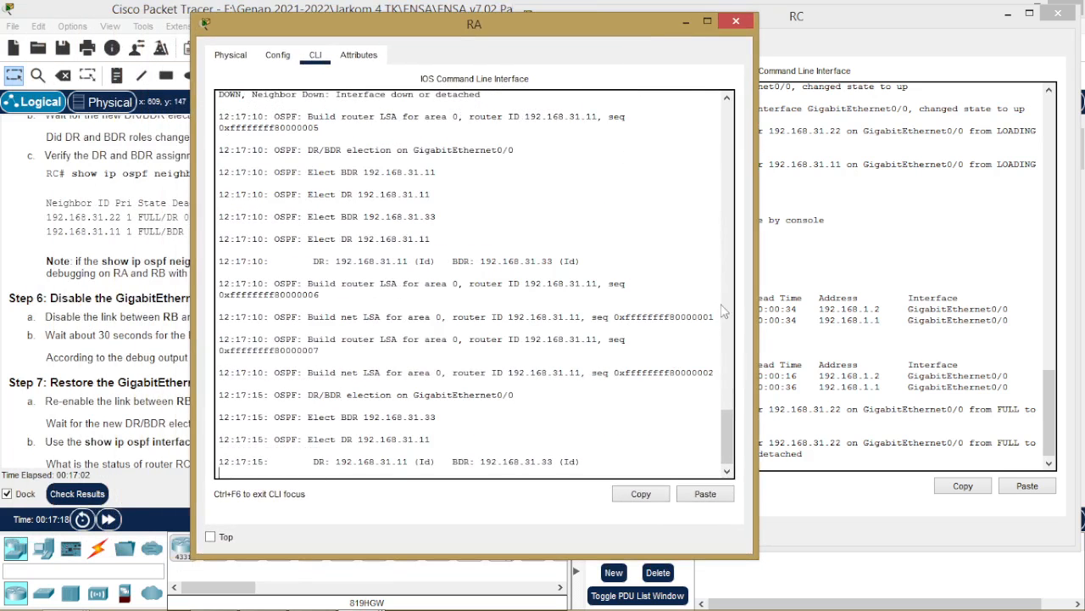
left_click(868, 32)
left_click(409, 37)
left_click_drag(611, 35, 441, 45)
left_click(806, 339)
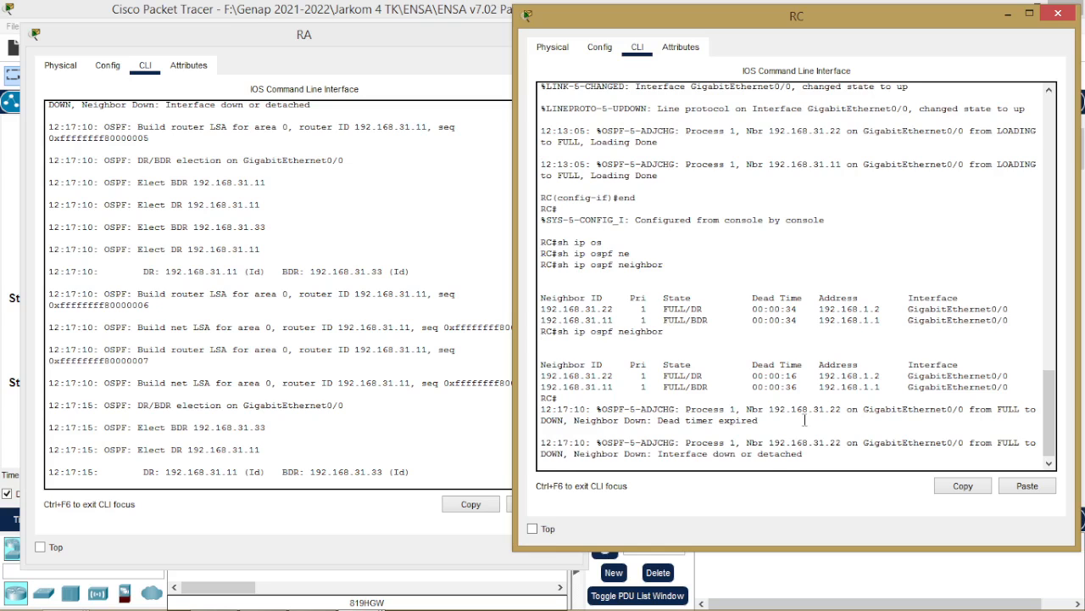
key("Return")
key("Up")
key("Return")
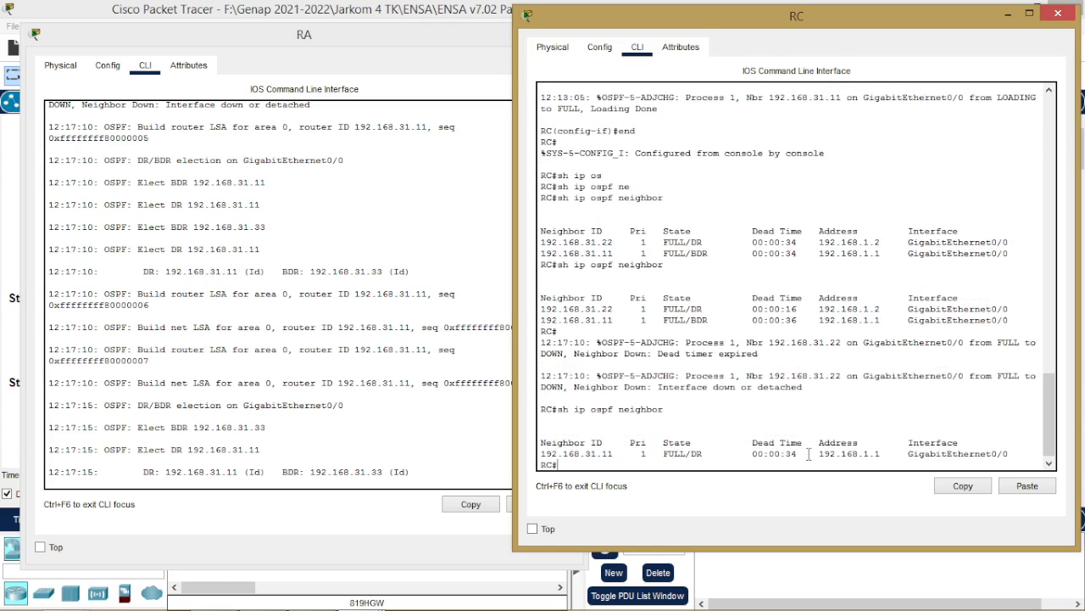
Step: Run sh ip ospf neighbor on RA to compare its new neighbor role with RC's table
left_click_drag(458, 34, 443, 23)
left_click_drag(746, 25, 751, 26)
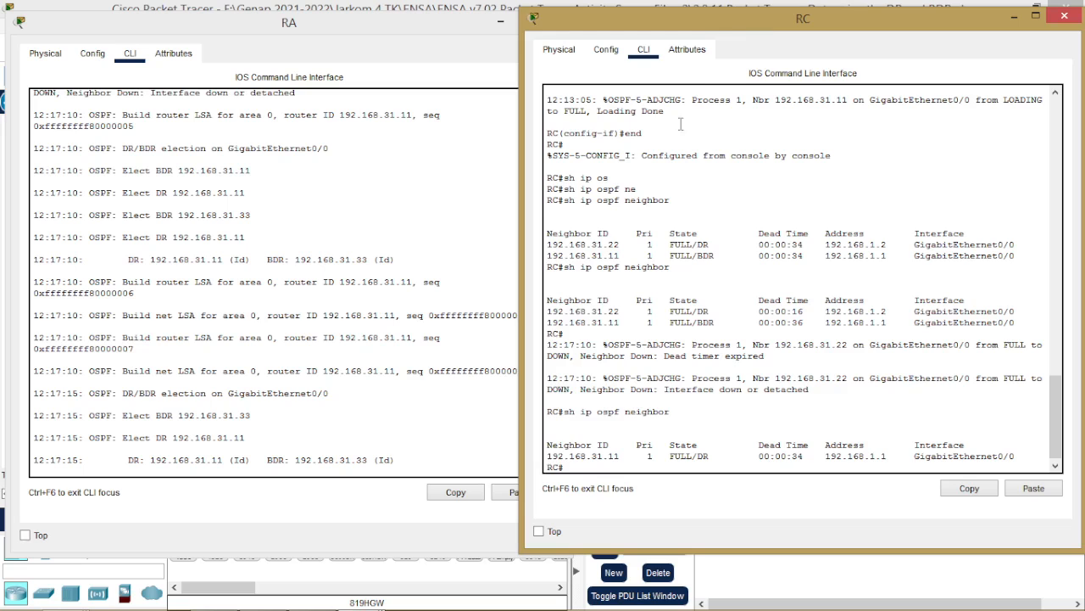
left_click(323, 448)
key("Return")
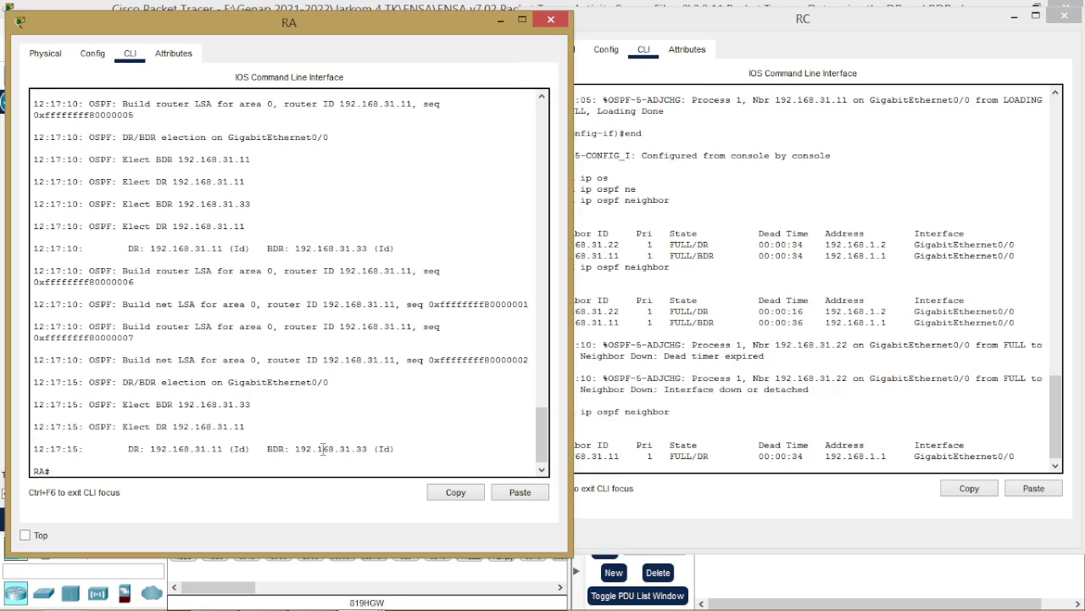
type("sh ip ospf neighbor")
key("Return")
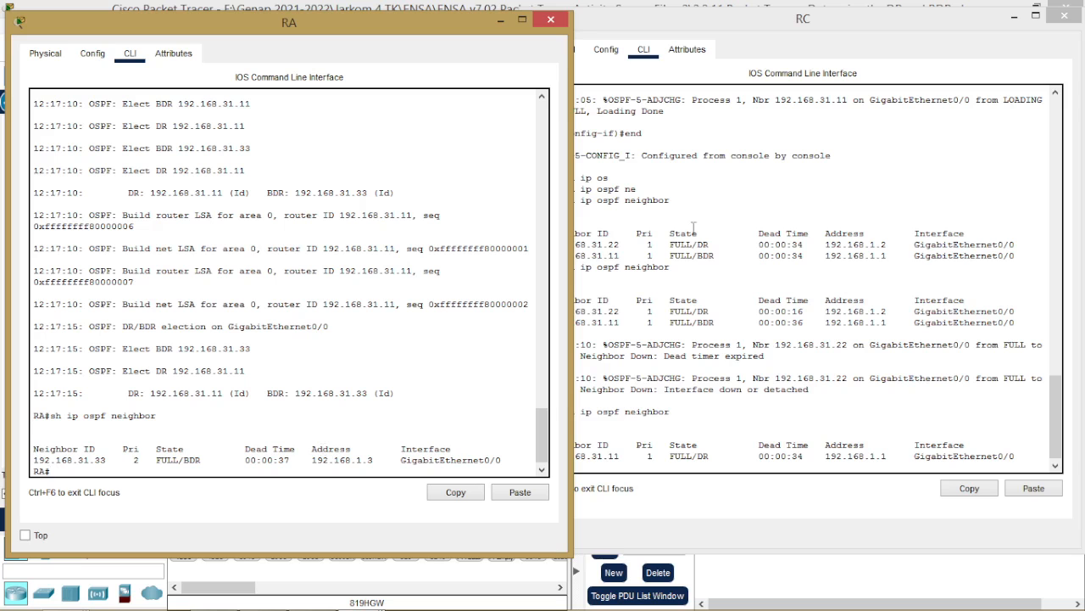
Step: Minimize the RC and RA consoles to view the topology, and reopen RB's command line at the interface configuration prompt
left_click(1014, 19)
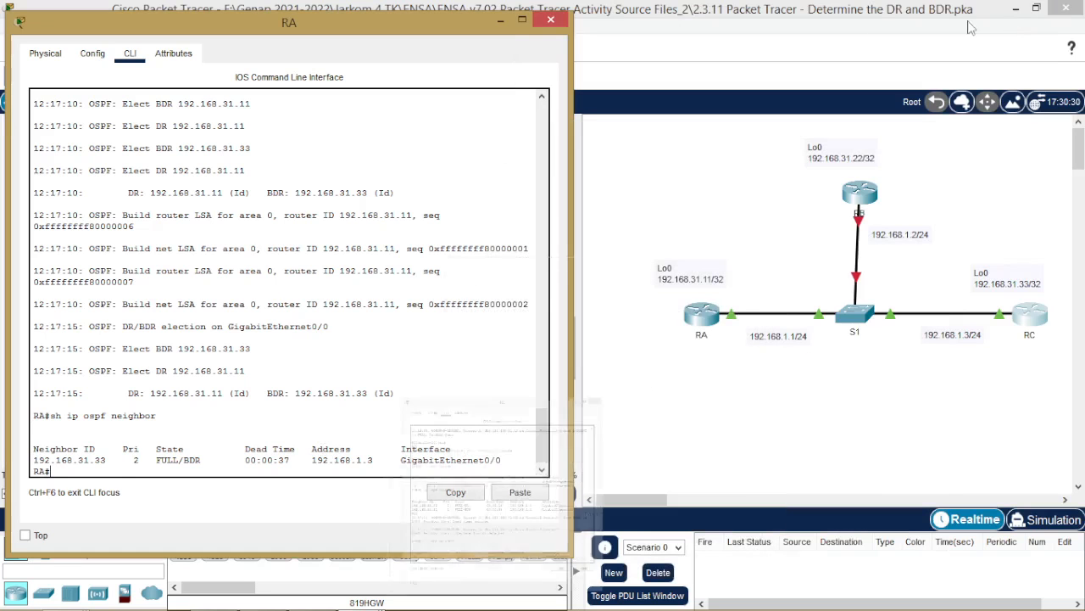
left_click(500, 20)
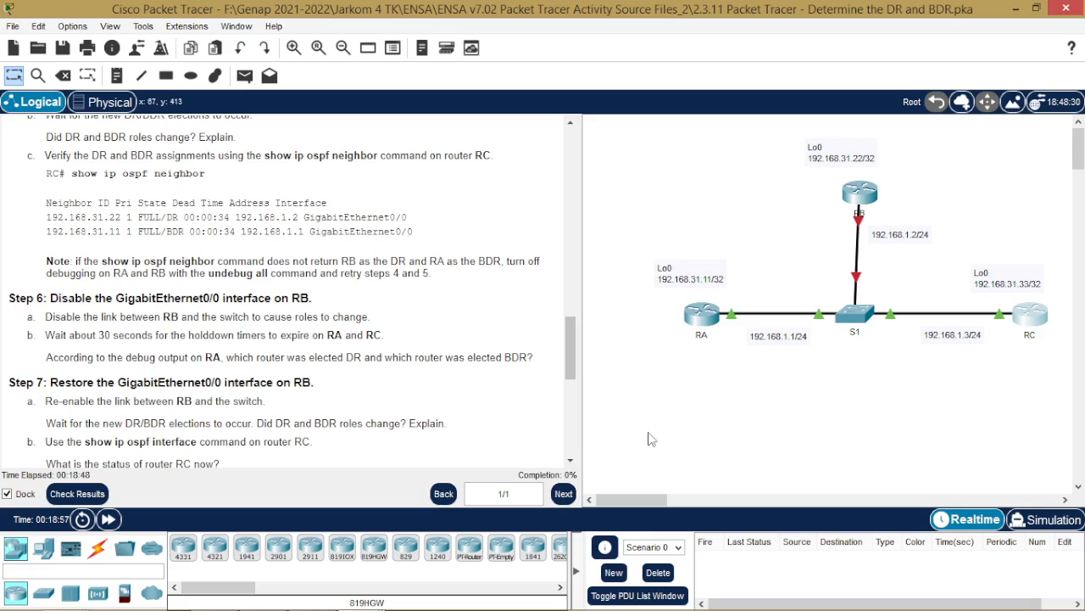
left_click(860, 193)
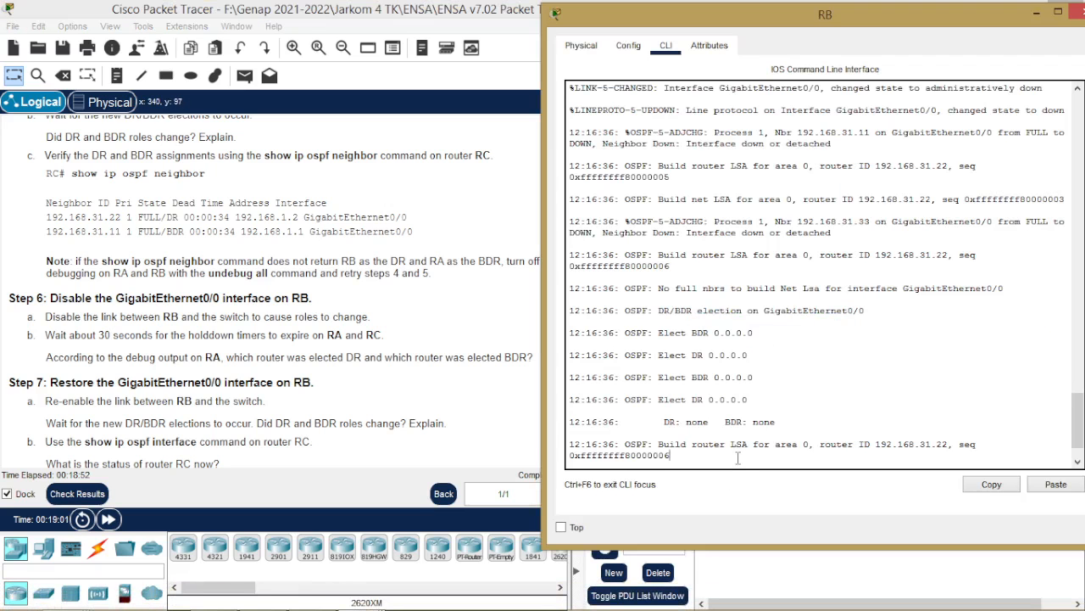
key("Return")
key("Return")
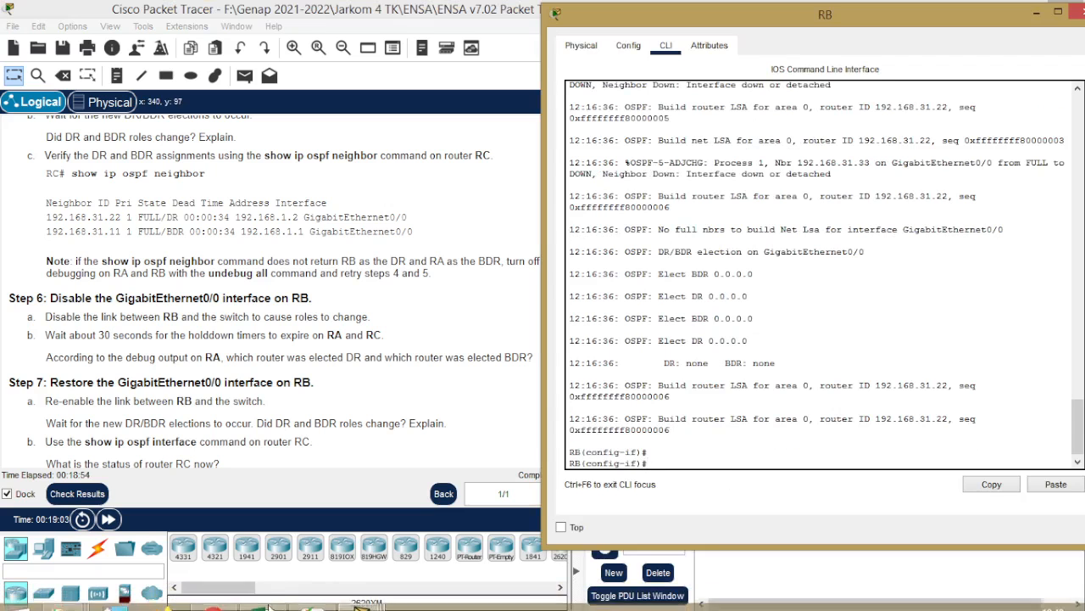
Step: Bring the RC and RA consoles back up side by side to monitor the next DR/BDR election
mouse_move(358, 599)
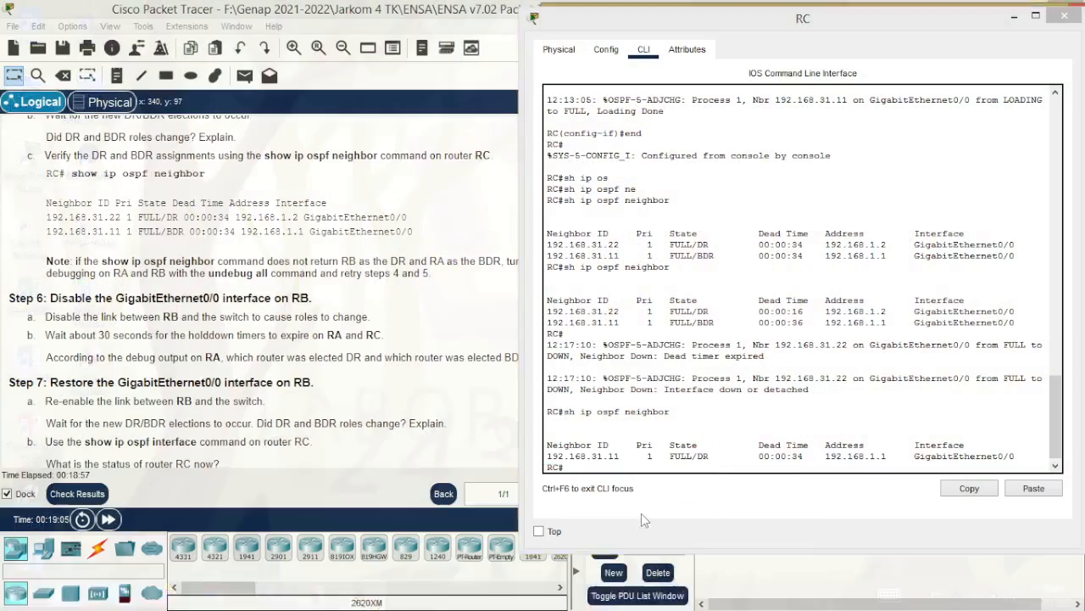
left_click(641, 513)
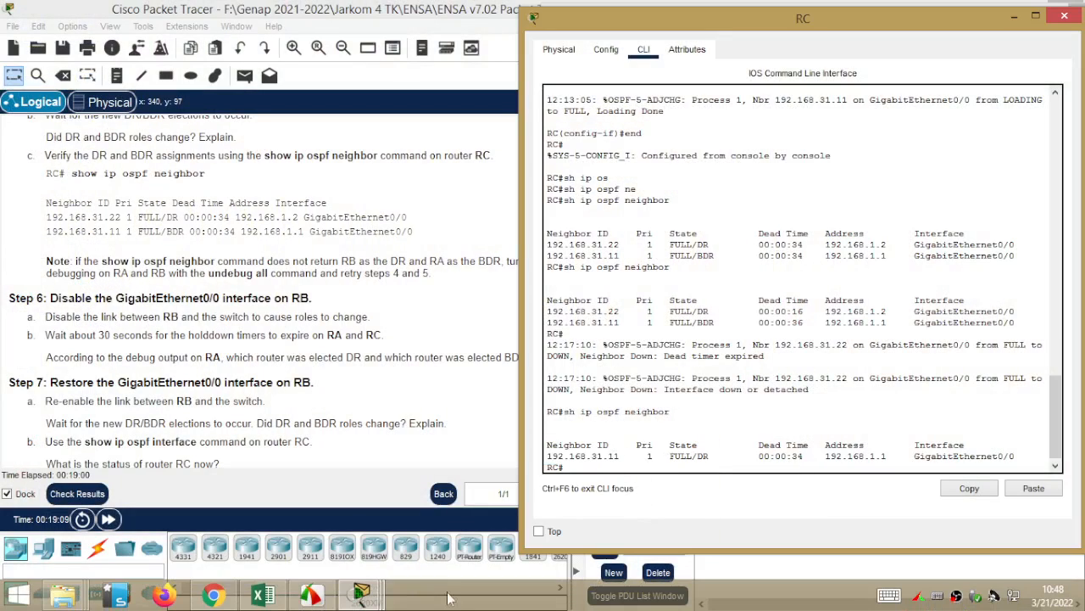
left_click(363, 603)
left_click(275, 509)
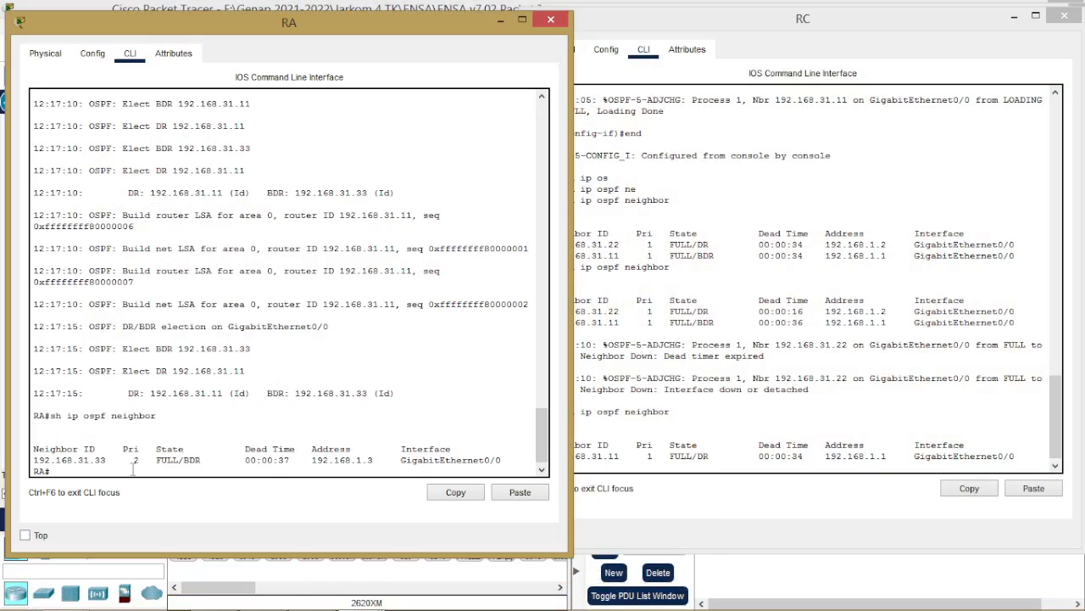
left_click(759, 416)
Step: Re-enable GigabitEthernet0/0 on RB with no shutdown, and return to RC's console
left_click(363, 594)
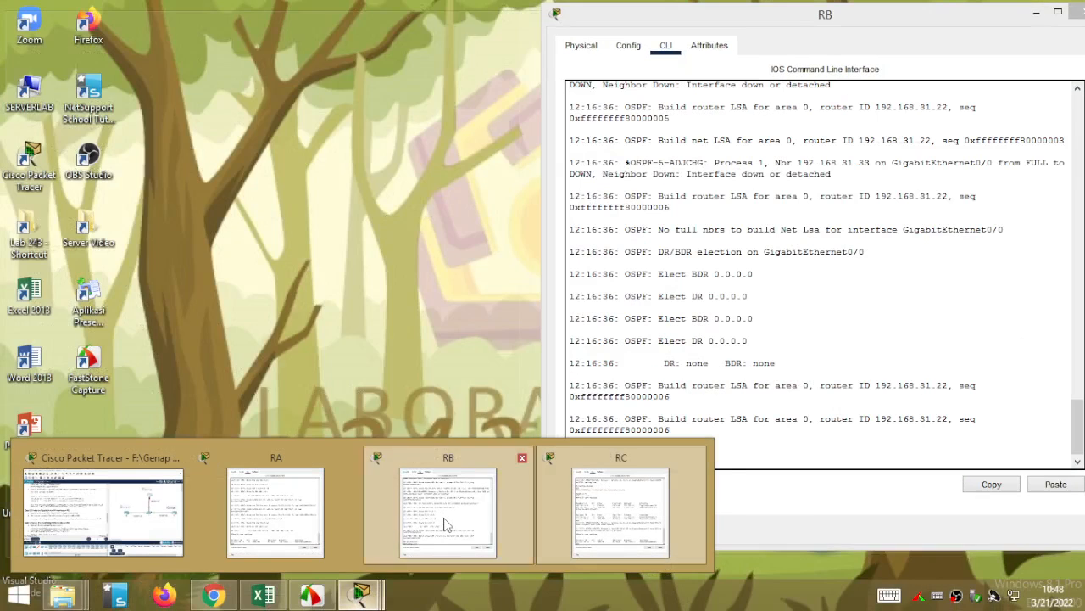
left_click(443, 519)
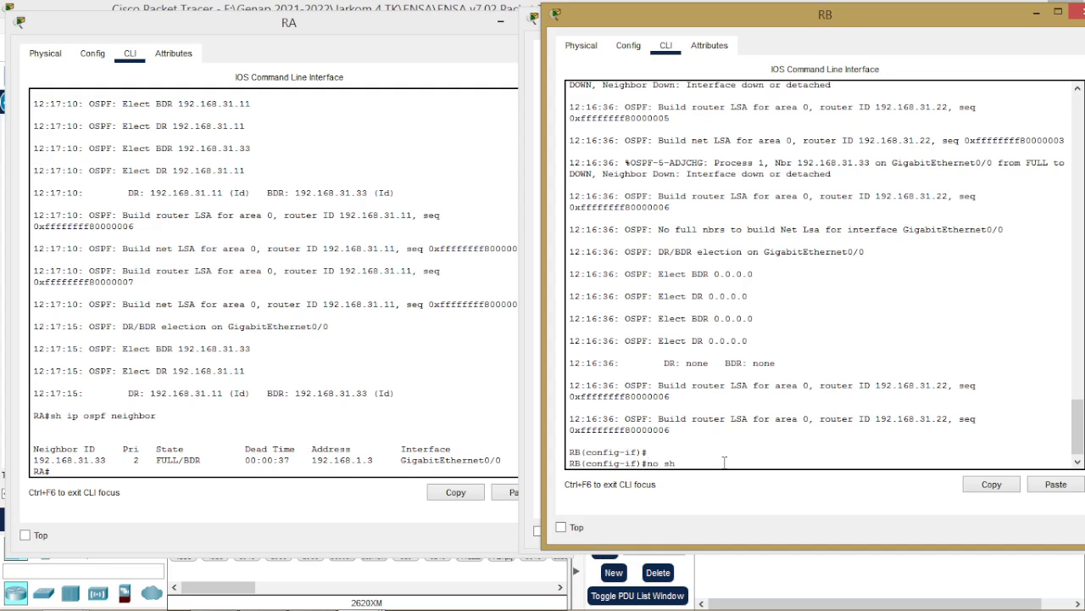
key("Tab")
key("Return")
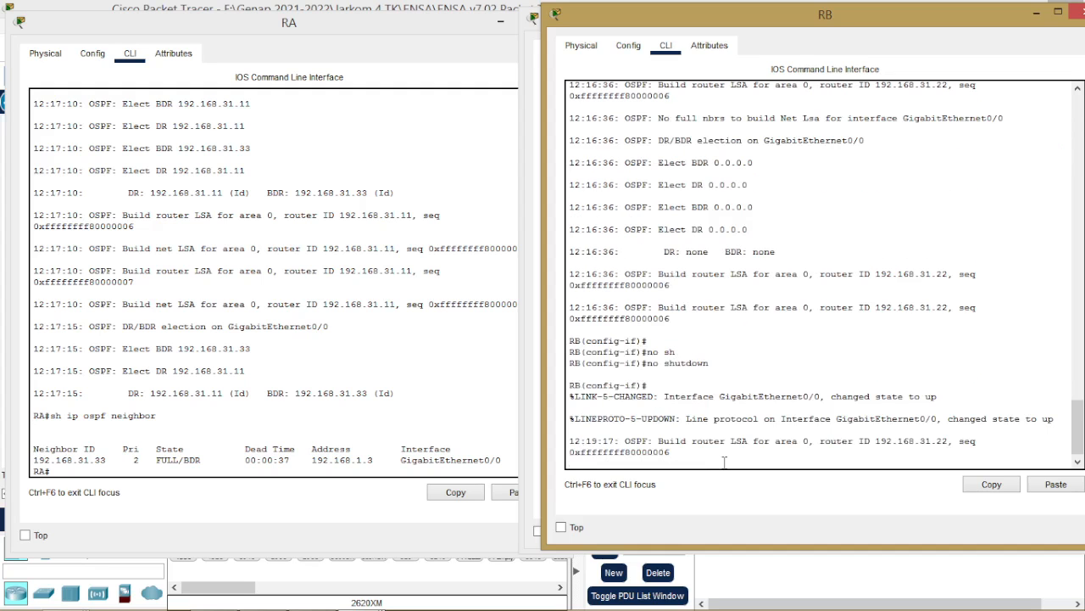
key("Return")
left_click_drag(1009, 14, 581, 123)
left_click(598, 115)
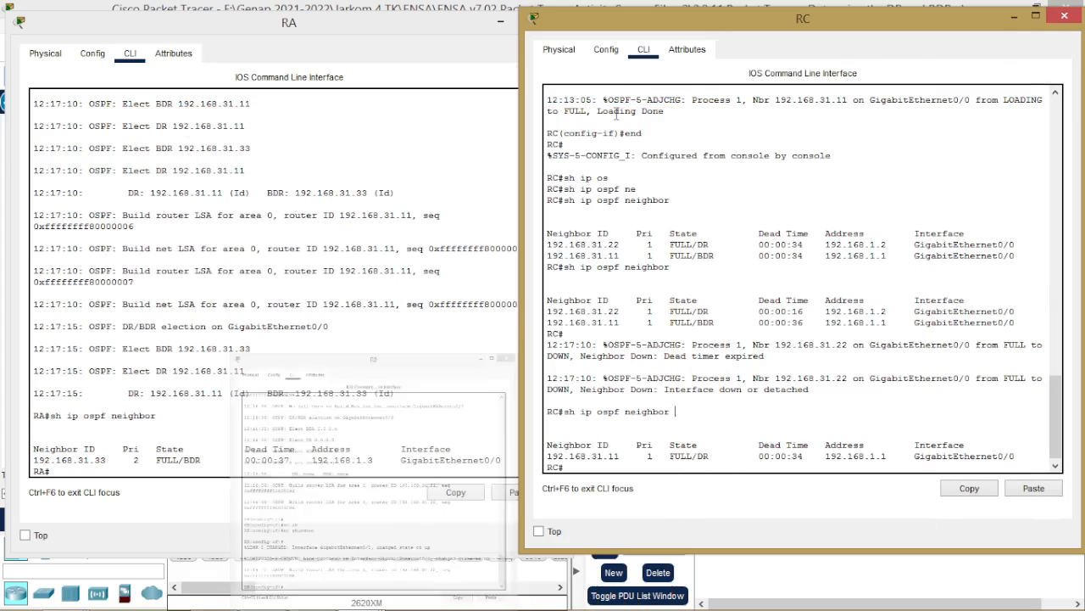
Step: Bring the main workspace to the front to check the link between RB and S1 in the topology
left_click(1001, 17)
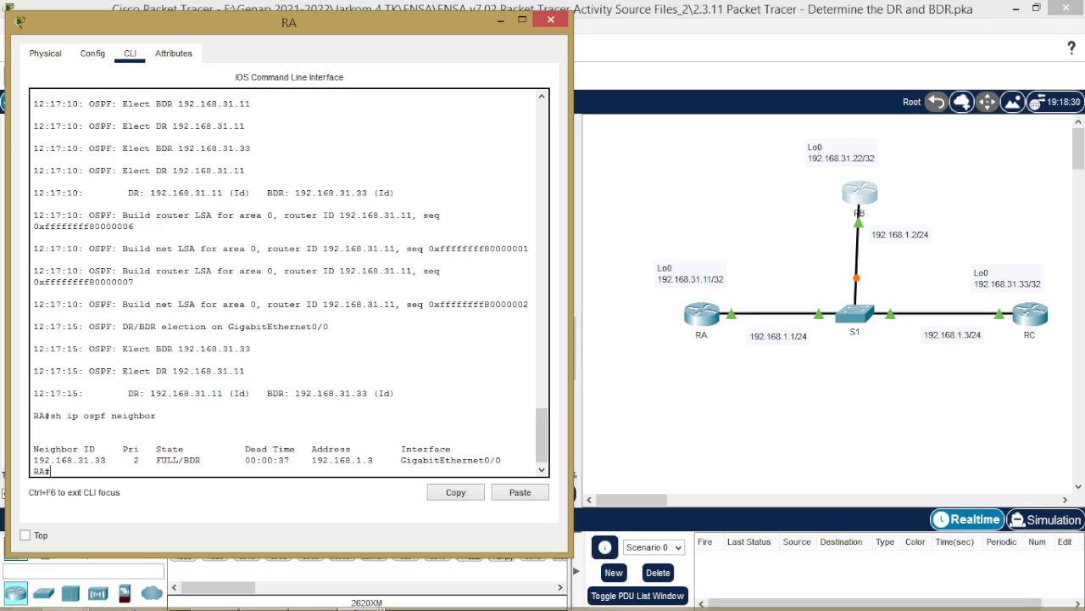
mouse_move(359, 587)
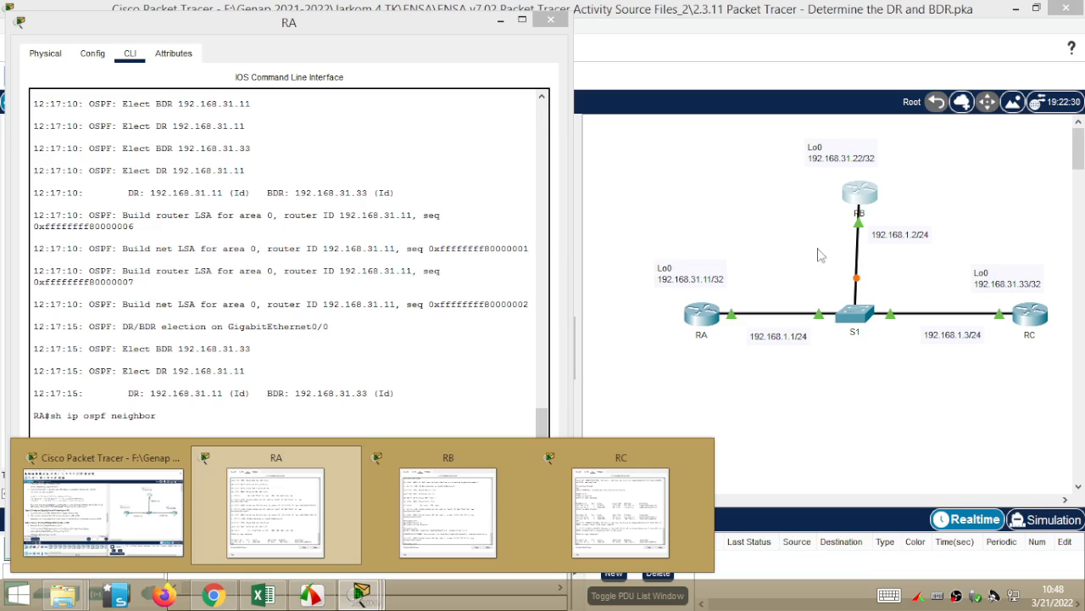
left_click(638, 516)
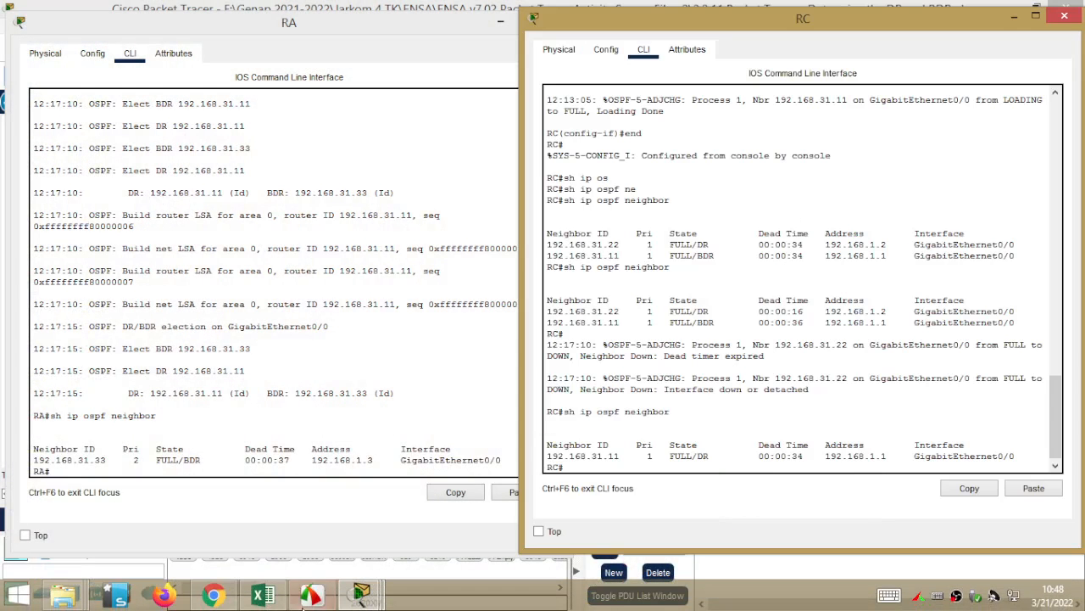
mouse_move(362, 592)
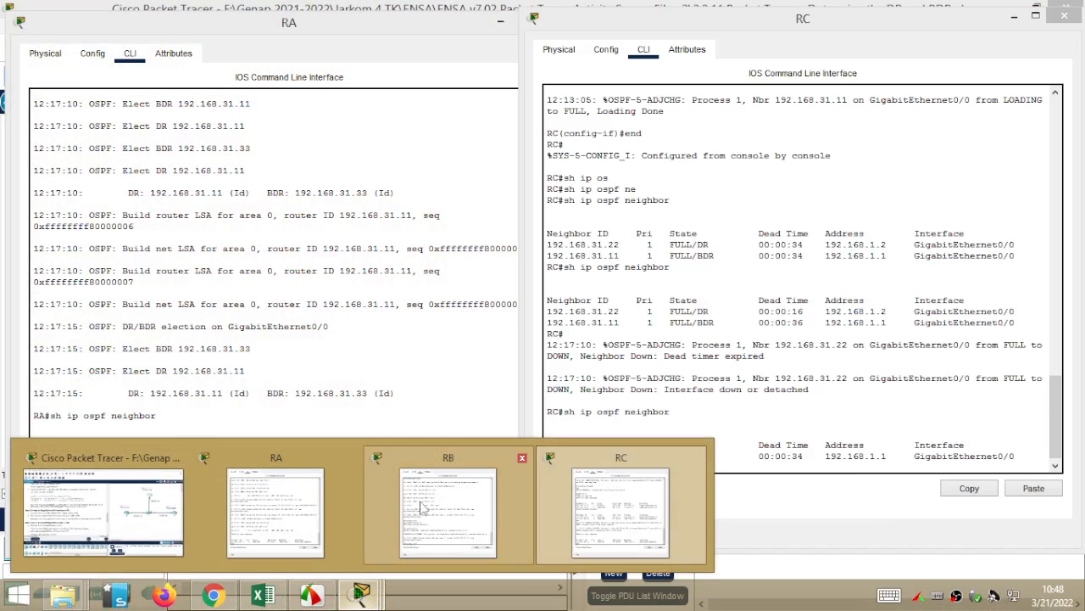
left_click(101, 513)
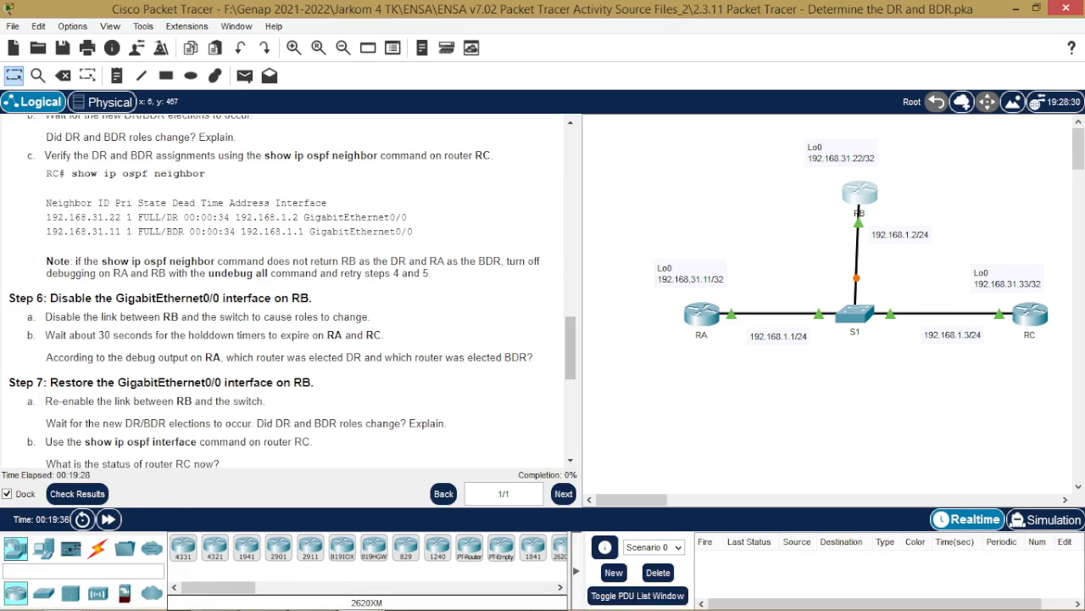
Step: Bring the RA, RB and RC consoles back up over the workspace to monitor the election
mouse_move(362, 592)
left_click(310, 503)
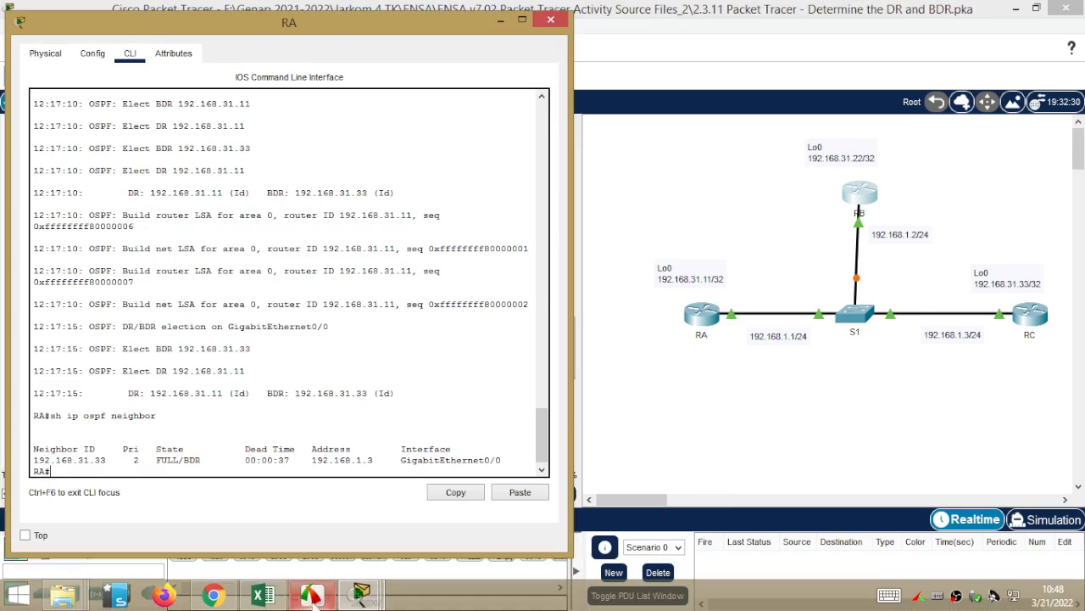
mouse_move(362, 592)
left_click(444, 527)
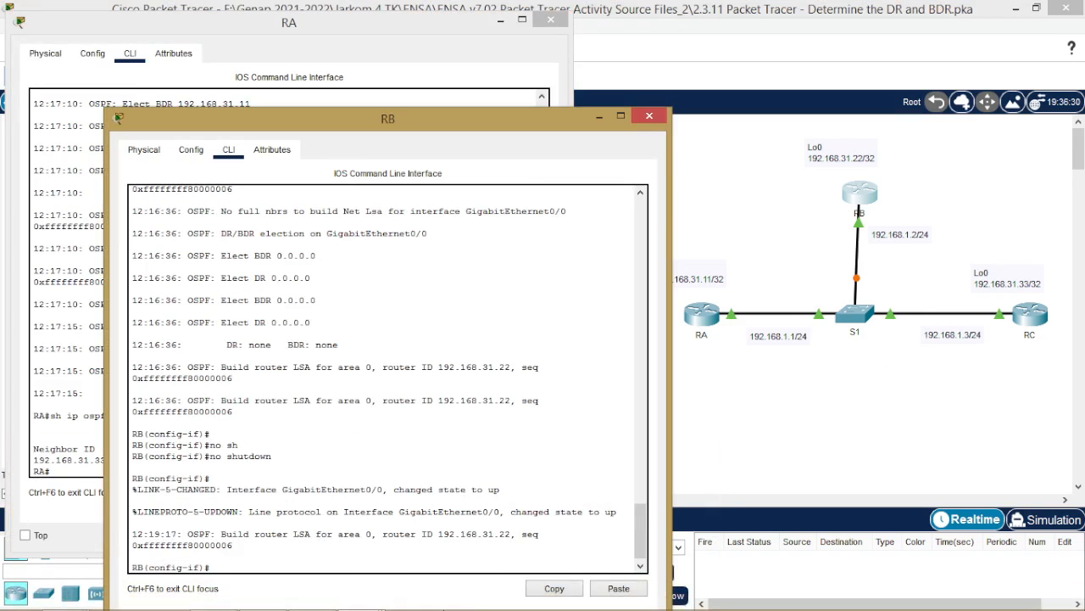
mouse_move(362, 592)
left_click(613, 517)
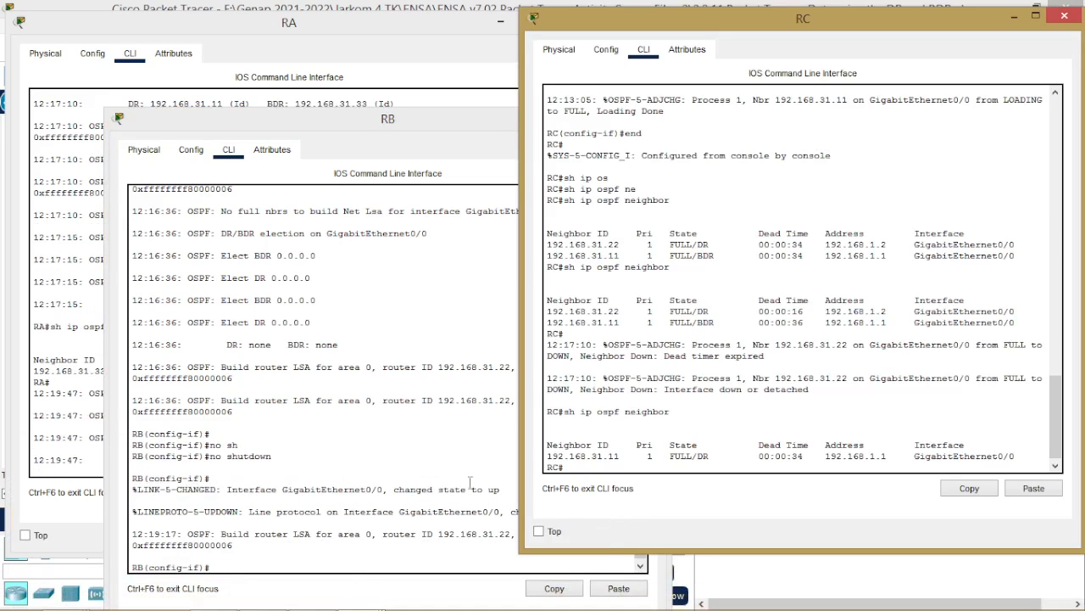
Step: Examine the OSPF election and adjacency debug output on RA and RB, repositioning RB's console between the other two
left_click(70, 385)
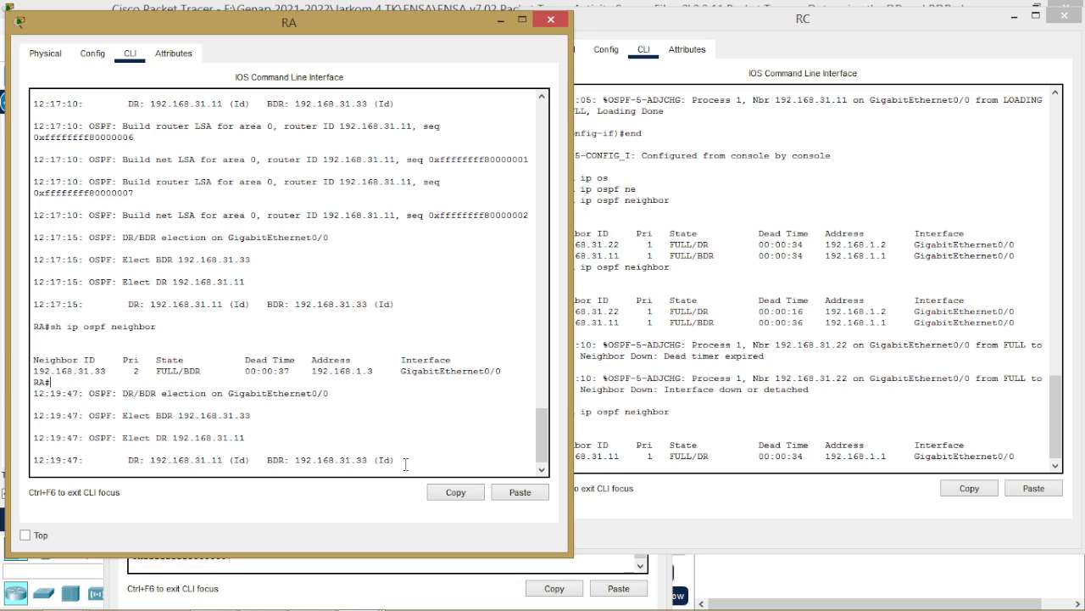
left_click(419, 582)
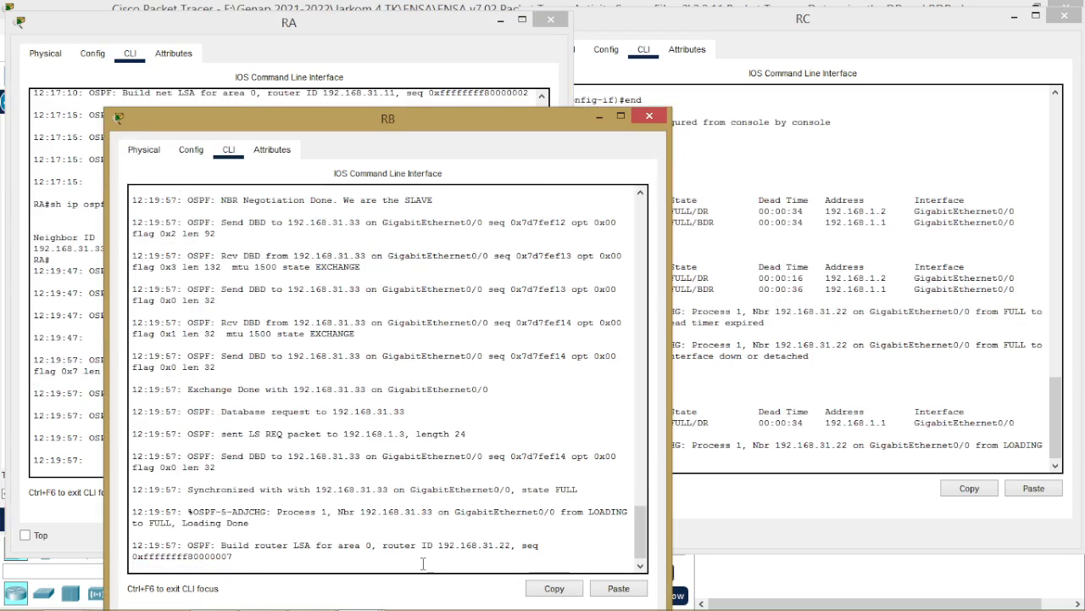
left_click_drag(509, 119, 553, 93)
Step: Run sh ip ospf neighbor on RC to recheck the neighbor roles with RB's link restored
left_click(830, 424)
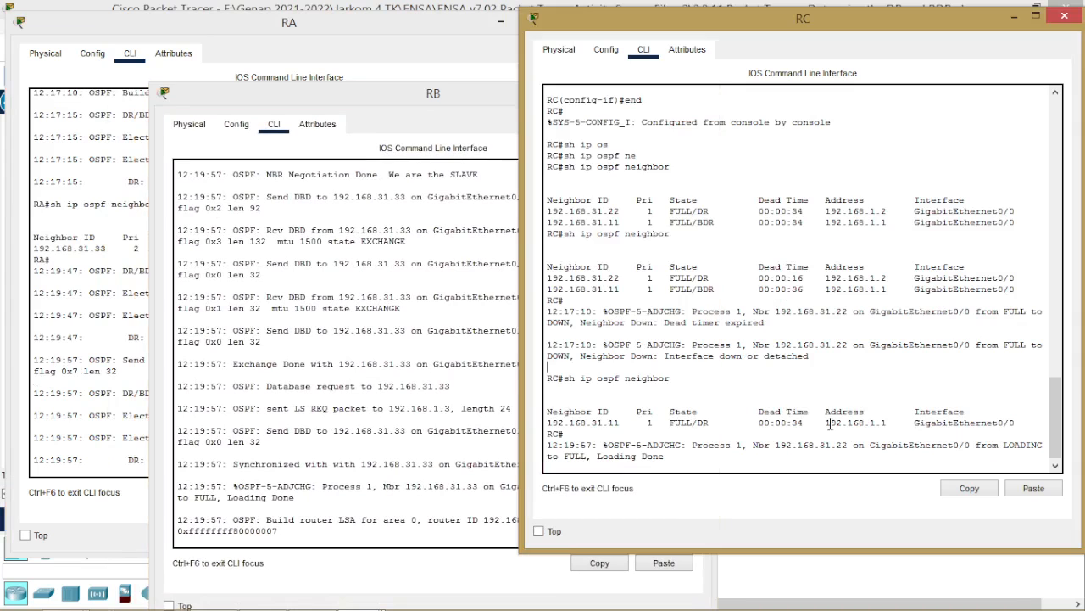
key("Return")
key("Up")
key("Return")
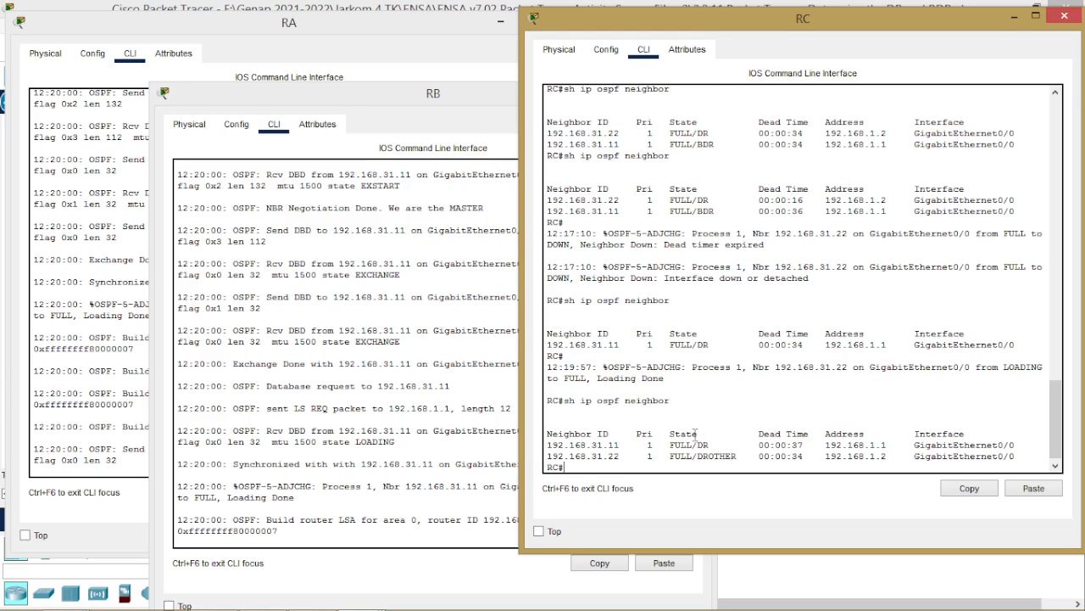
Step: Leave interface configuration mode on RB with end and run sh ip ospf neighbor there
left_click(491, 506)
key("Return")
type("no shutdown")
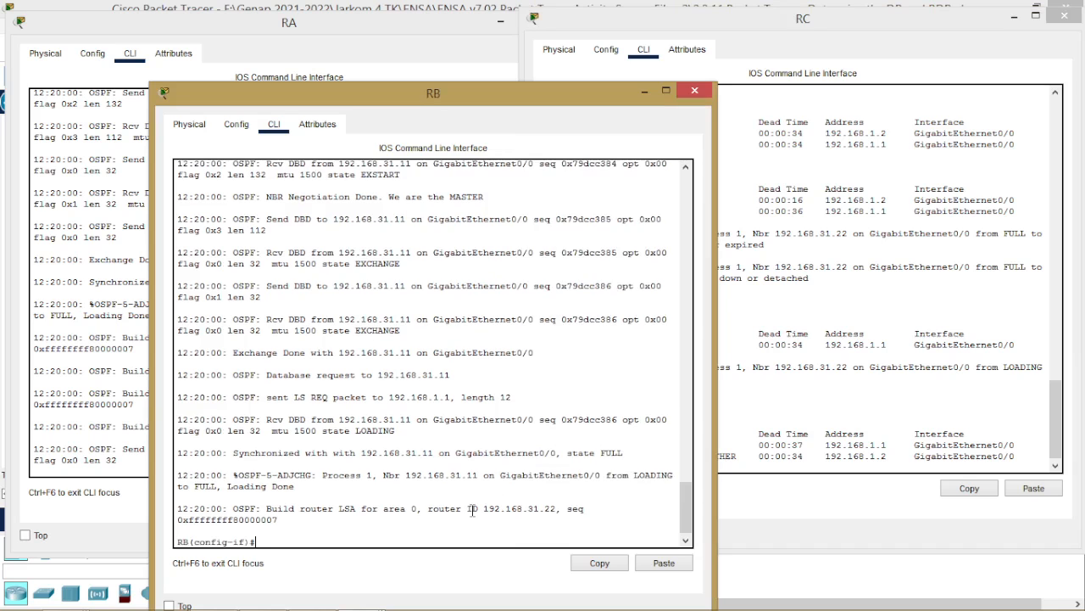
key("BackSpace")
key("BackSpace")
key("BackSpace")
key("BackSpace")
key("BackSpace")
key("BackSpace")
key("BackSpace")
key("BackSpace")
key("BackSpace")
key("BackSpace")
key("BackSpace")
key("BackSpace")
type("end")
key("Return")
type("sh ip ospf neighbor")
key("Return")
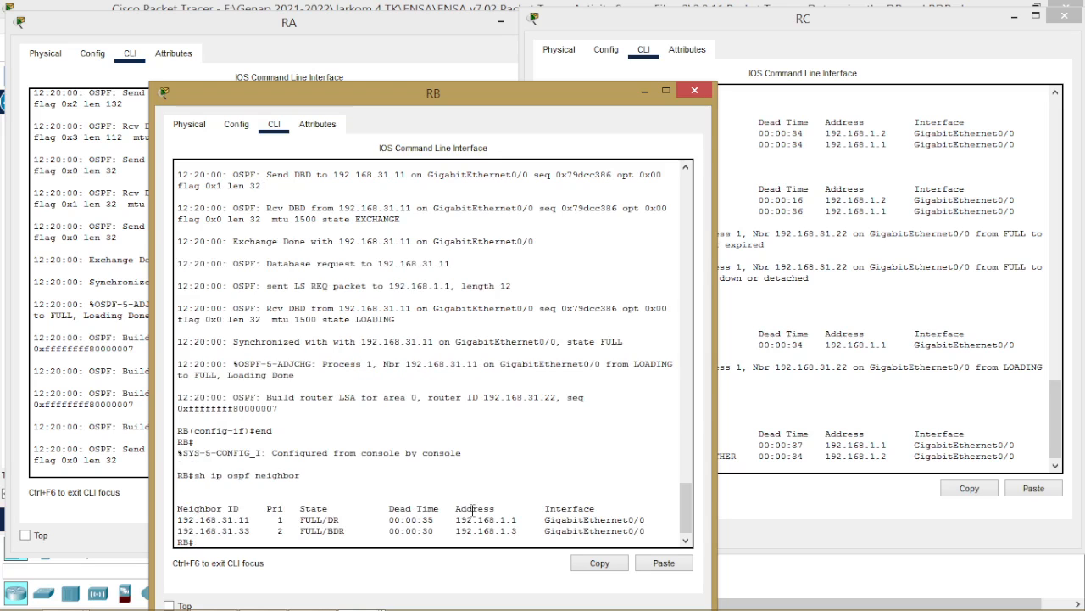
Step: Run sh ip ospf neighbor on RA and check the role listed for RB's router ID 192.168.31.22
left_click_drag(565, 103, 640, 68)
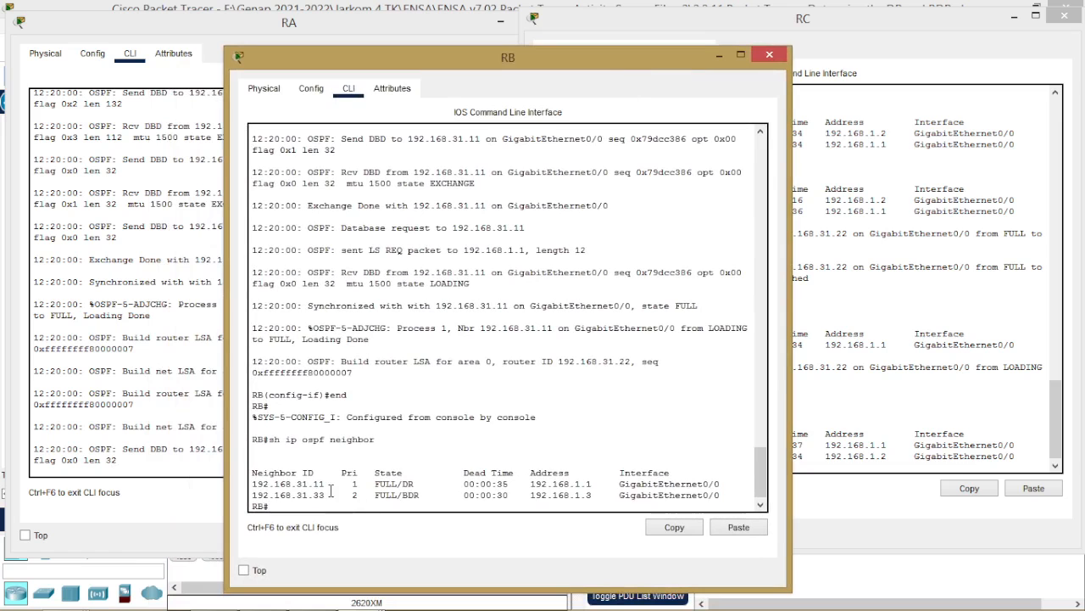
left_click(187, 466)
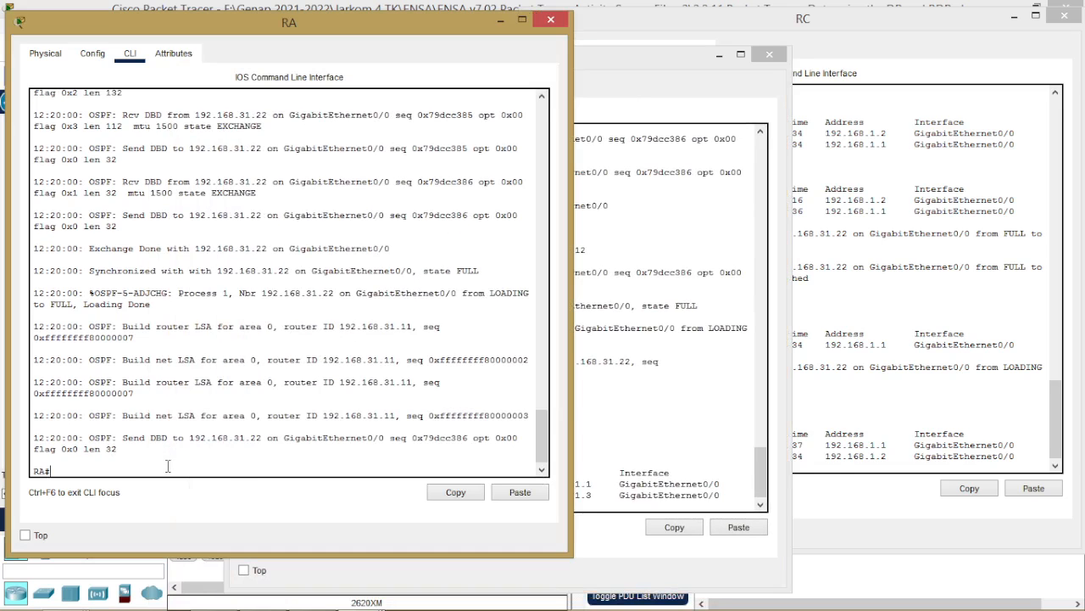
type("sh ip ospf neighbor")
key("Return")
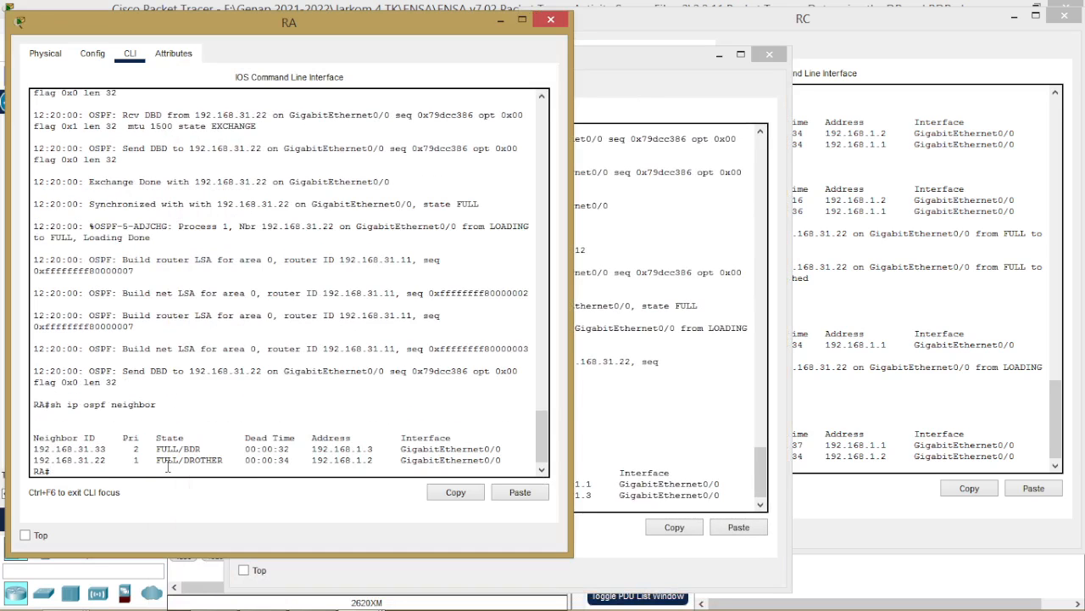
double_click(99, 459)
Step: Minimize the RA, RB and RC consoles and read Steps 7 and 8 of the activity instructions
left_click(501, 20)
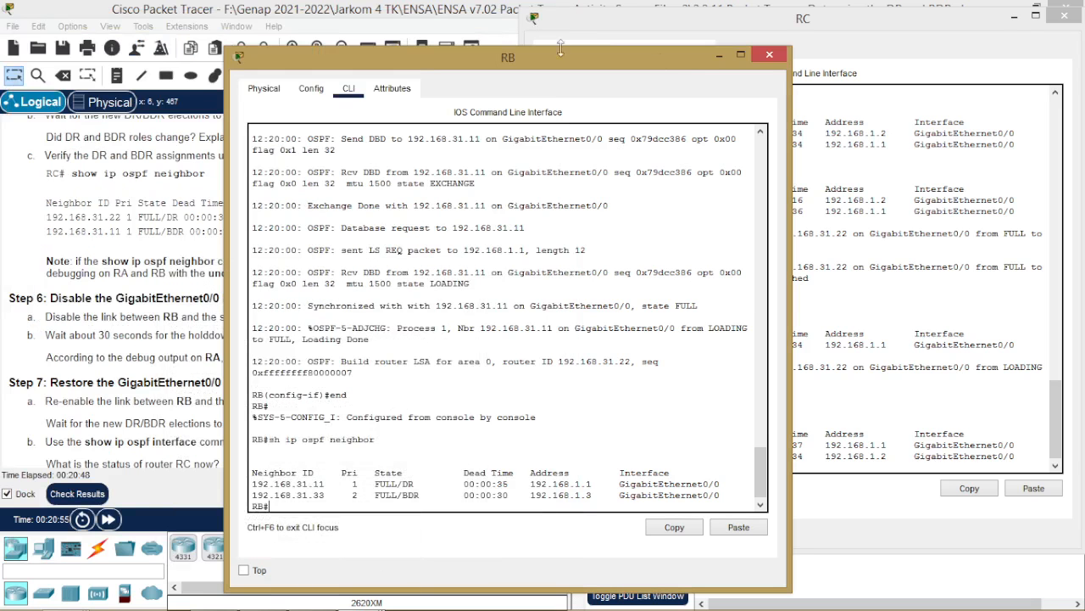
left_click(702, 55)
left_click(1014, 17)
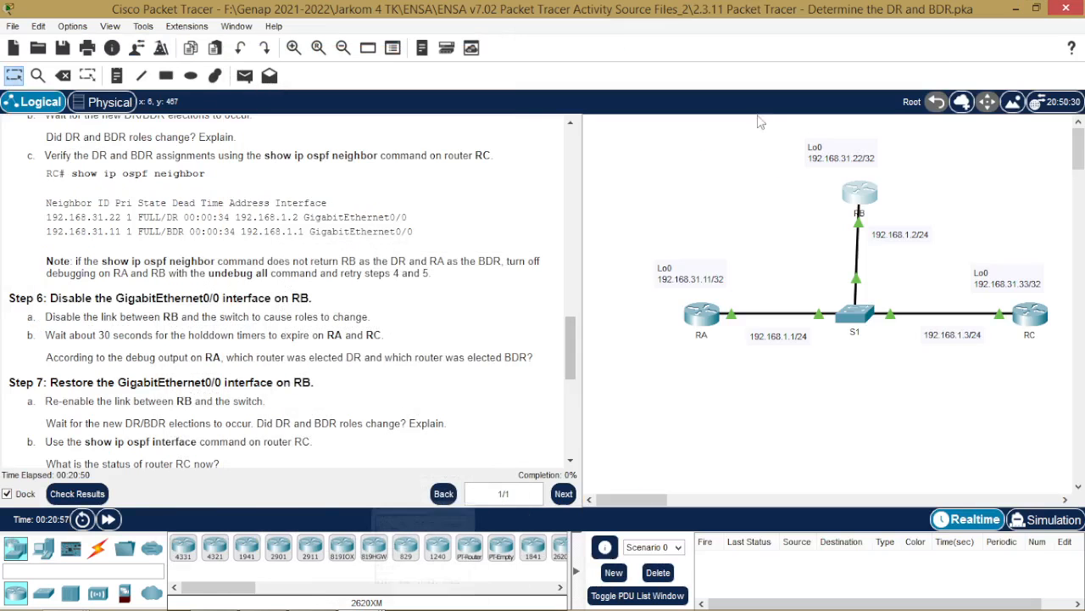
scroll(315, 403, "down", 3)
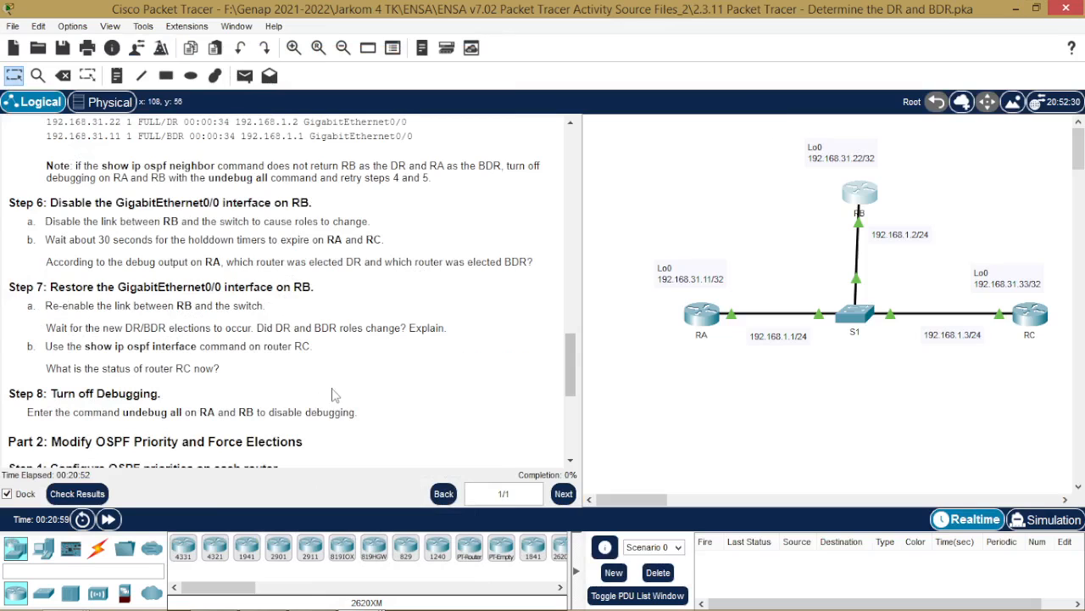
scroll(334, 390, "down", 1)
scroll(333, 390, "down", 1)
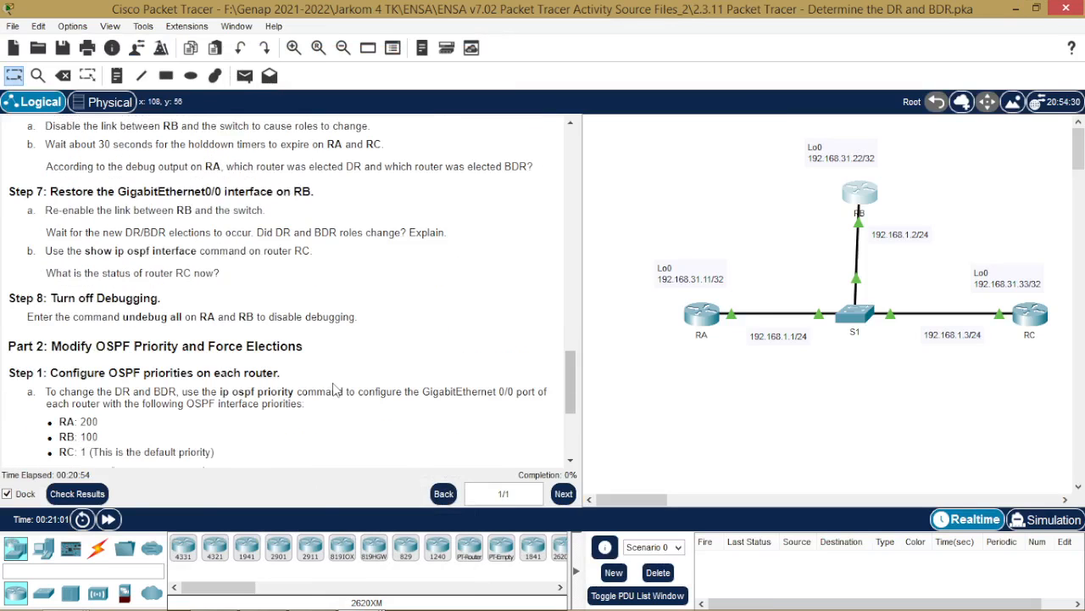
scroll(333, 390, "up", 1)
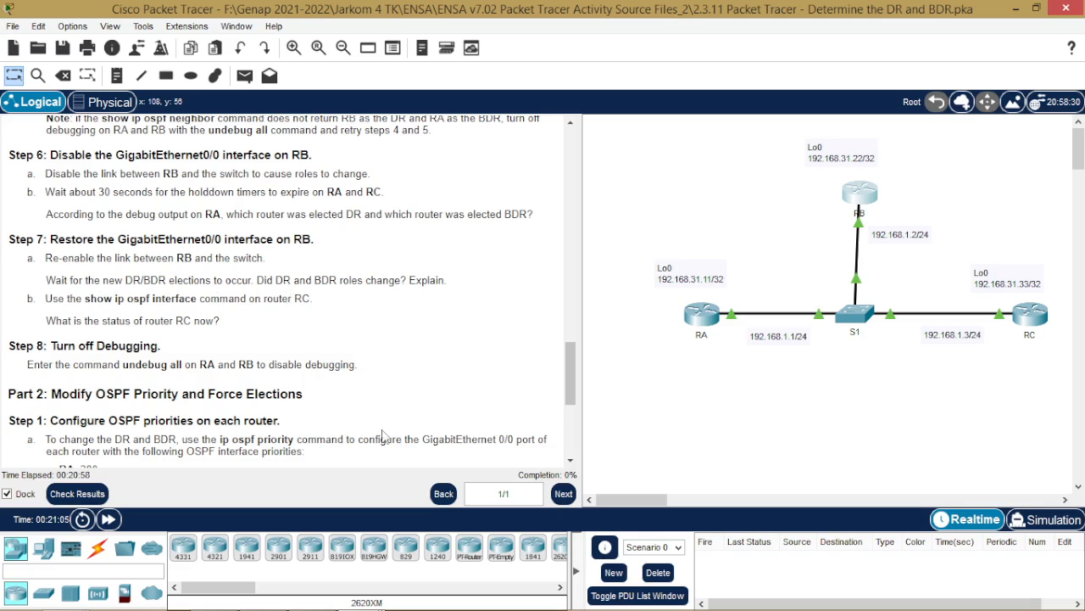
Step: Compare RC's neighbor table with the Step 7 questions about role changes and RC's status
mouse_move(363, 595)
left_click(620, 513)
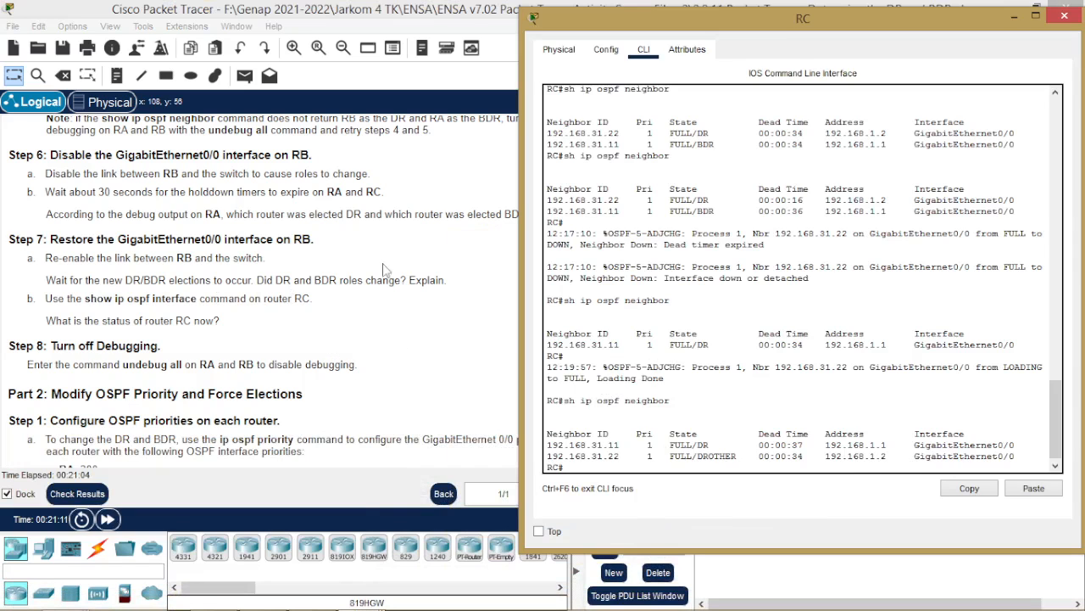
left_click_drag(51, 240, 398, 296)
left_click(394, 307)
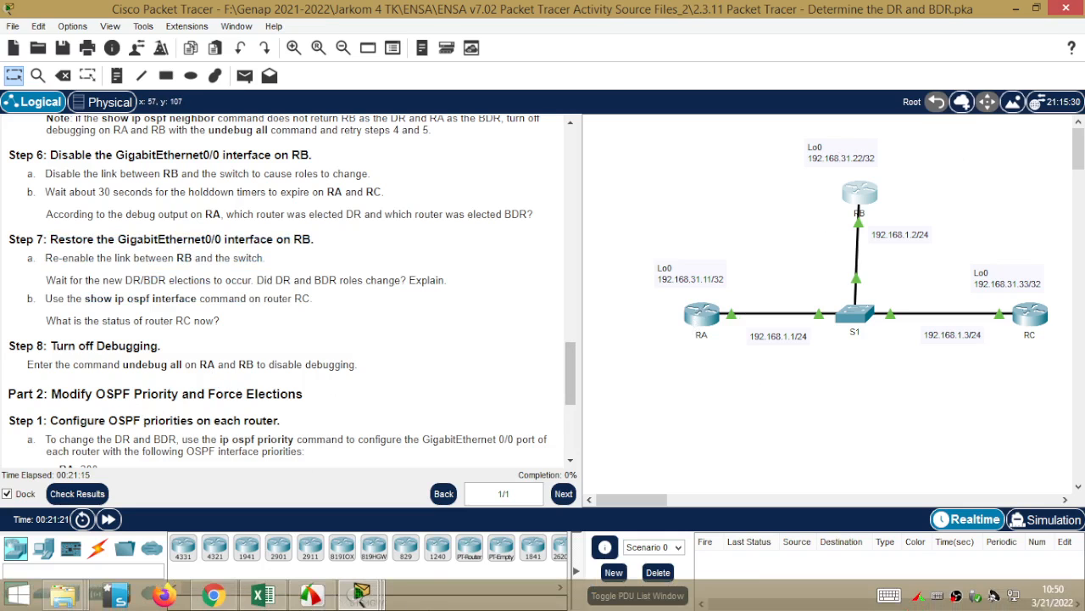
Step: Turn off all debugging on RA with undebug all, moving its console clear of the instructions
left_click(361, 594)
left_click(310, 506)
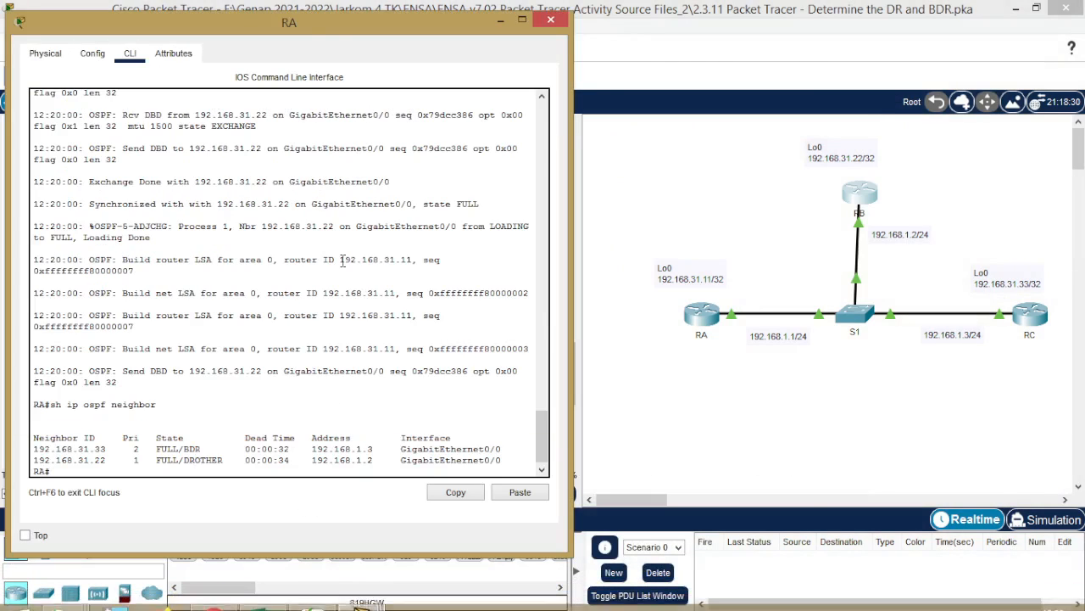
left_click_drag(322, 22, 605, 57)
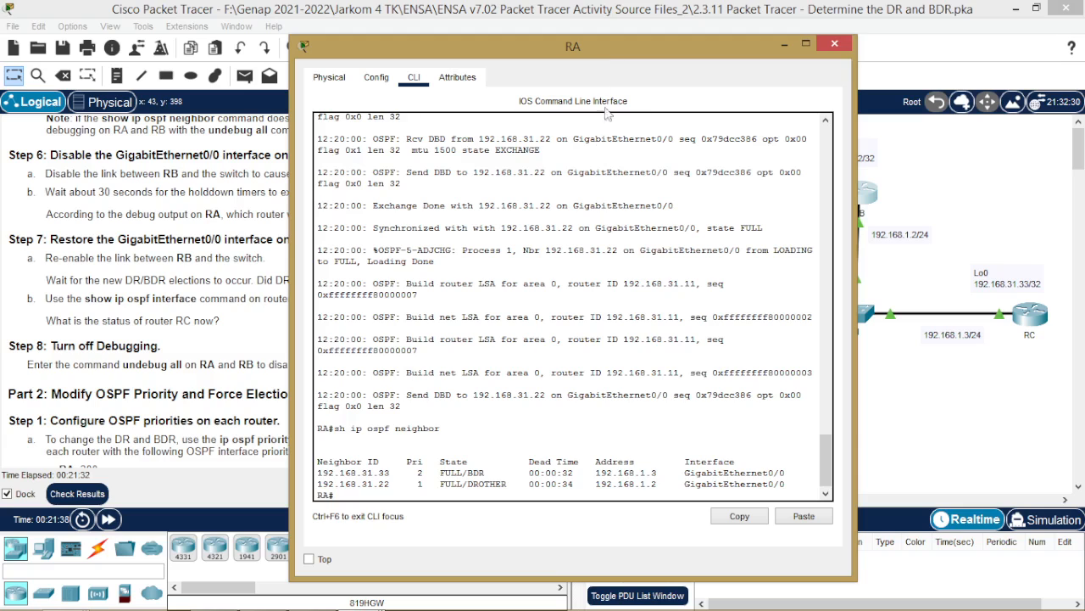
type("unde")
key("Tab")
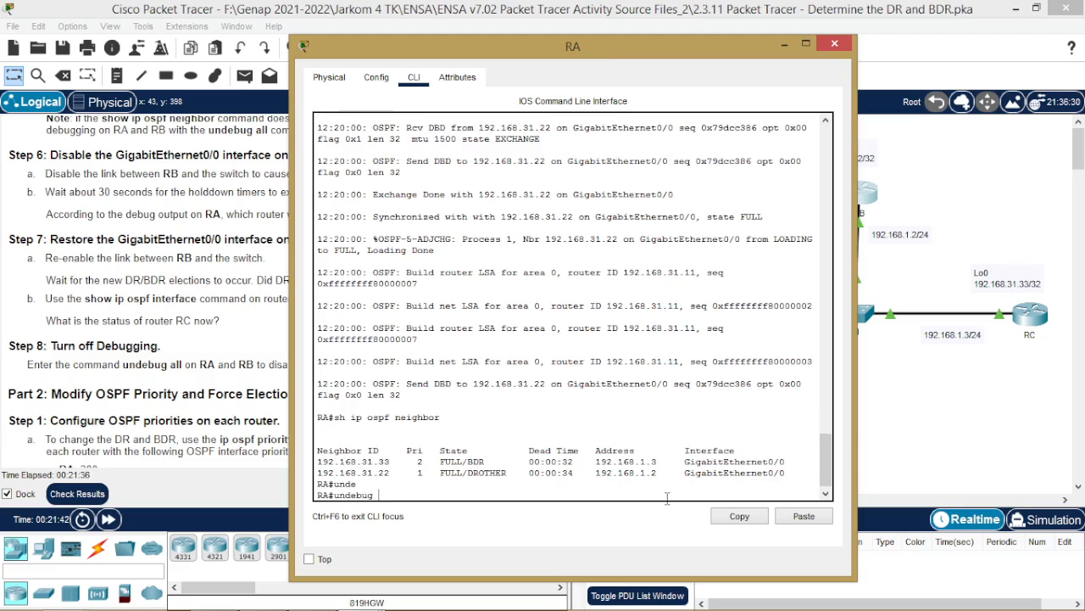
type("al")
key("Tab")
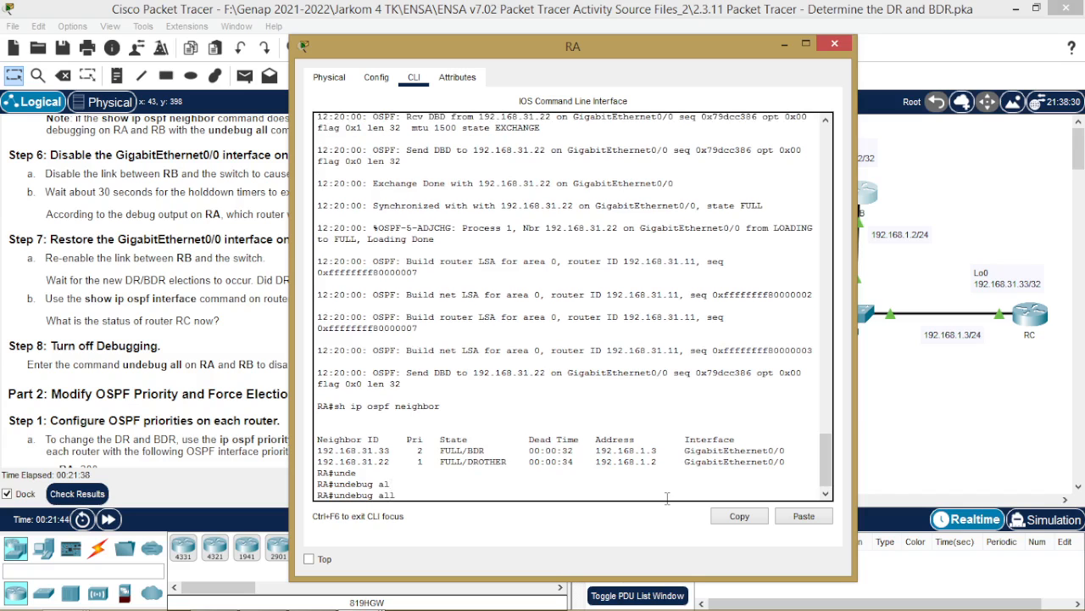
key("Return")
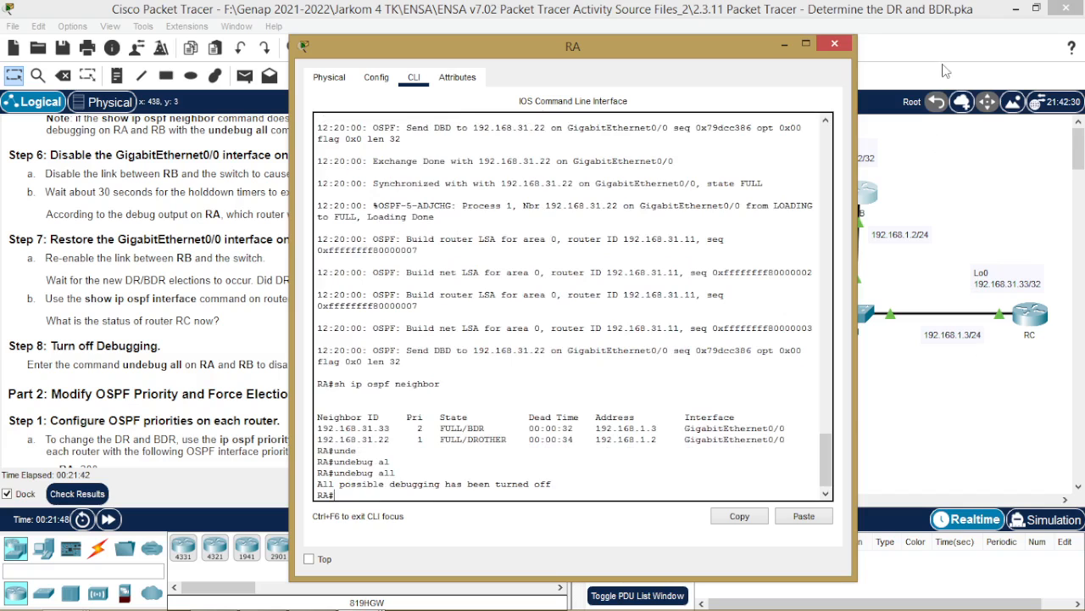
Step: Reopen RB's command line beside the instructions and disable all its debugging with undebug all
left_click(943, 173)
left_click(860, 193)
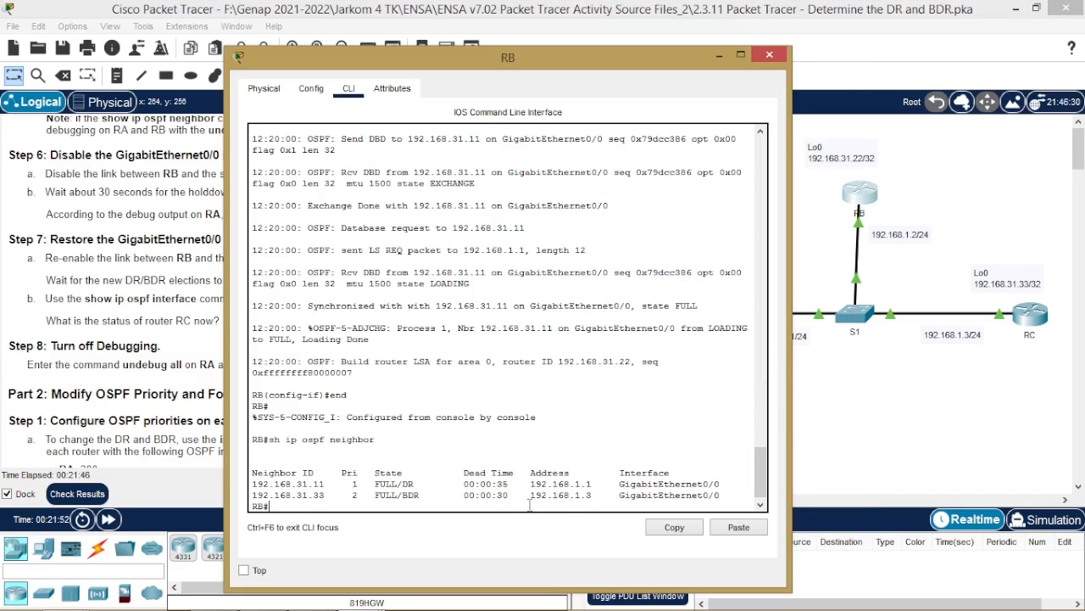
left_click_drag(549, 62, 762, 49)
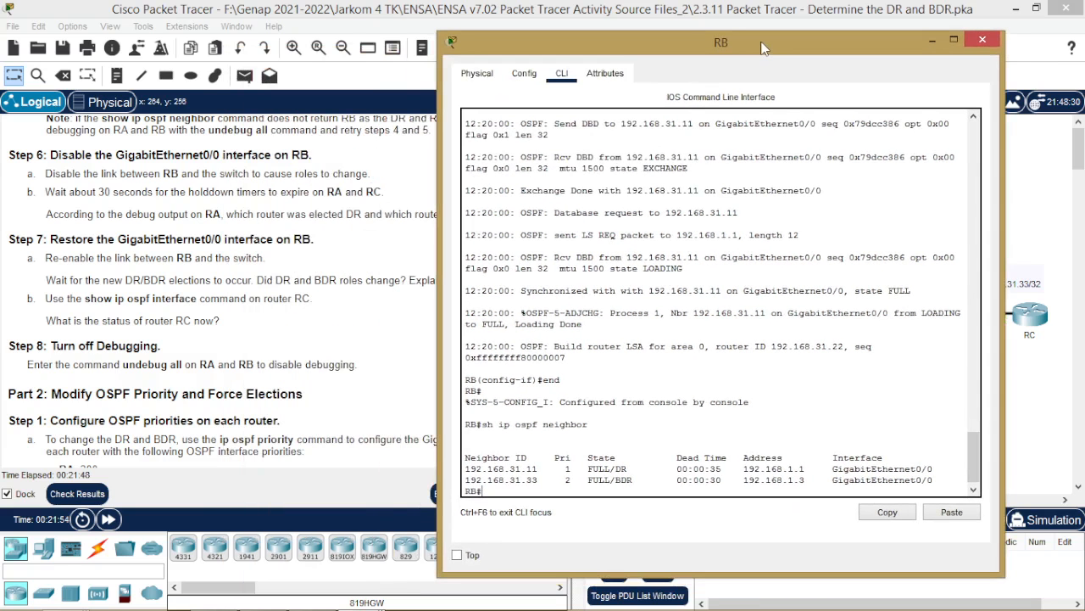
type("nde")
key("Tab")
type("a")
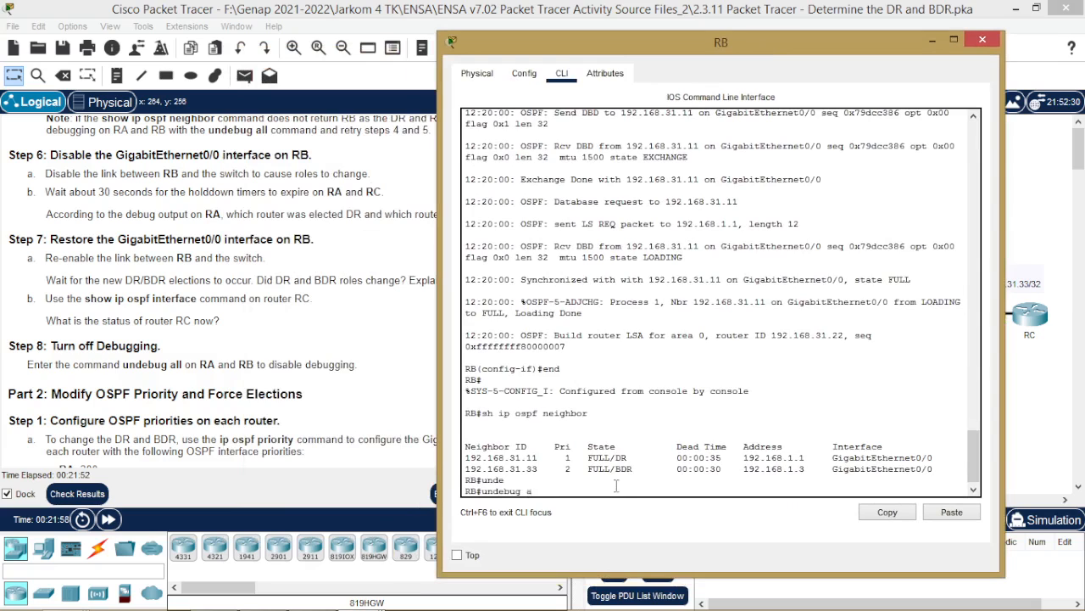
type("ll")
key("Return")
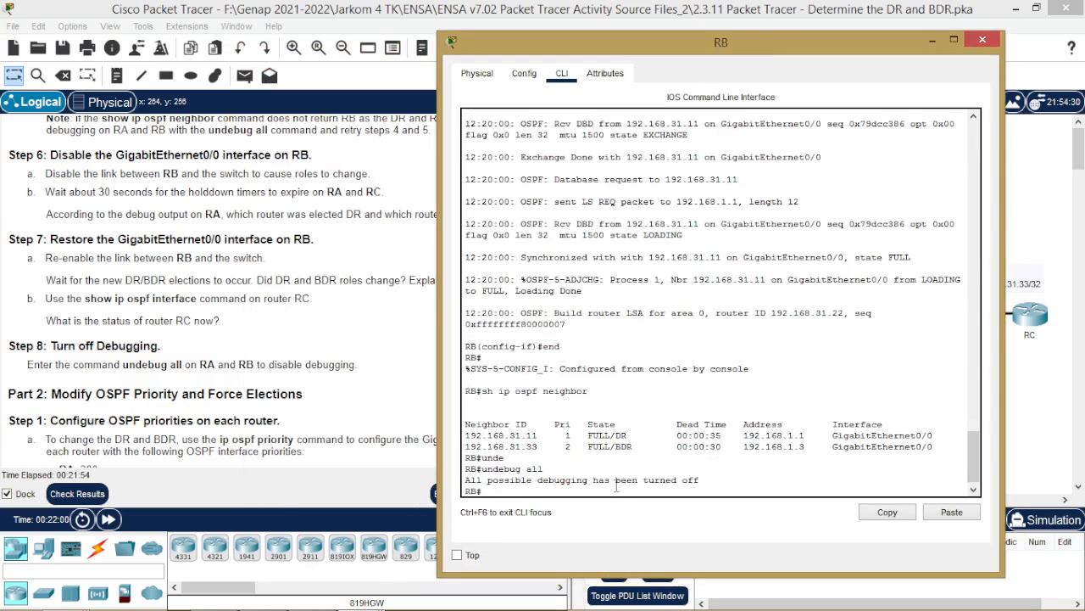
Step: Minimize RB's console and read the OSPF priority instructions in Part 2, Step 1
left_click(932, 40)
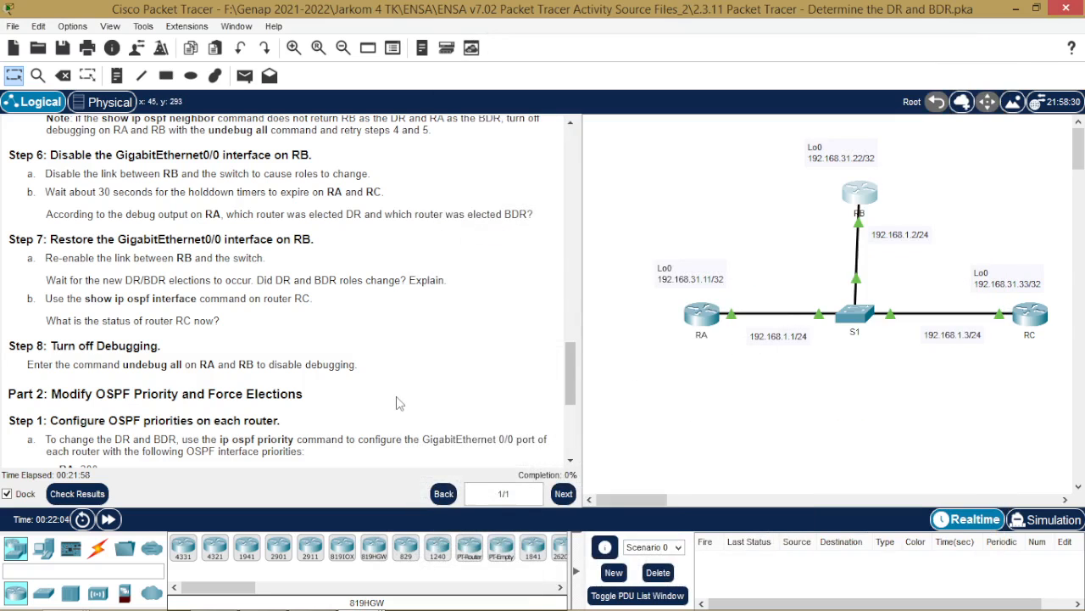
scroll(398, 375, "down", 2)
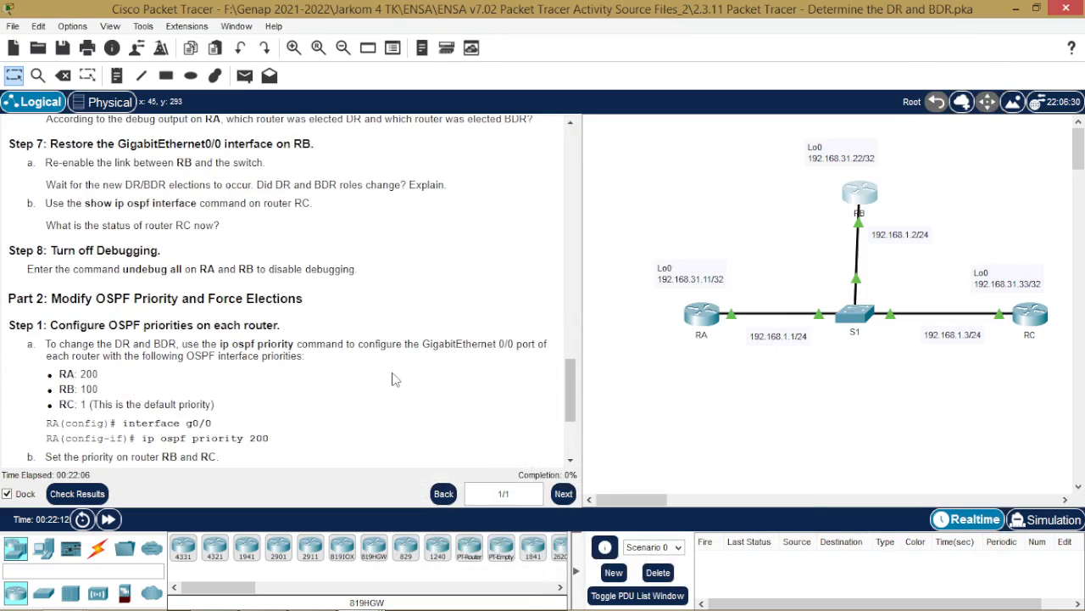
Step: Review the required OSPF priorities, open RA's command line and enter configuration mode for interface g0/0
scroll(392, 379, "down", 1)
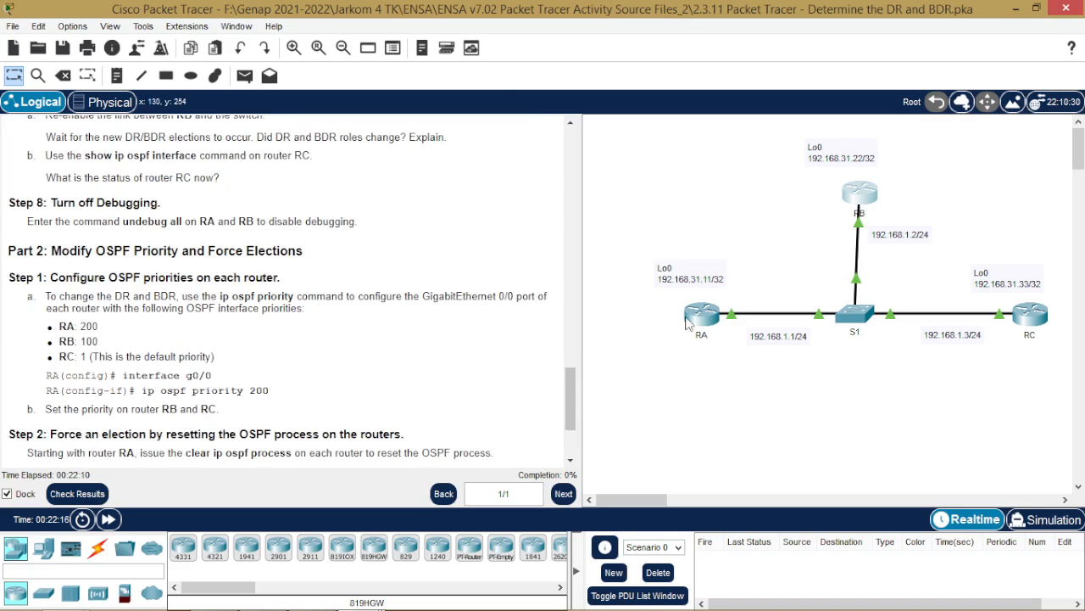
scroll(393, 379, "down", 1)
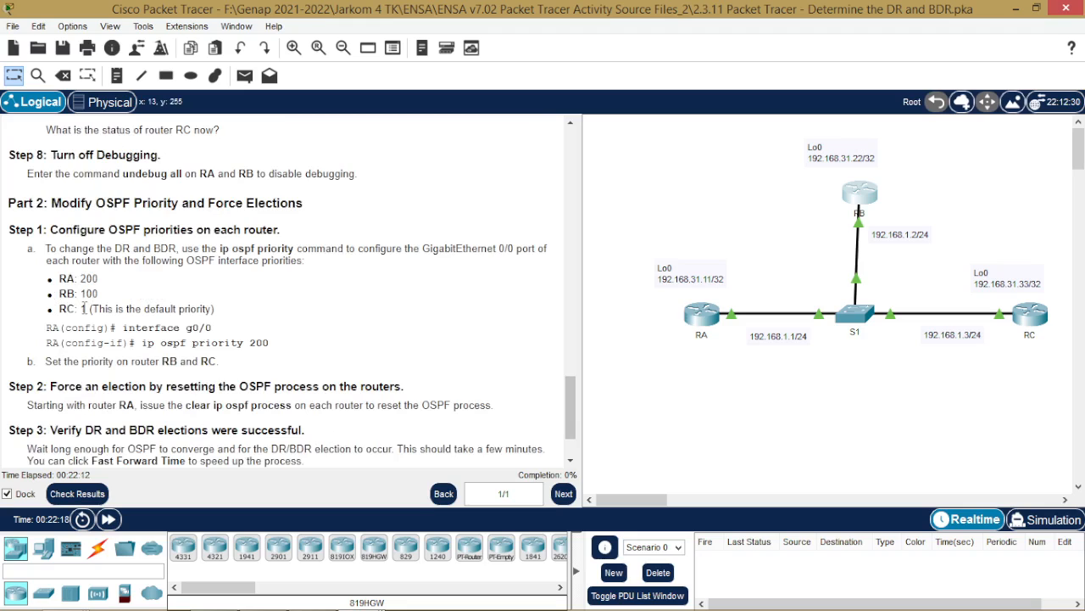
left_click_drag(83, 309, 257, 310)
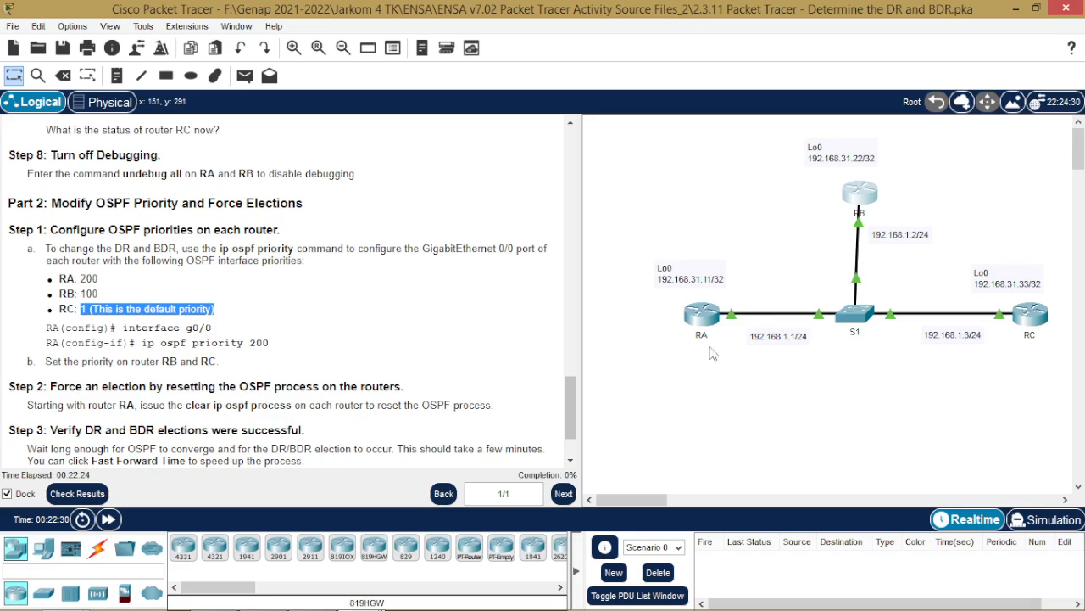
left_click_drag(718, 321, 708, 323)
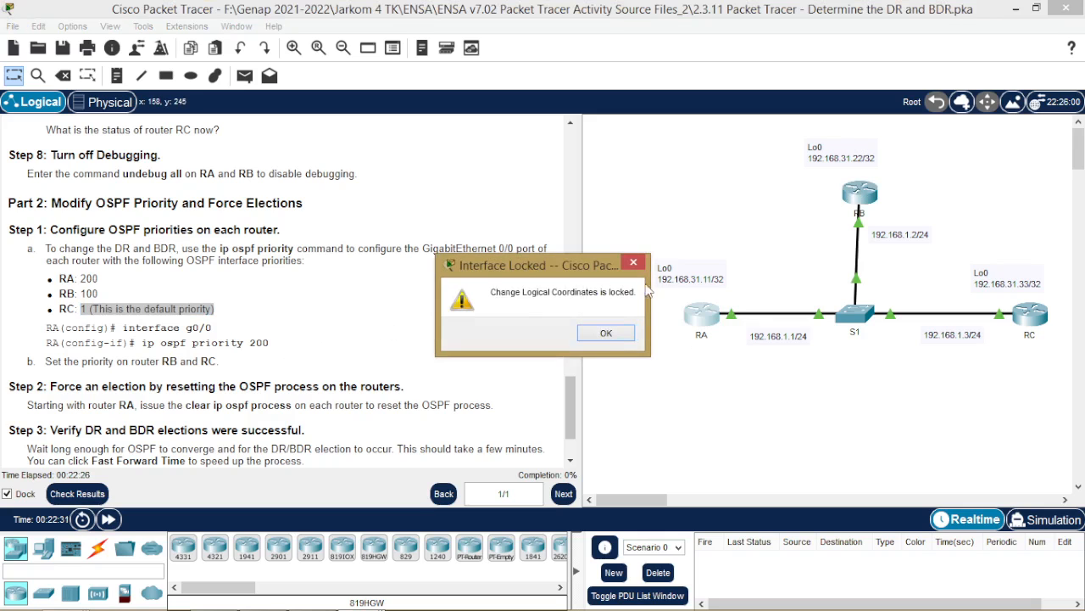
left_click(607, 334)
left_click(701, 316)
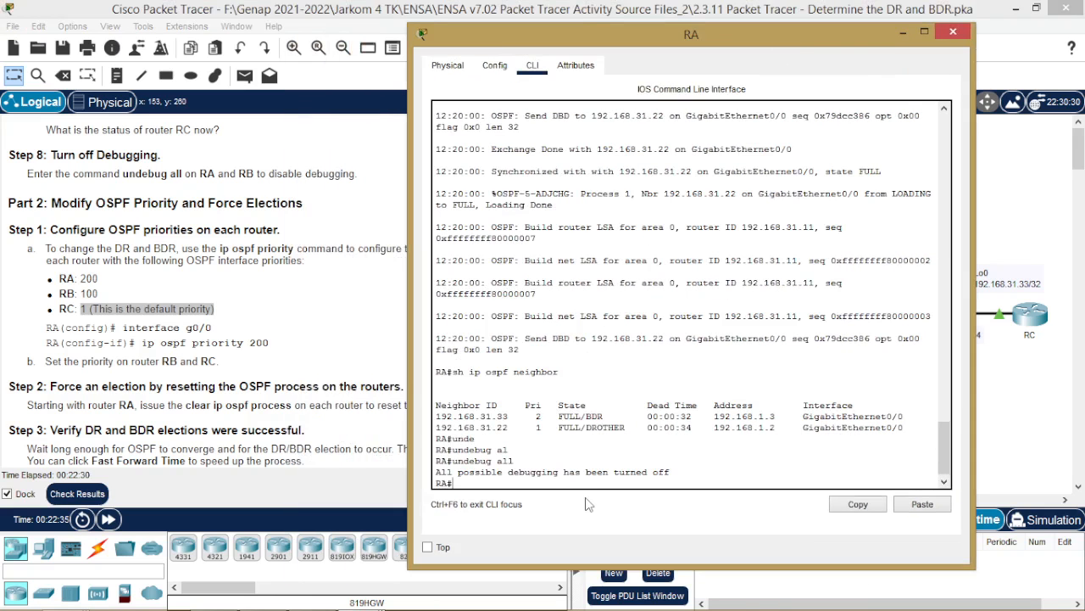
type("int")
key("Return")
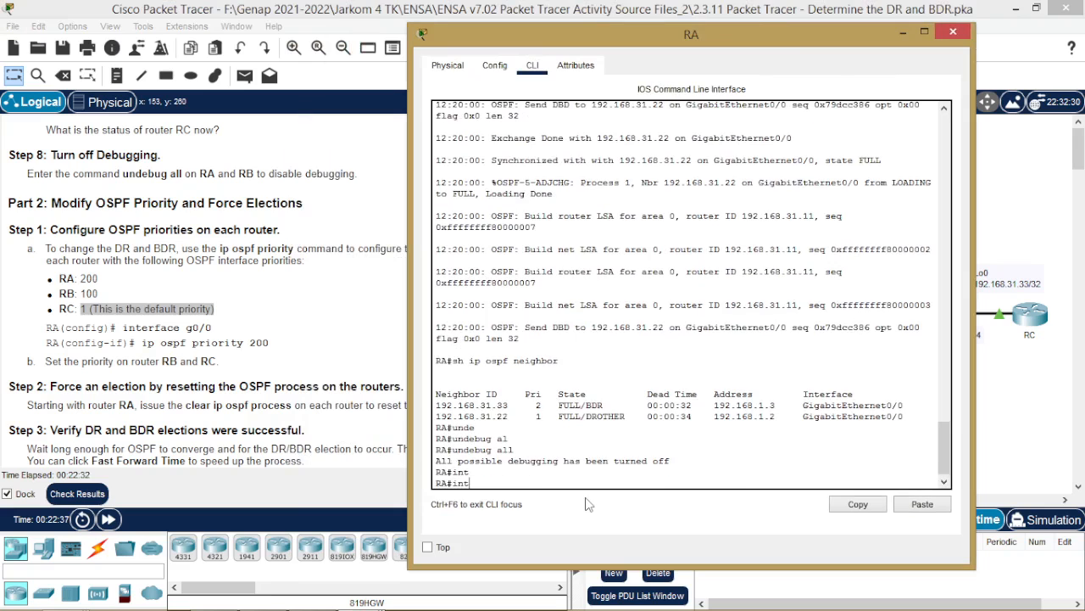
type("conf t")
key("Return")
type("int ")
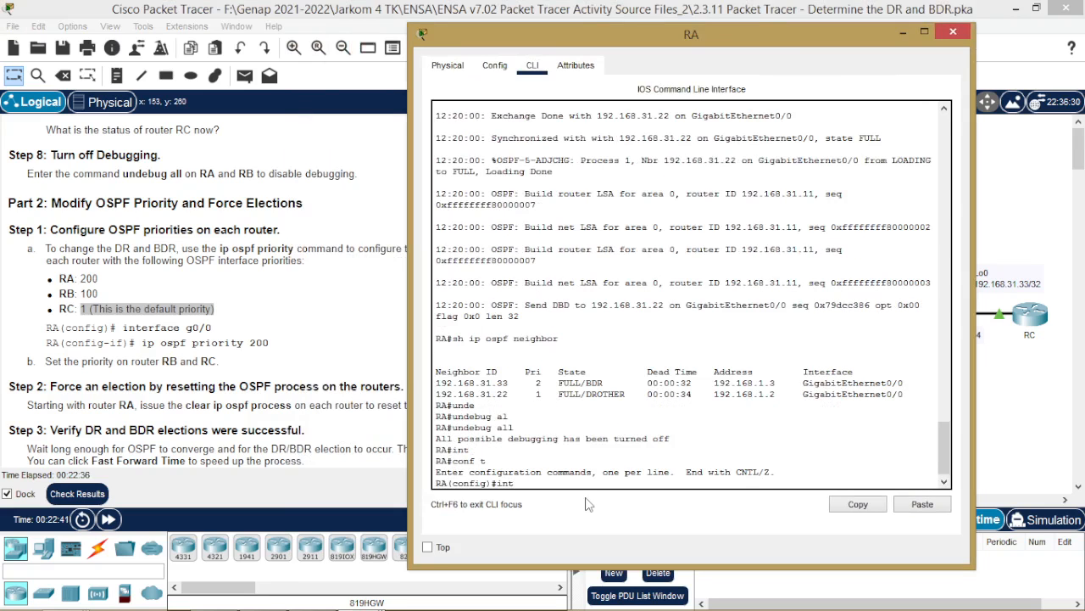
type("g0/0")
key("Return")
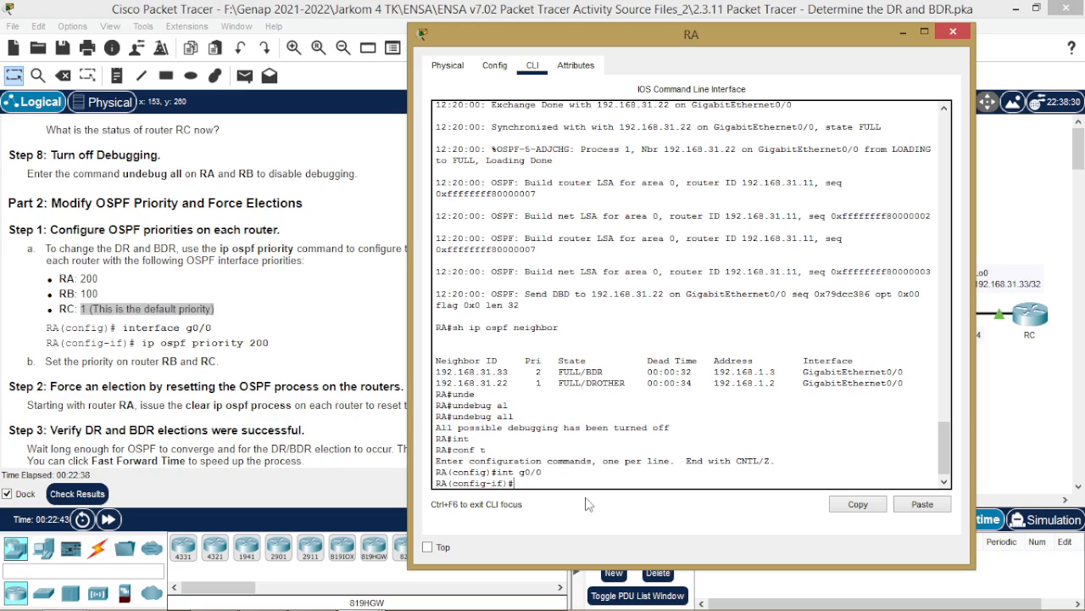
Step: Set the OSPF priority of RA's g0/0 interface to 200 and minimize its console
type("ip os")
key("Tab")
type("p")
key("Tab")
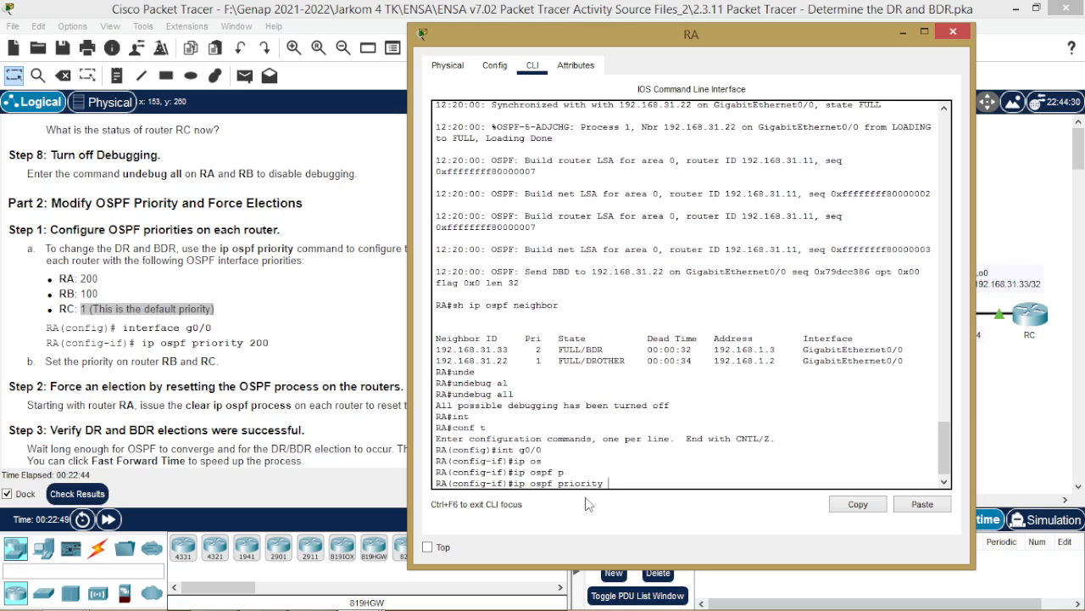
type("200")
key("Return")
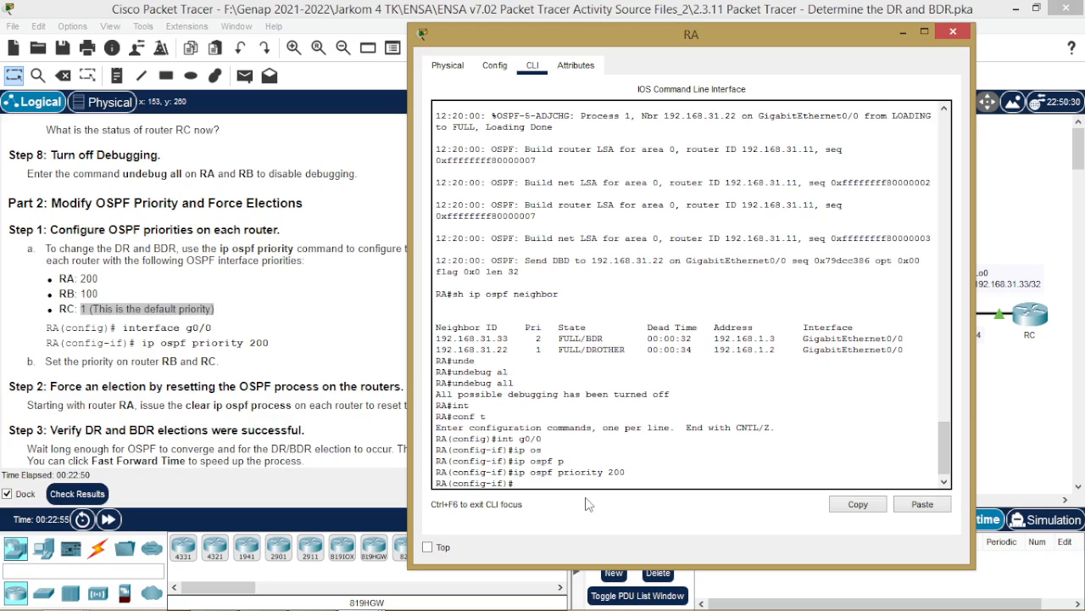
left_click(901, 36)
Step: Open RB's command line and enter configuration mode for interface g0/0
left_click(860, 195)
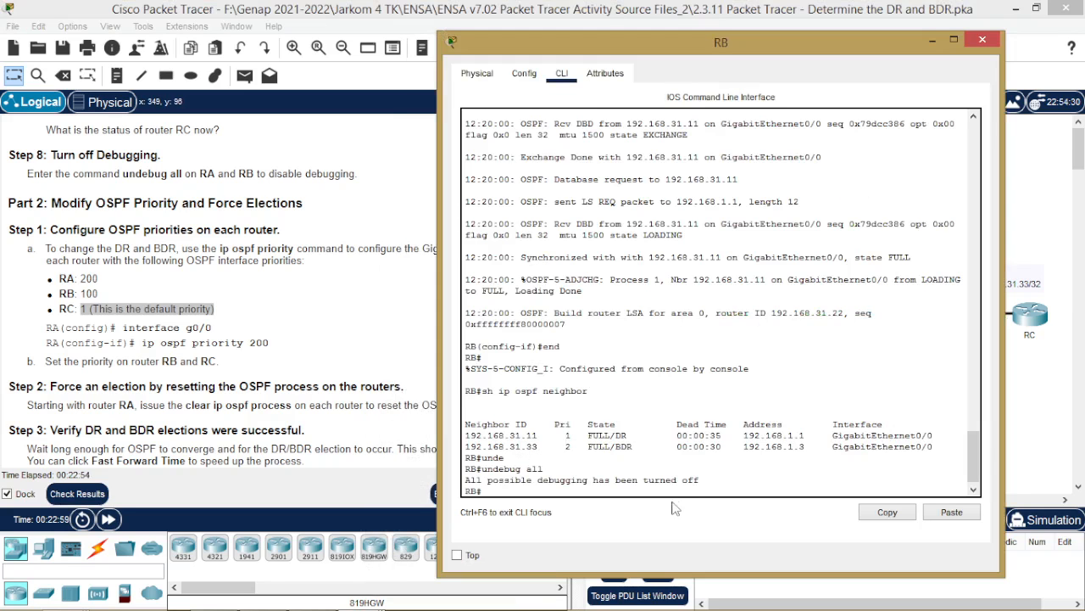
type("conf t")
key("Return")
type("int ")
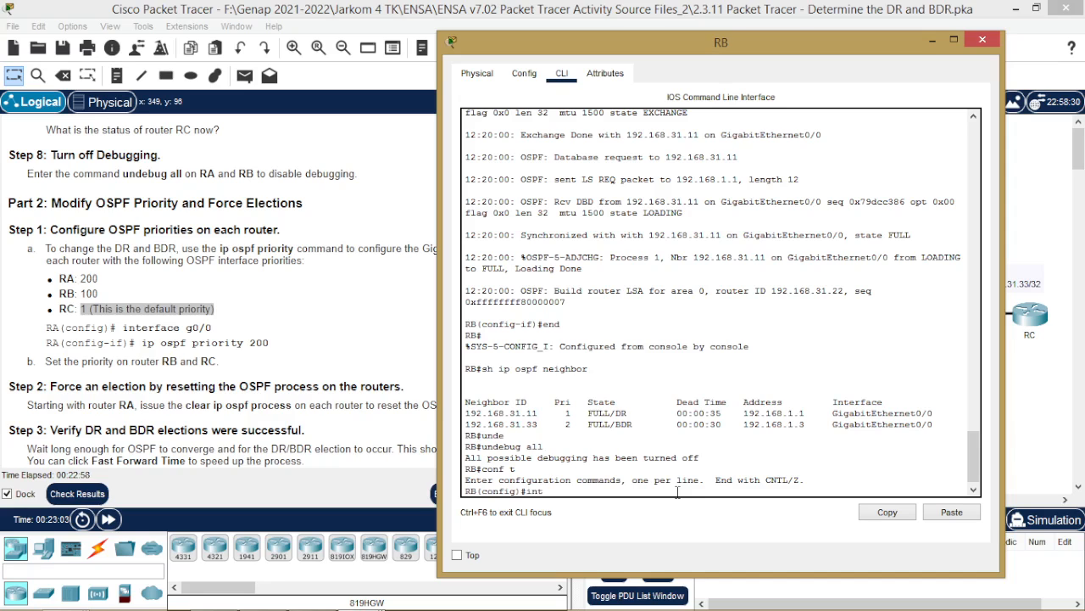
type("g0/0")
key("Return")
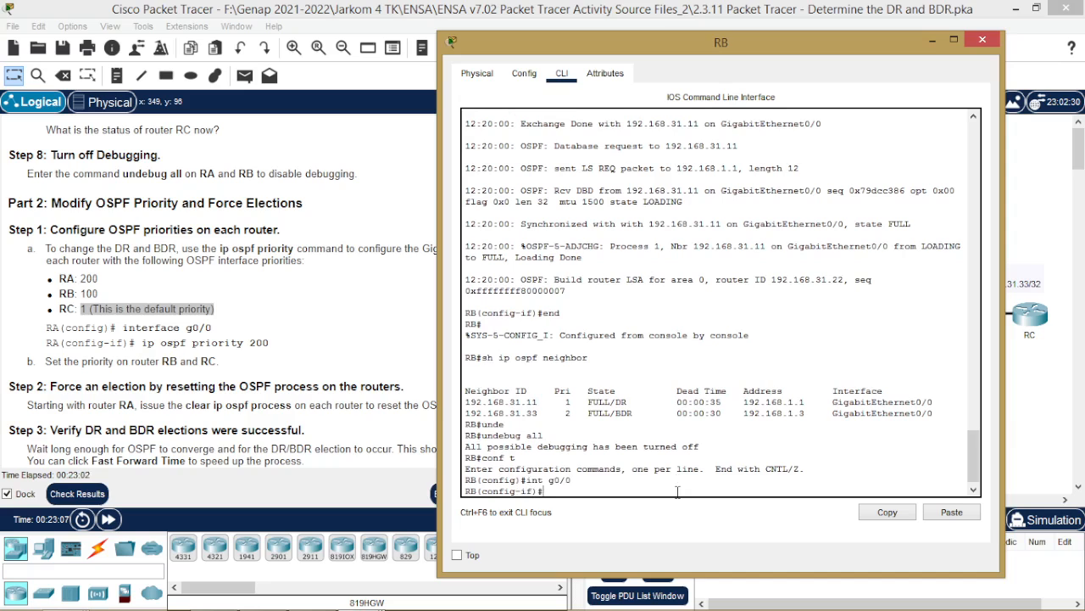
Step: Set the OSPF priority of RB's g0/0 interface to 100 and close its console
type("ip os")
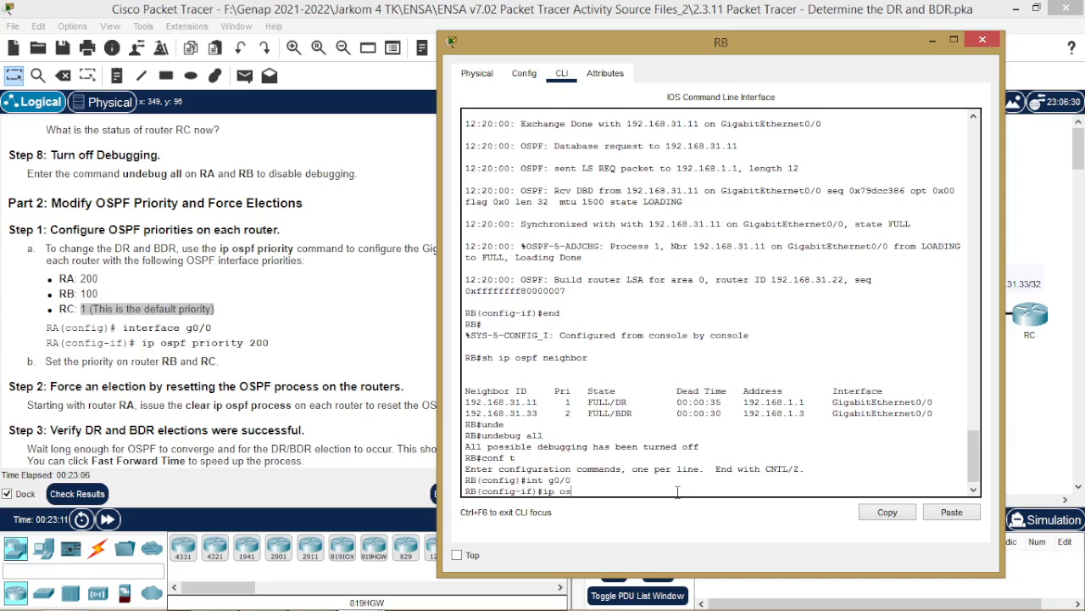
key("Tab")
type("p")
key("Tab")
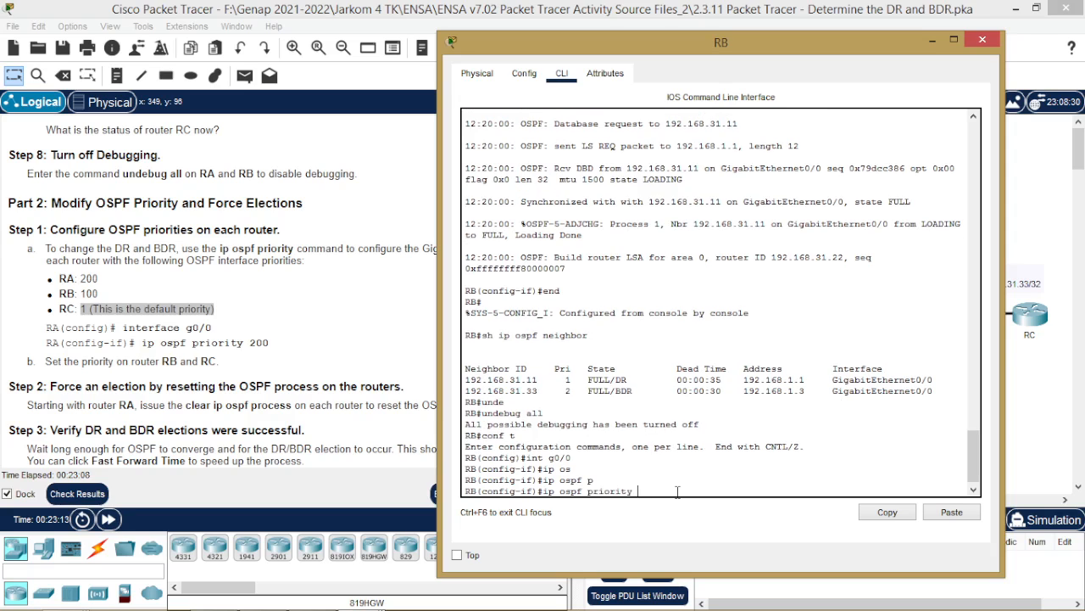
type("100")
key("Return")
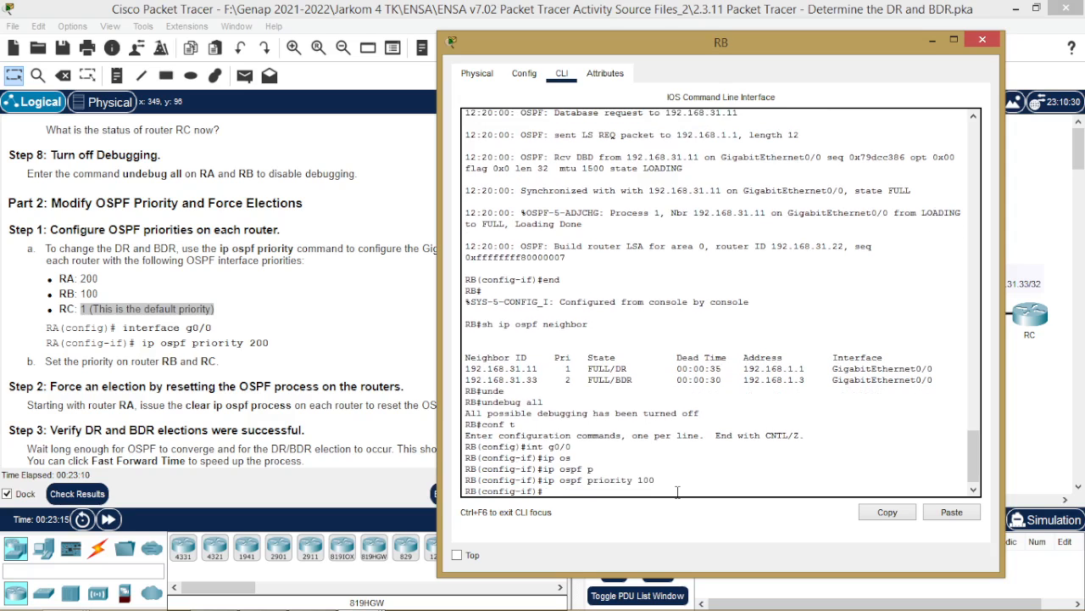
left_click(982, 40)
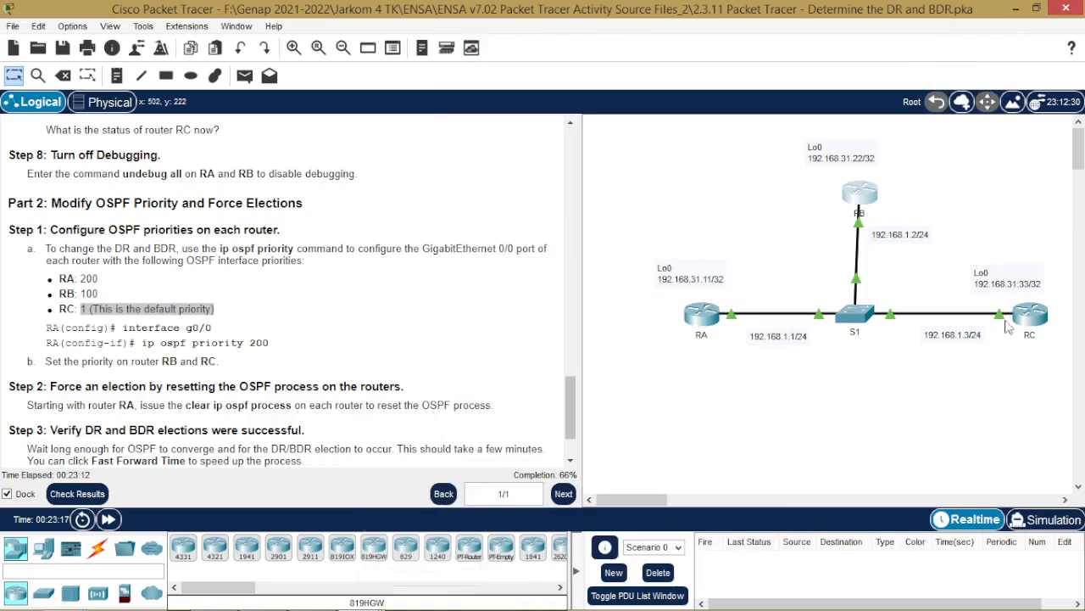
Step: Open RC's command line and enter configuration mode for interface g0/0
left_click(1010, 325)
type("conf t")
key("Return")
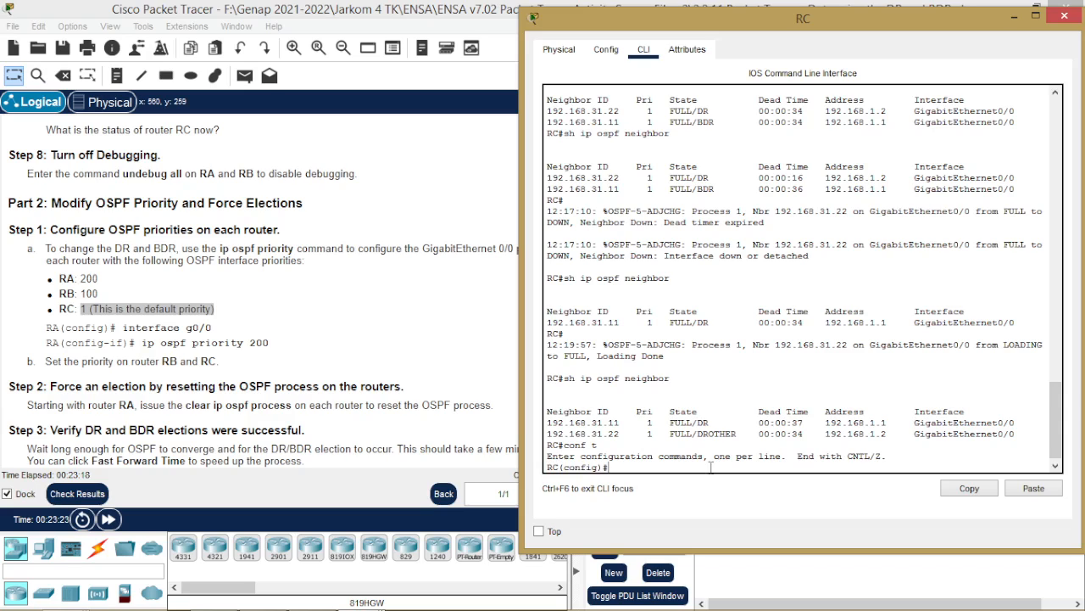
type("int g0/0")
key("Return")
Step: Set the OSPF priority of RC's g0/0 interface to 1
type("ip os")
key("Tab")
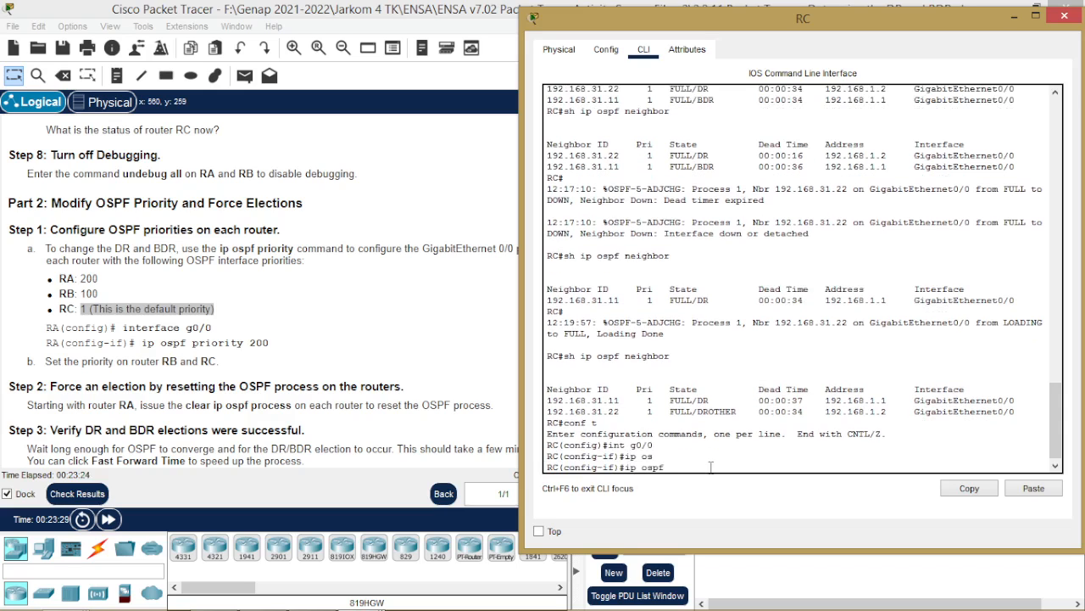
type("p")
key("Tab")
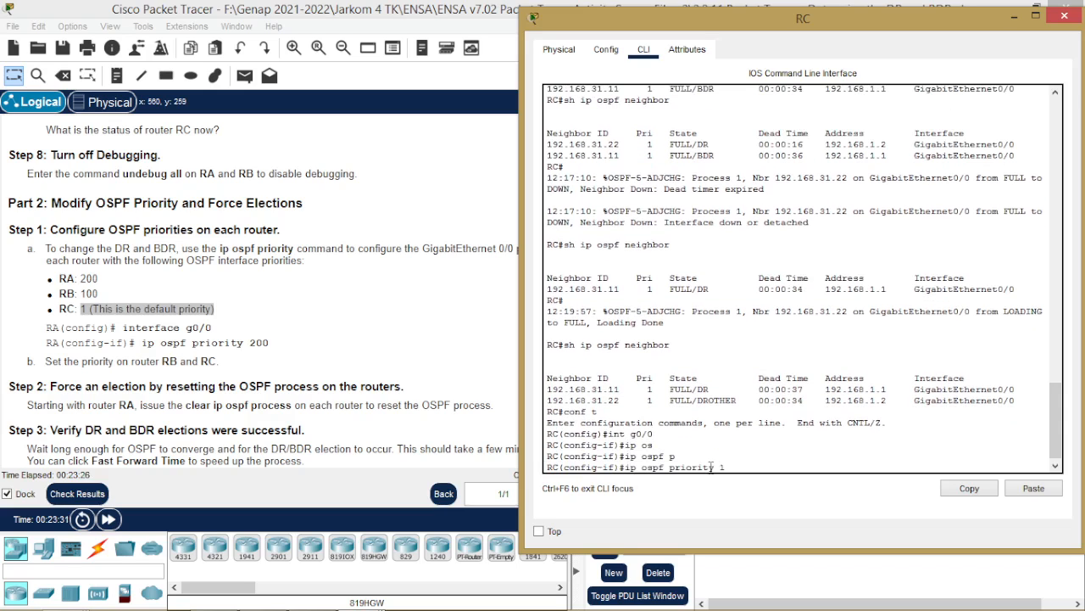
type("1")
key("Return")
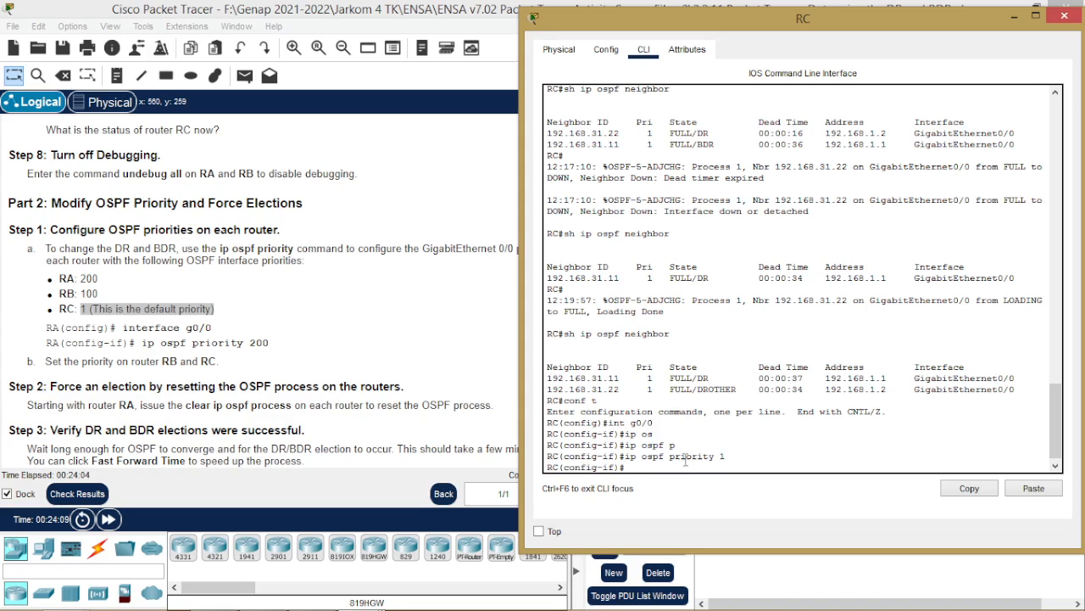
Step: Bring RA's console back to the front and leave interface configuration mode
mouse_move(674, 604)
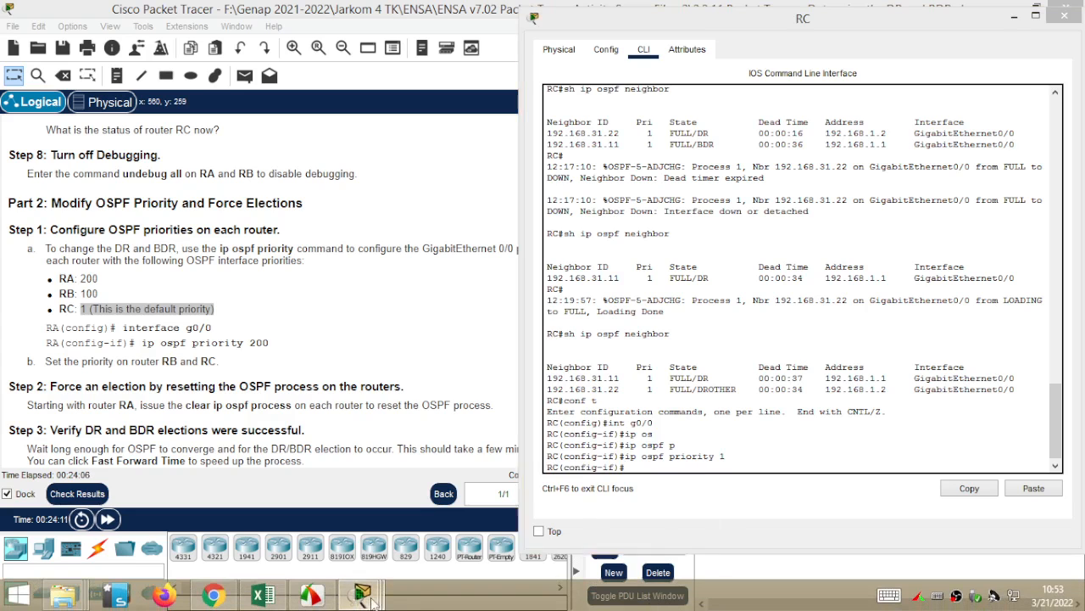
mouse_move(365, 596)
left_click(313, 532)
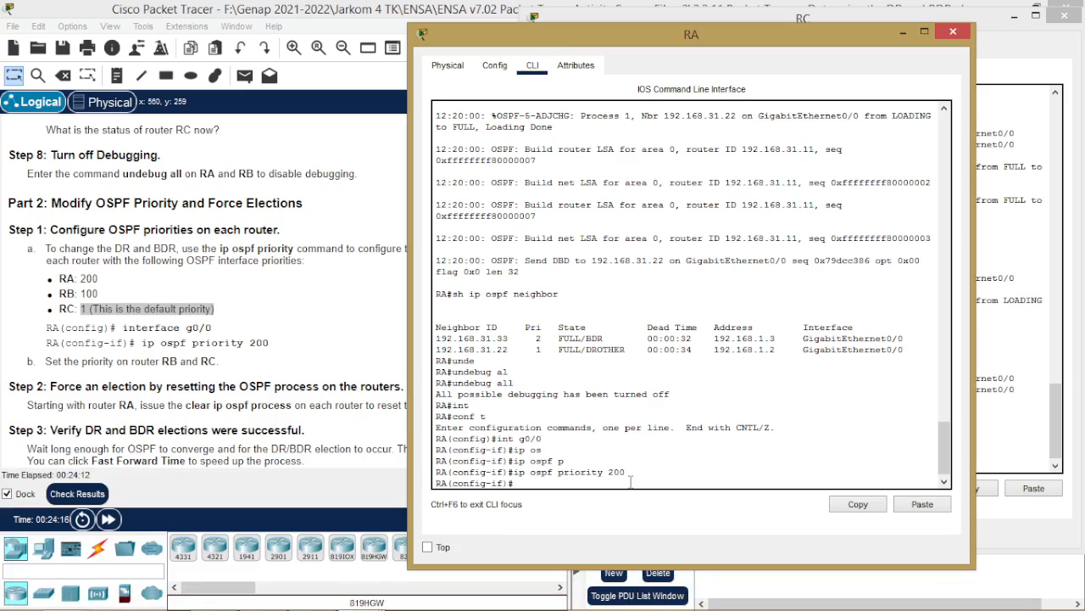
type("exit")
key("Return")
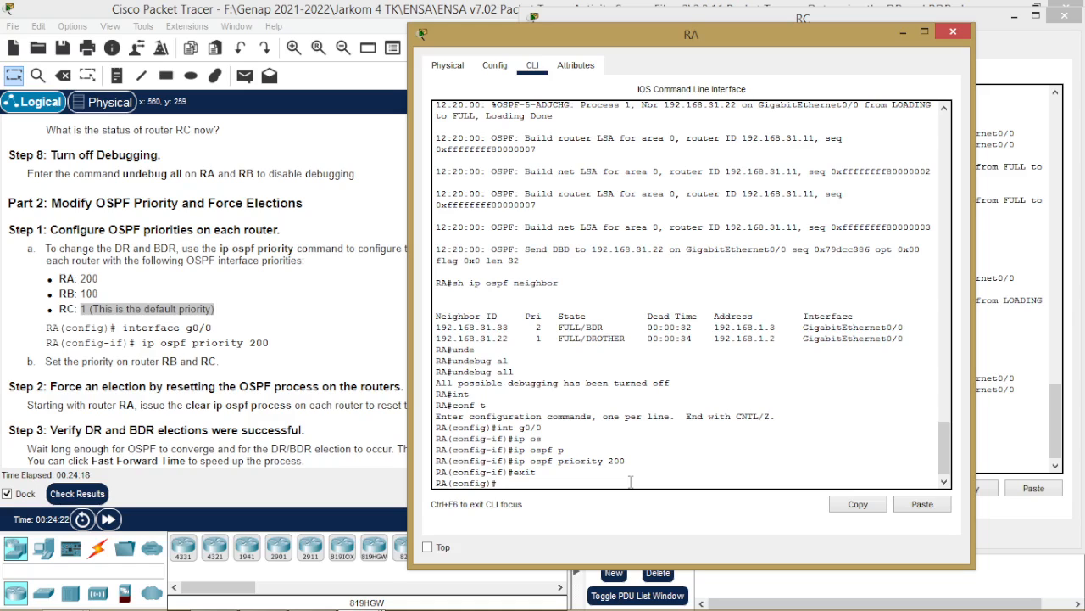
type("cle")
key("Tab")
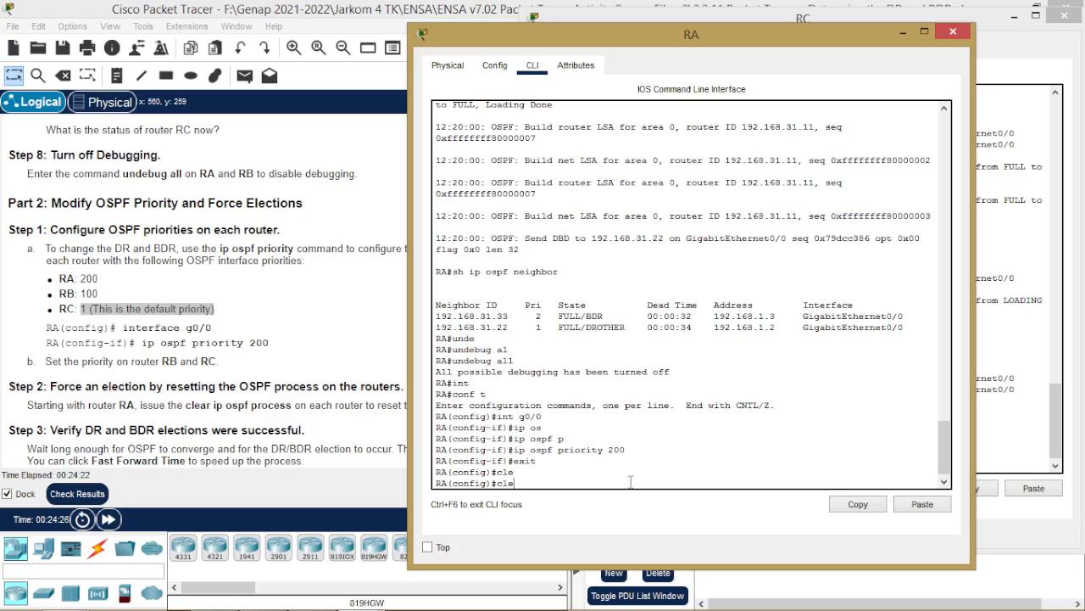
type("a")
key("Tab")
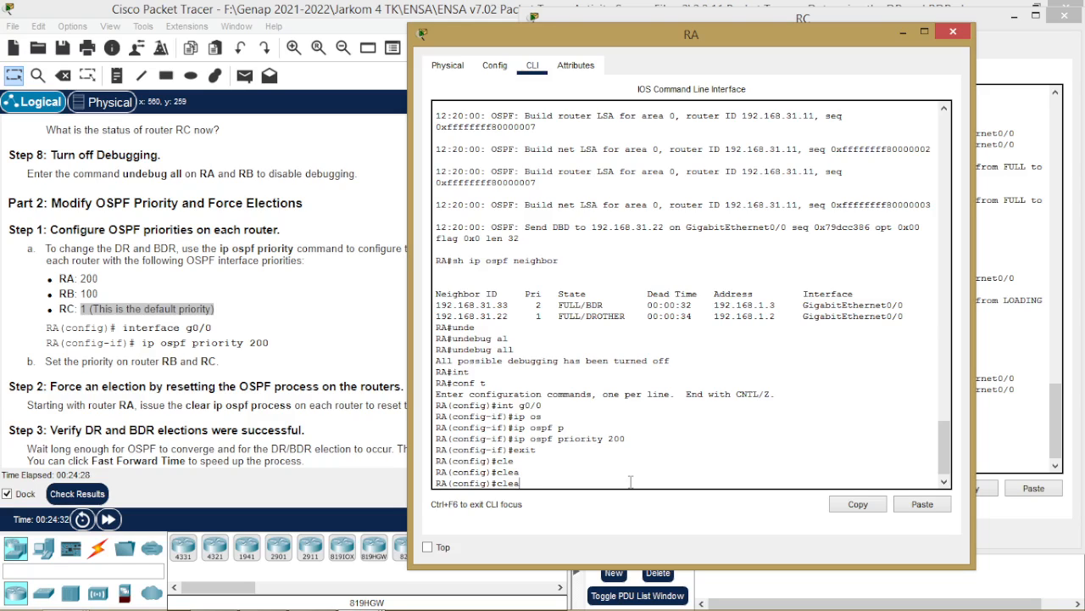
key("BackSpace")
key("BackSpace")
key("BackSpace")
Step: Exit RA's global configuration, reset all its OSPF processes with clear ip ospf process, answering yes, and minimize its console
type("exit")
key("Return")
type("clear ip")
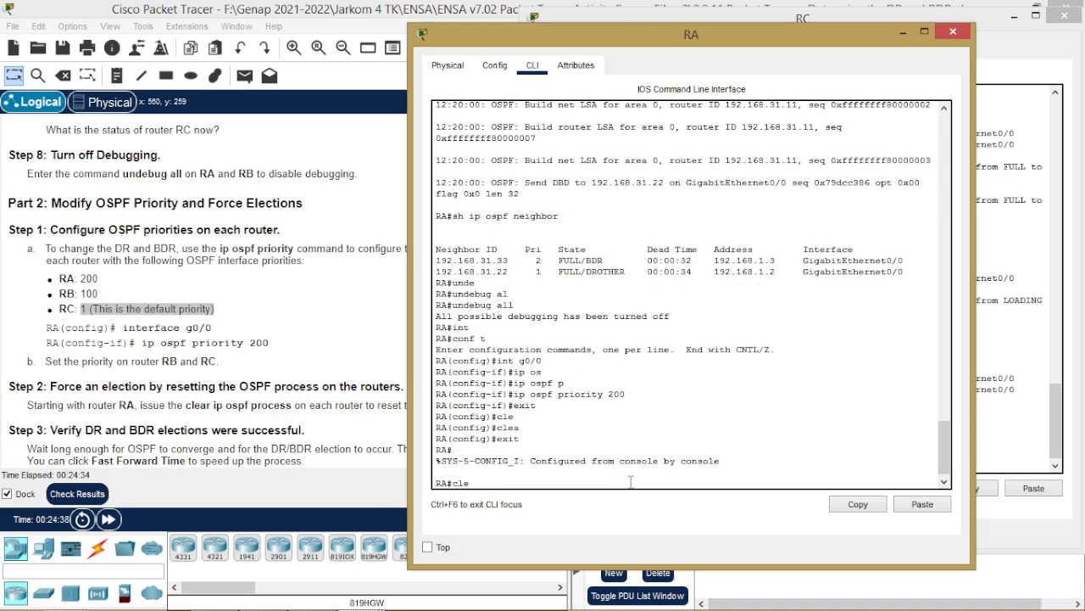
key("Tab")
type("ip")
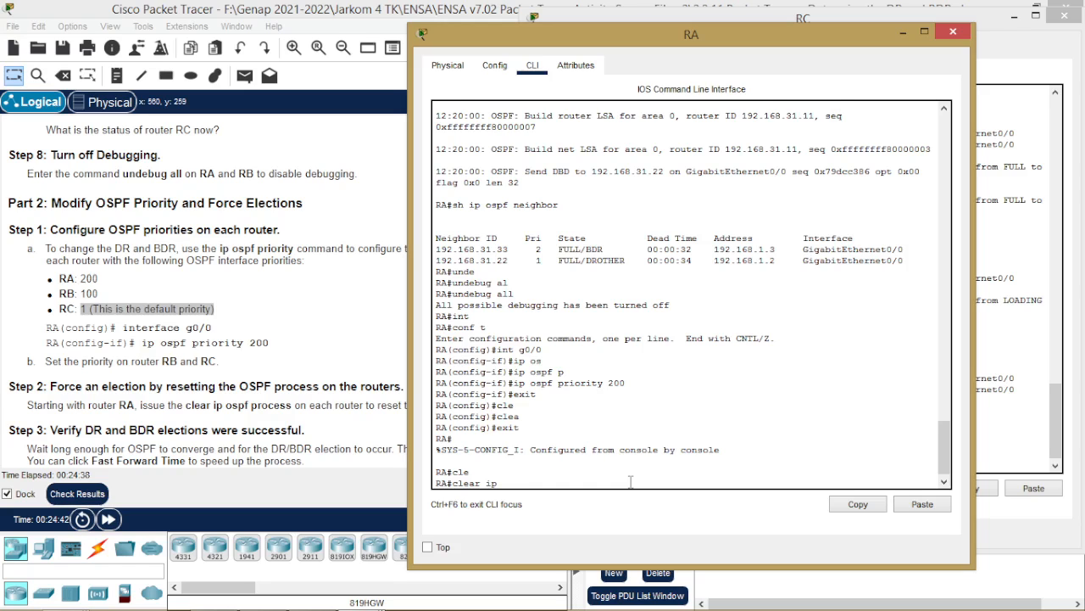
type(" ospf p")
key("Tab")
type("p")
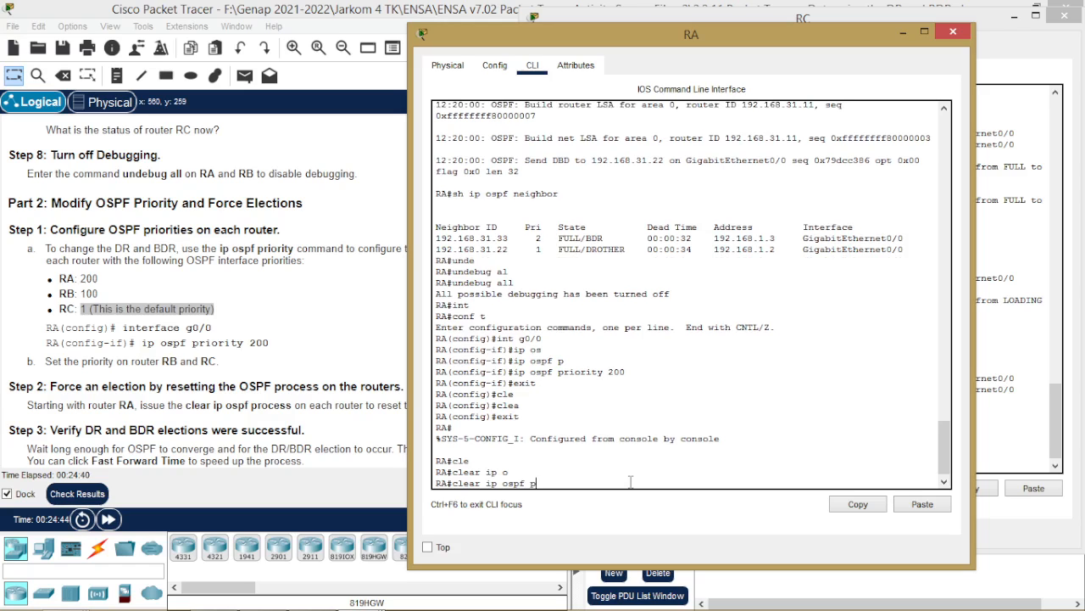
key("Tab")
key("Return")
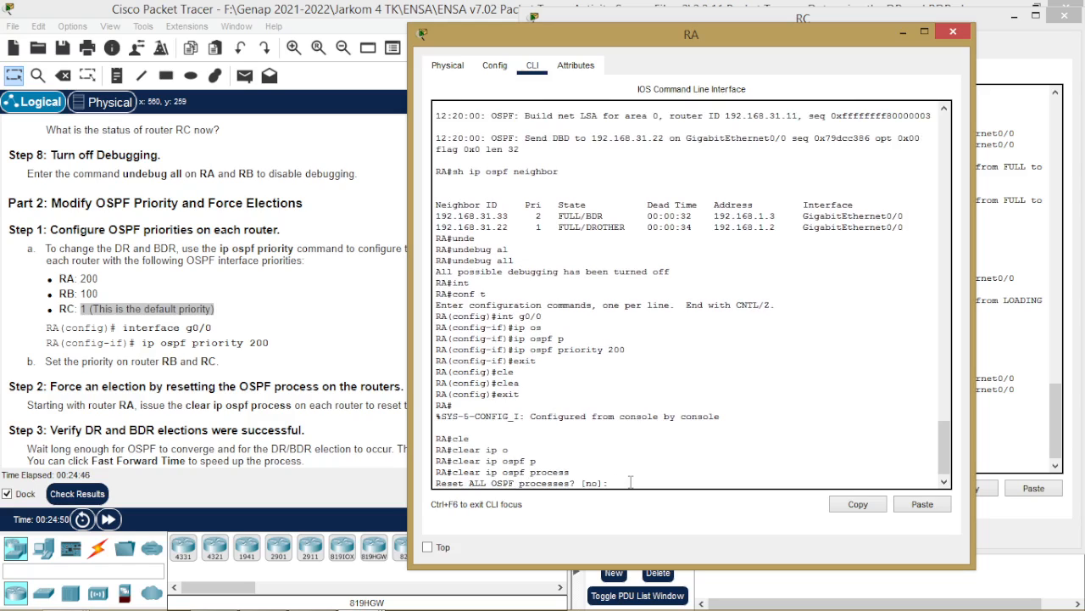
type("yes")
key("Return")
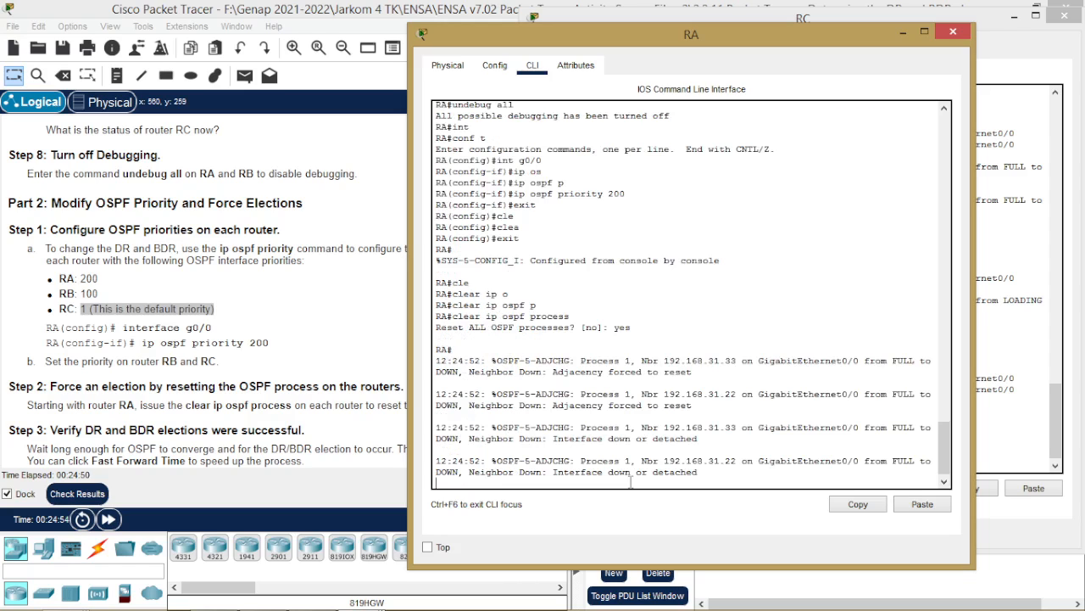
left_click(902, 32)
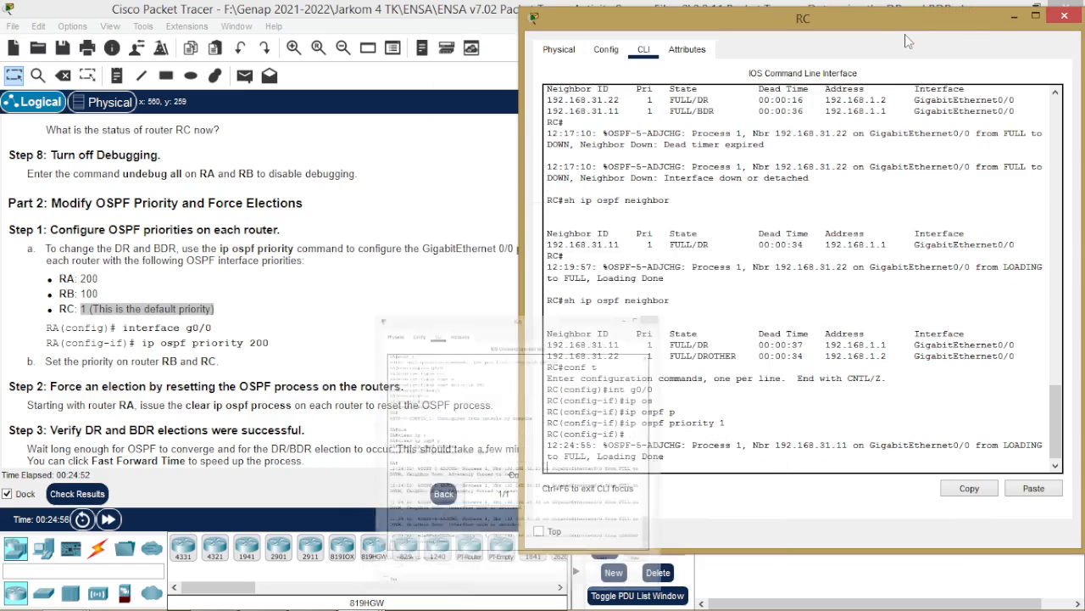
Step: Leave RC's interface configuration mode and reset all its OSPF processes with clear ip ospf process, answering yes
key("Return")
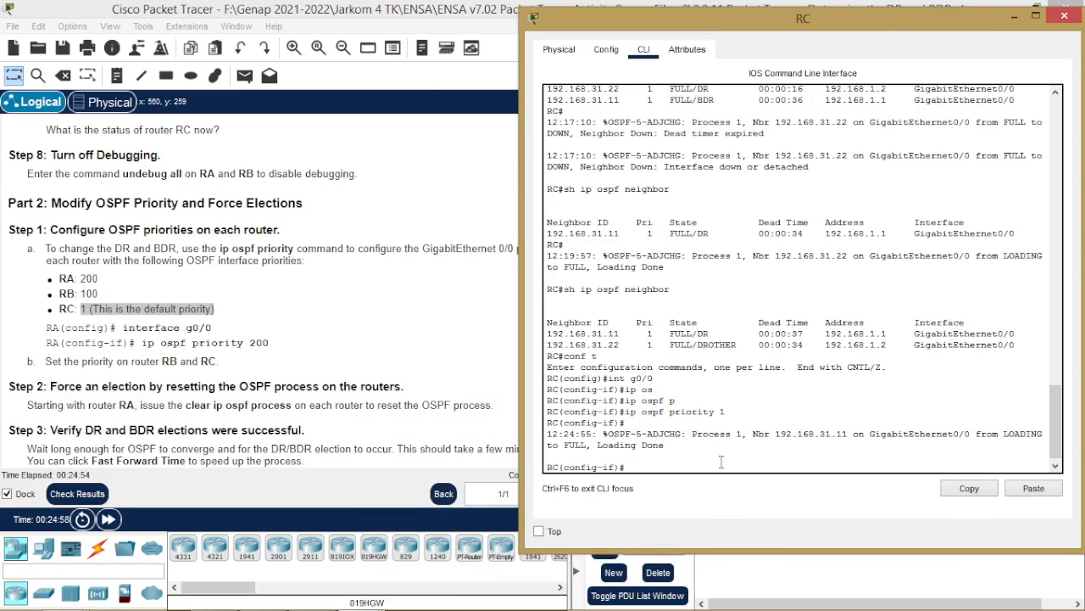
type("end")
key("Return")
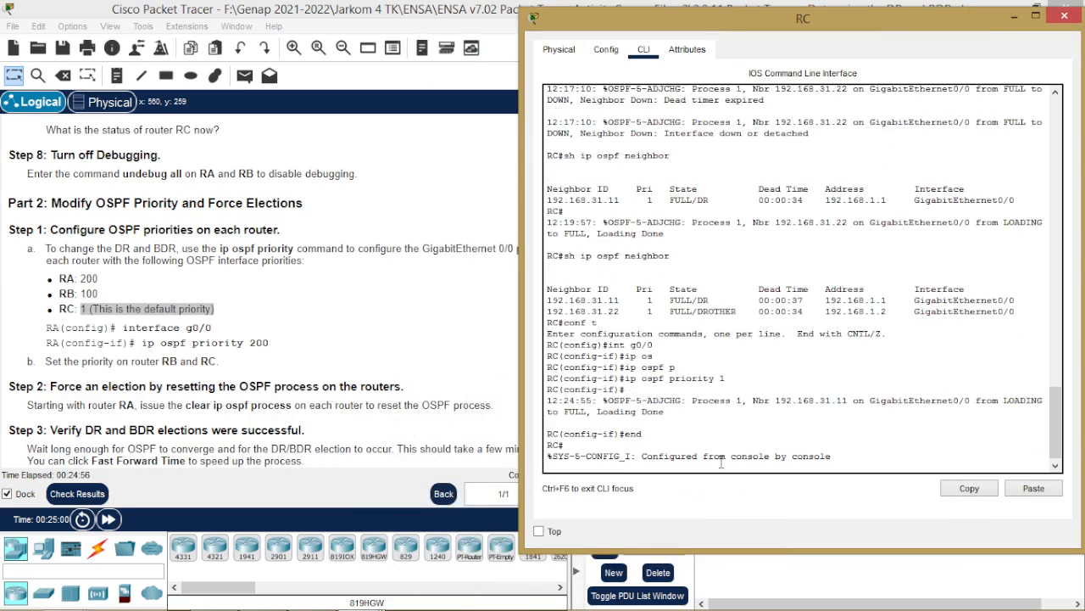
type("cle")
key("Tab")
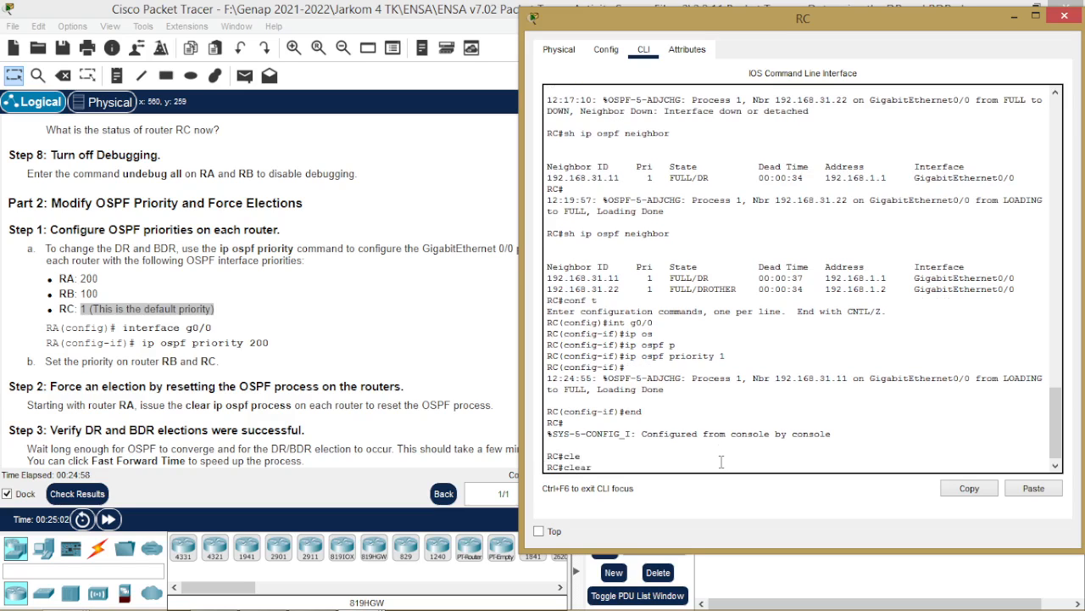
type("ip o")
key("Tab")
type("p")
key("Tab")
key("Return")
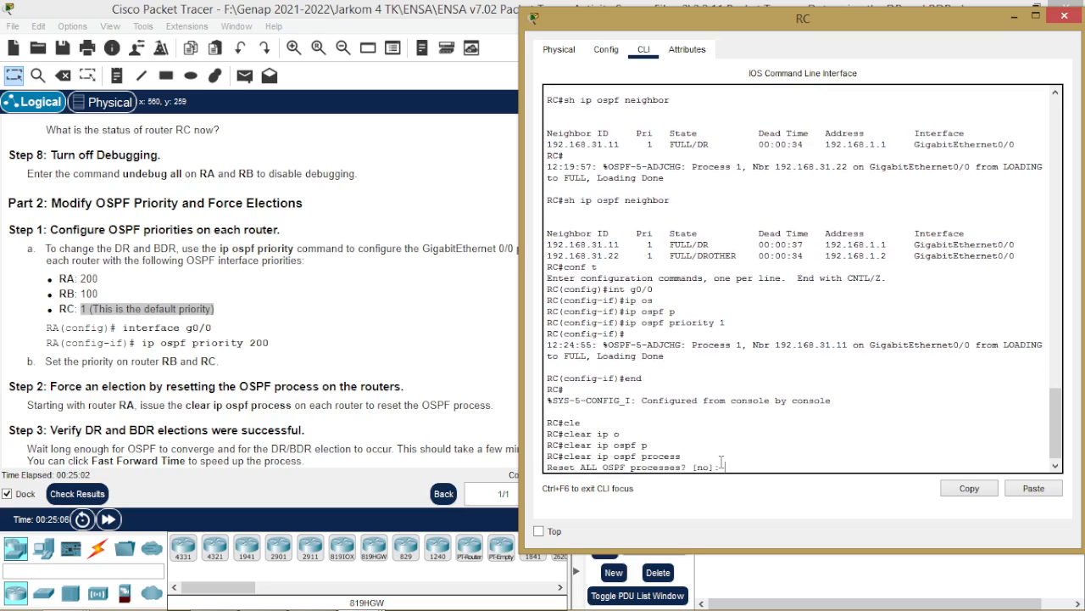
type("yes")
key("Return")
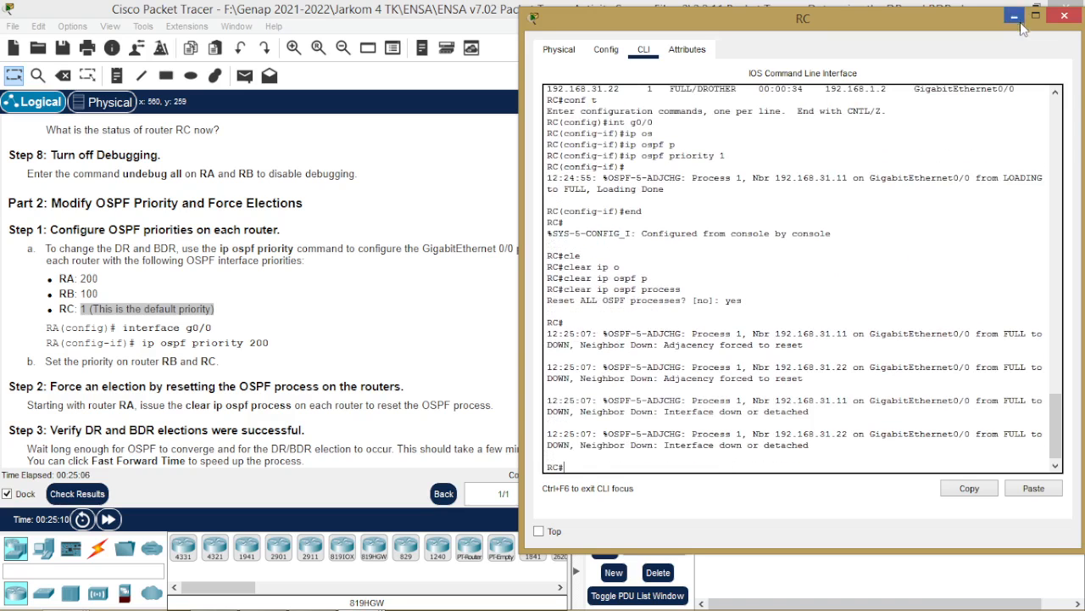
Step: Reopen RC's console, run clear ip ospf process once more, answer yes to the reset, and minimize the console
left_click(1064, 16)
left_click(1033, 326)
type("clea")
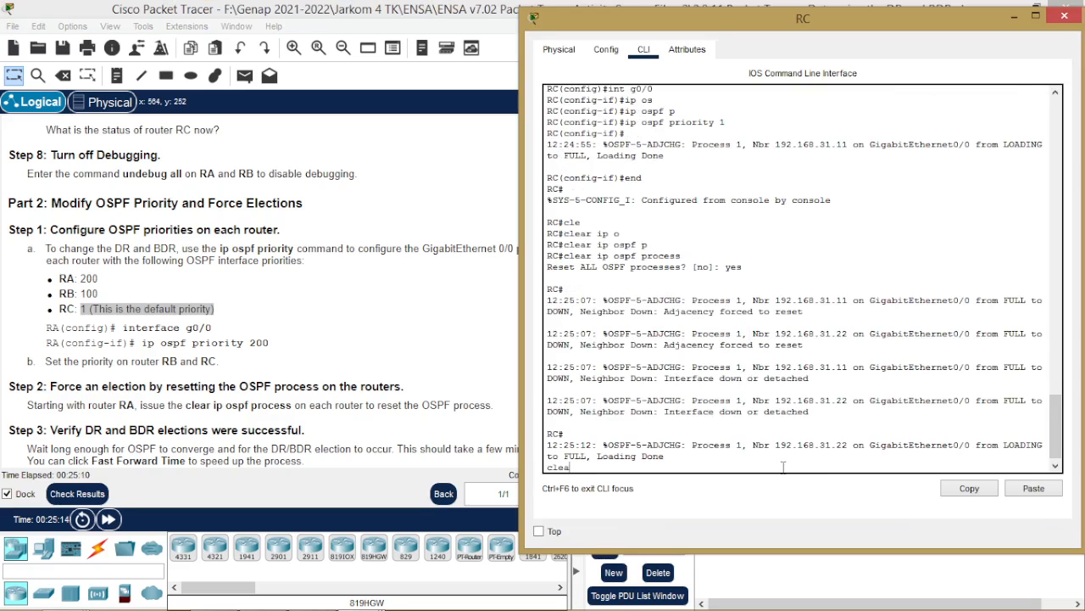
type("r ip ospf ")
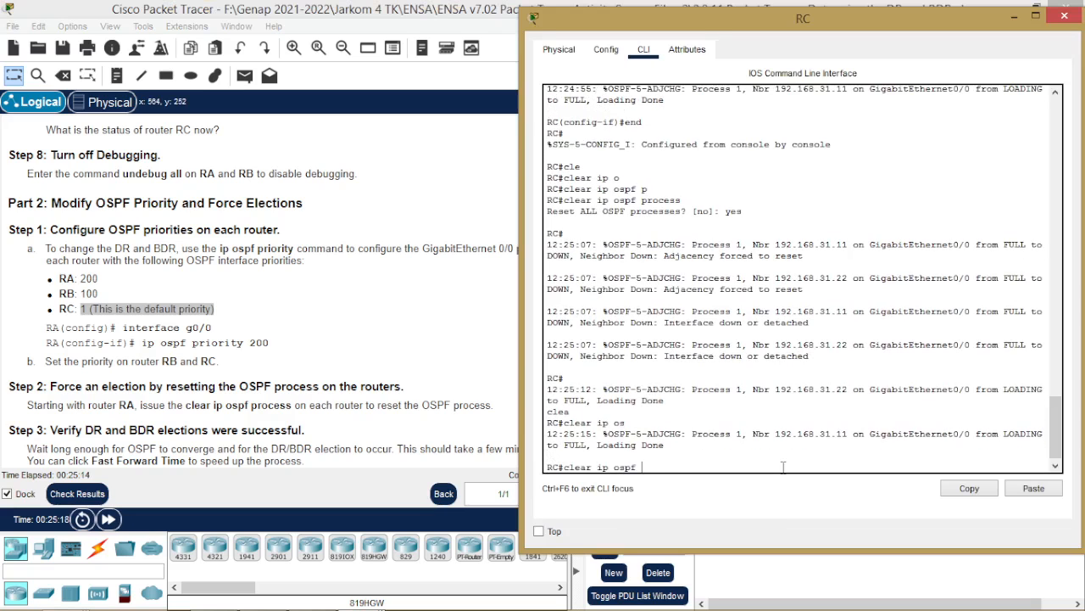
type("p")
key("Tab")
key("Return")
type("yes")
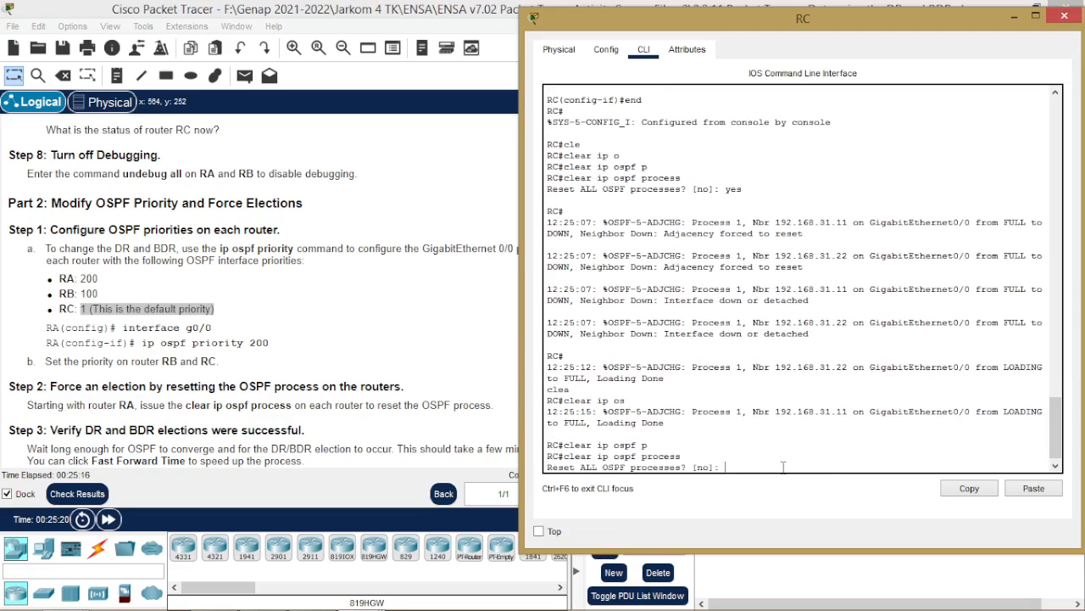
key("Return")
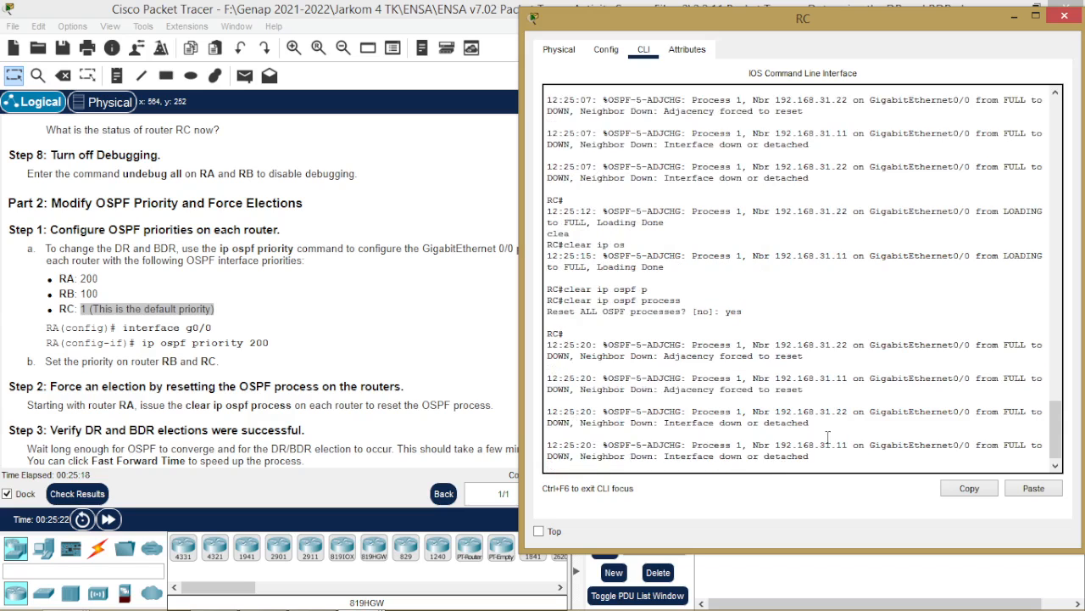
key("Return")
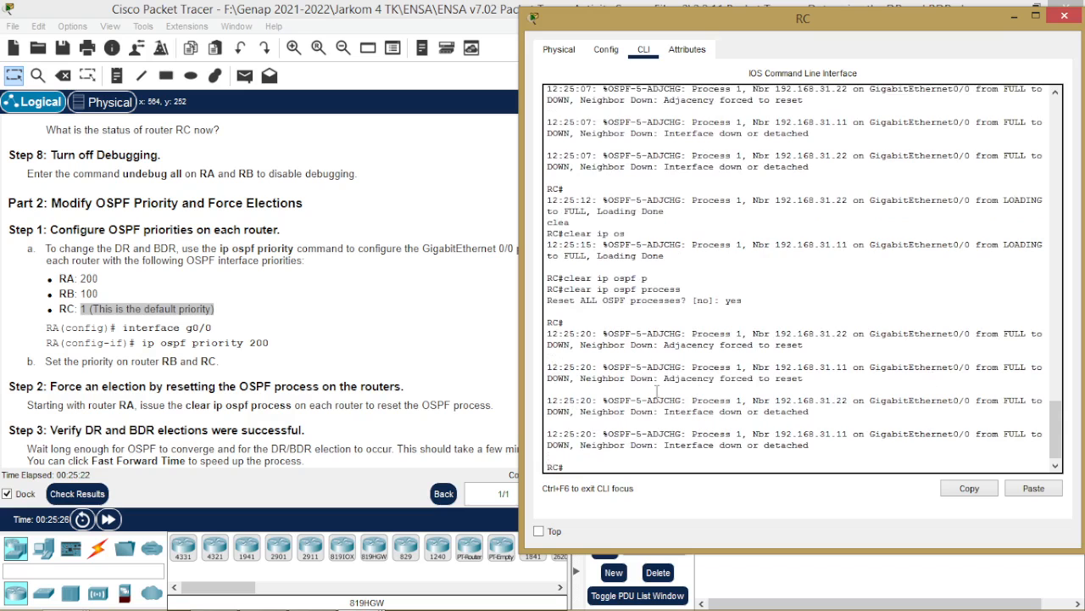
left_click(1014, 17)
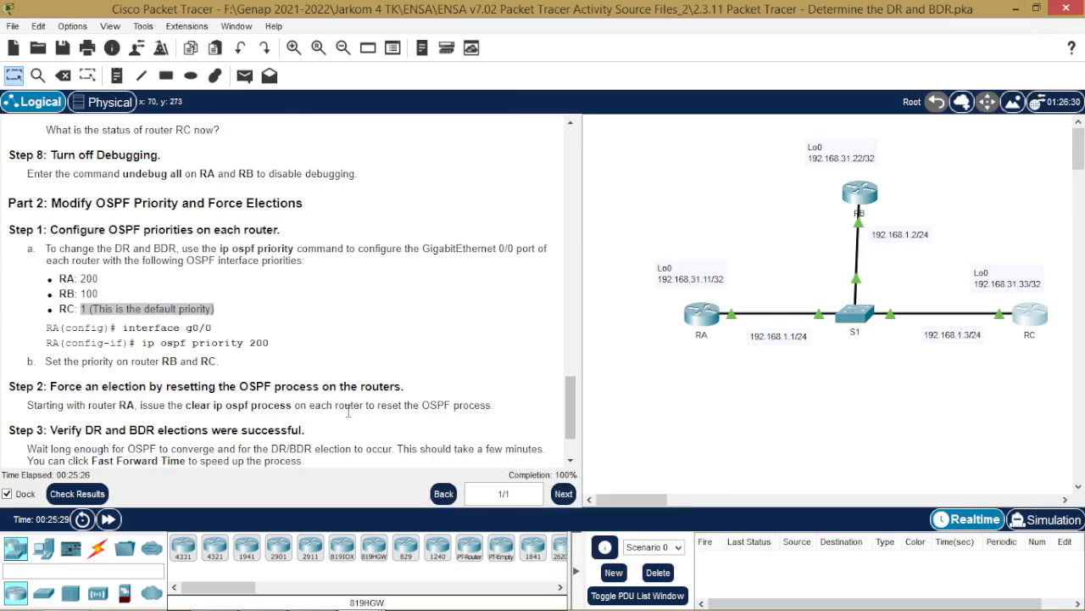
Step: Go to Step 3 of the instructions and fast-forward the simulation time to let OSPF converge
scroll(348, 411, "down", 3)
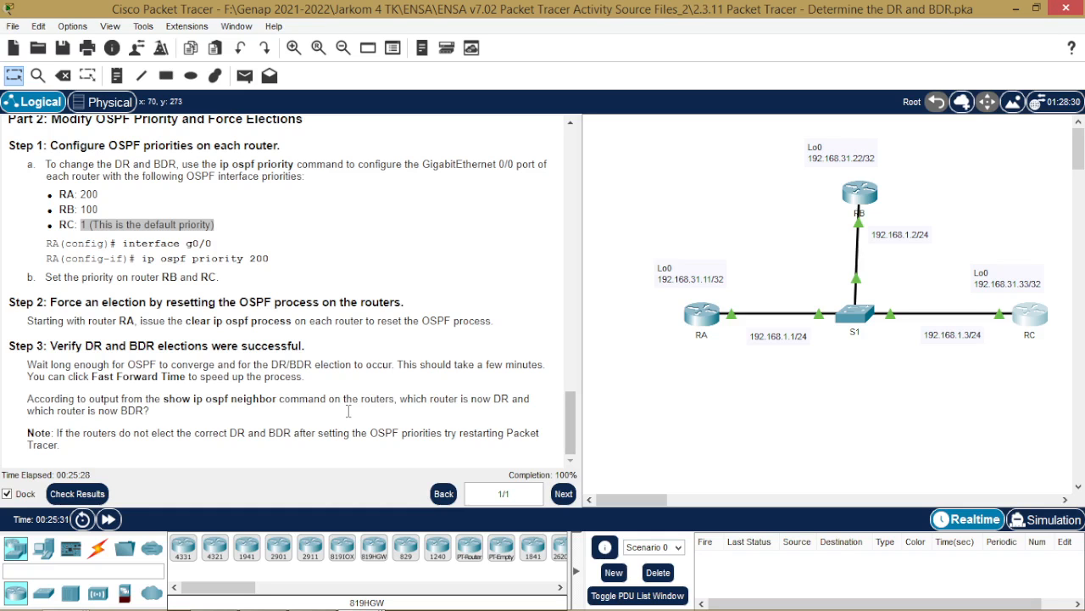
mouse_move(364, 585)
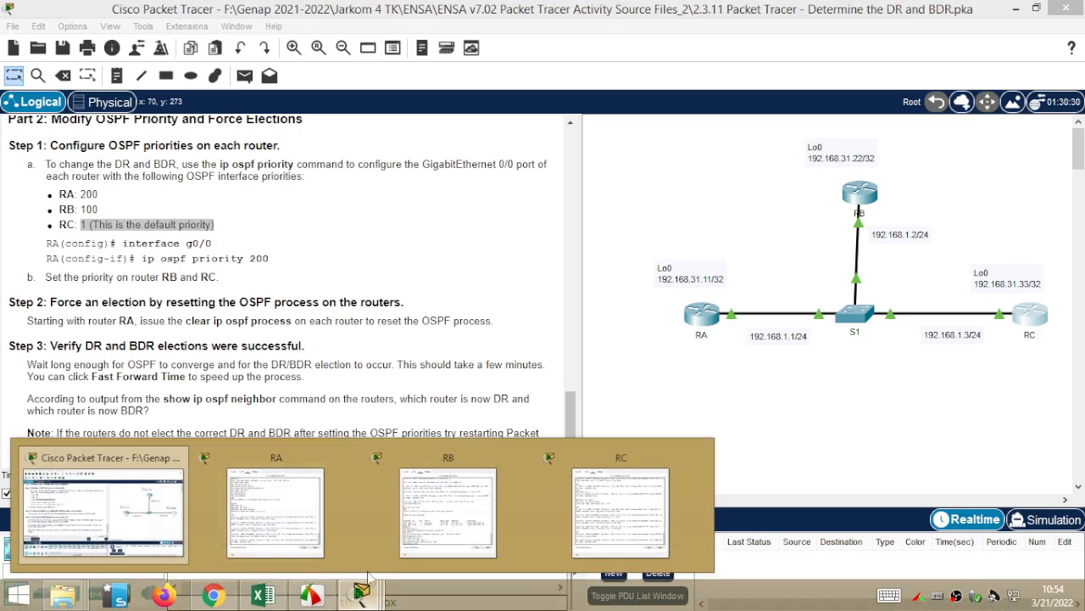
left_click(276, 511)
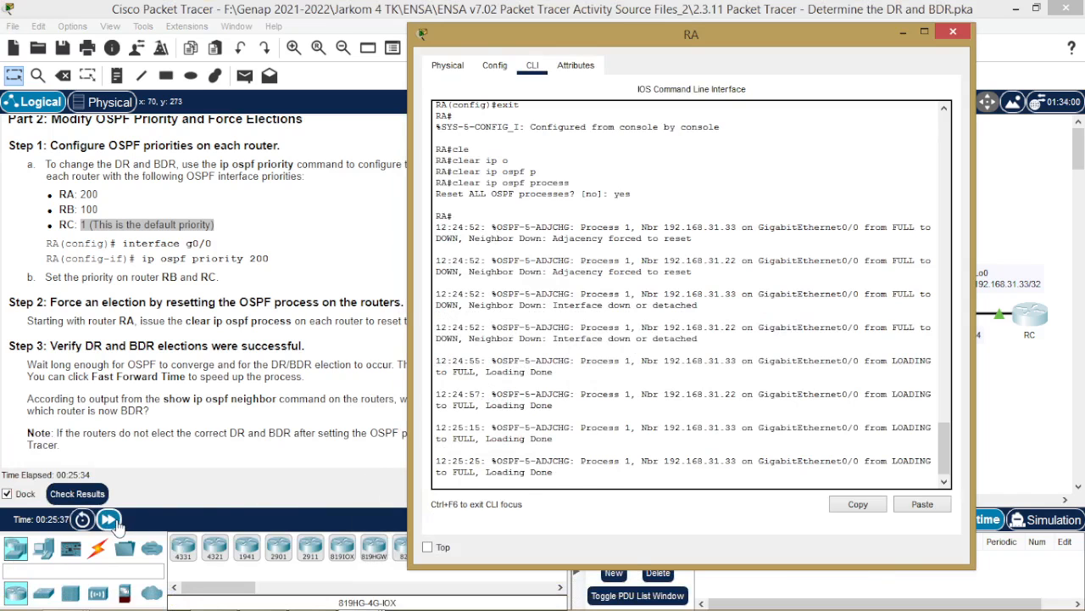
left_click(116, 522)
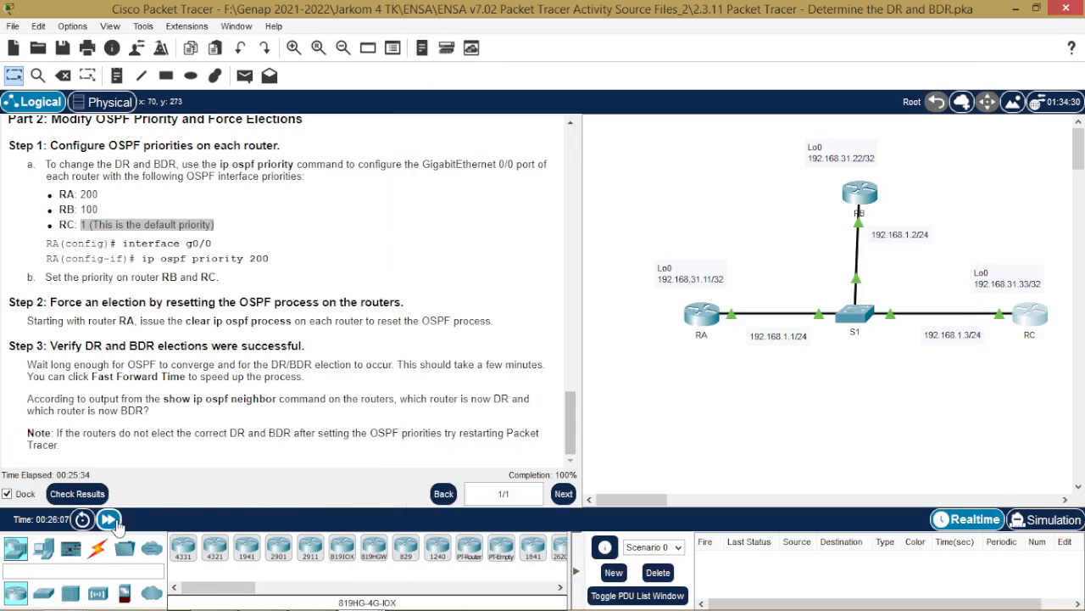
Step: Bring RA's console to the front and list its OSPF neighbors with sh ip ospf neighbor
mouse_move(361, 594)
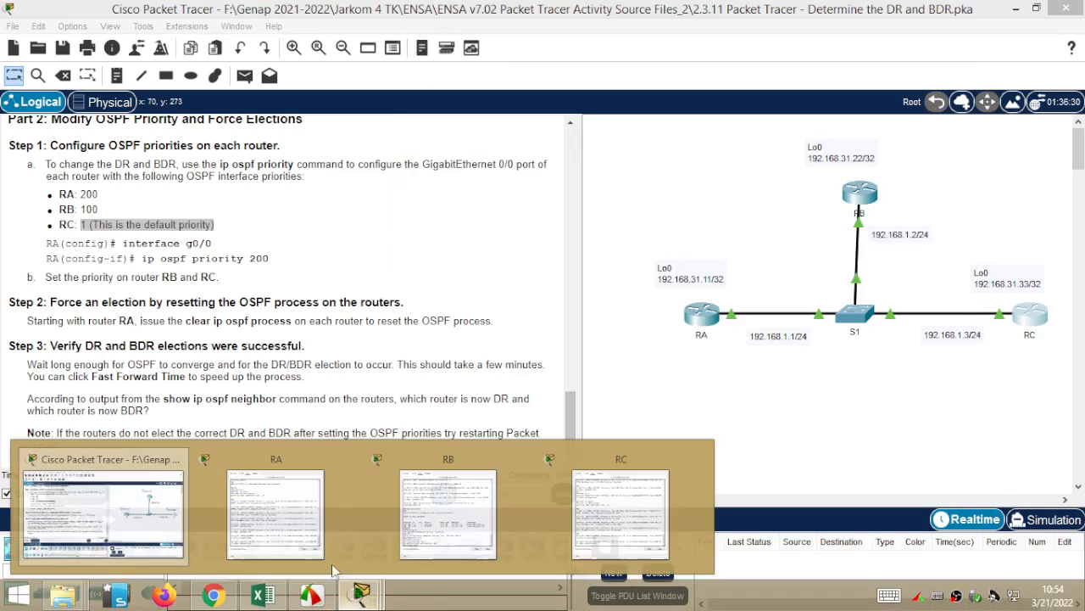
left_click(280, 517)
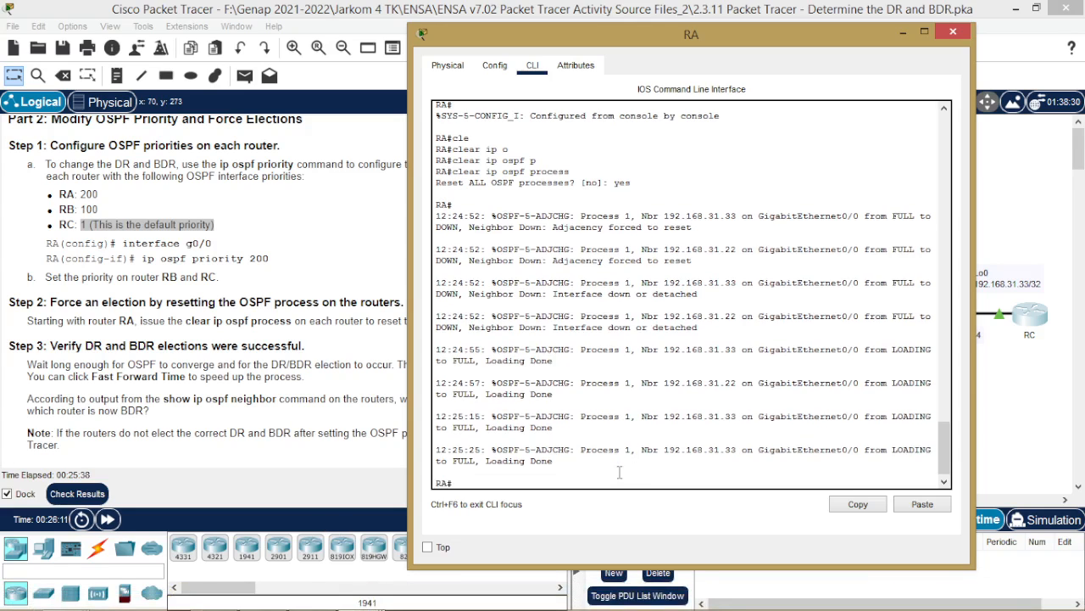
type("sh ip os")
key("Tab")
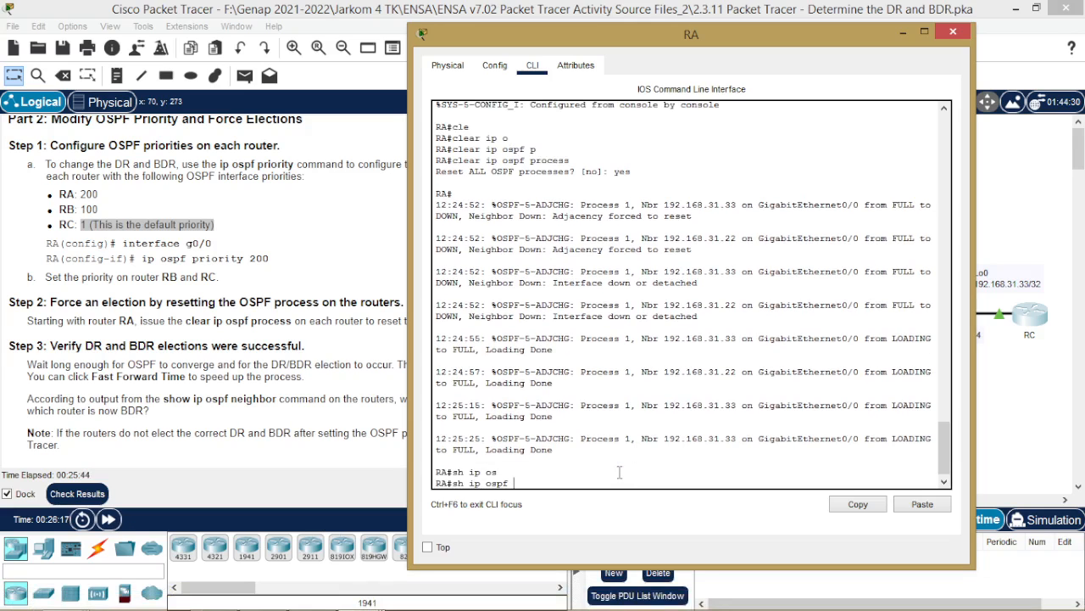
type("n")
key("Tab")
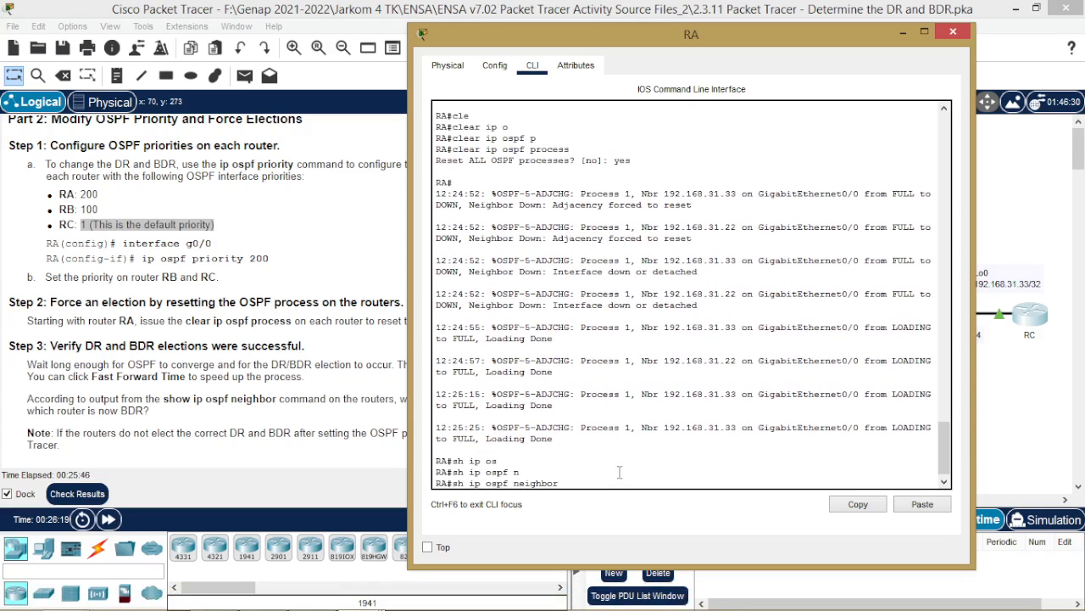
key("Return")
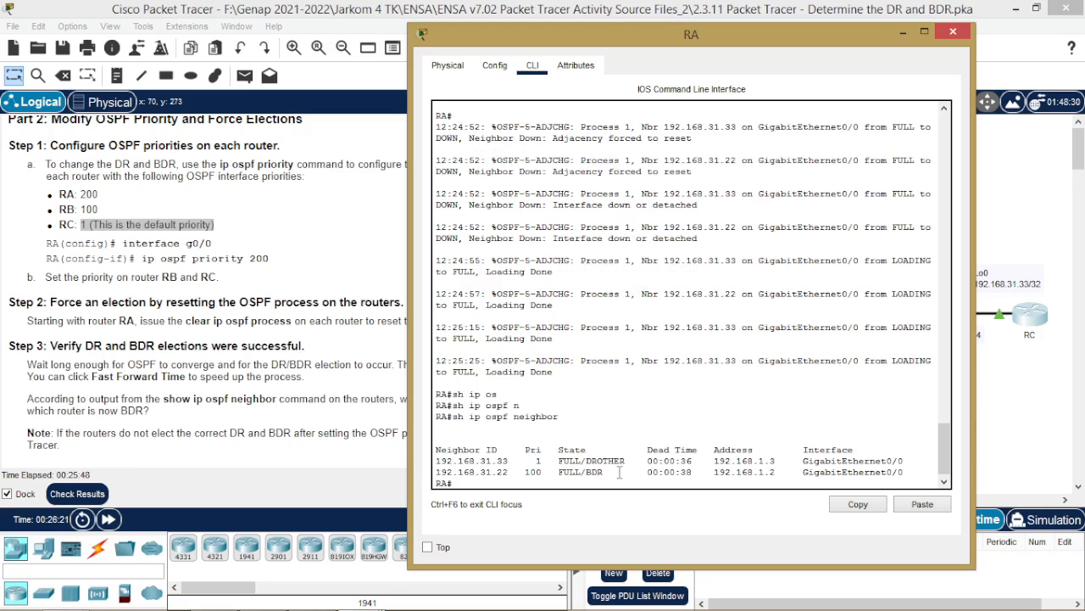
left_click_drag(871, 41, 687, 34)
Step: Open RB's console and end its interface configuration mode, returning to the privileged prompt
left_click(862, 187)
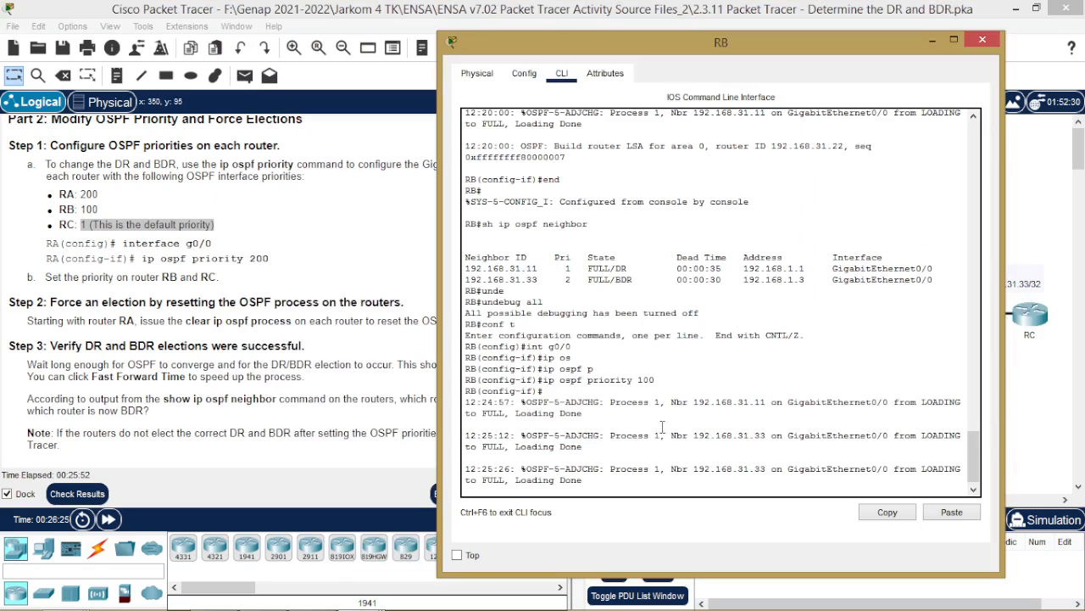
key("Return")
type("e")
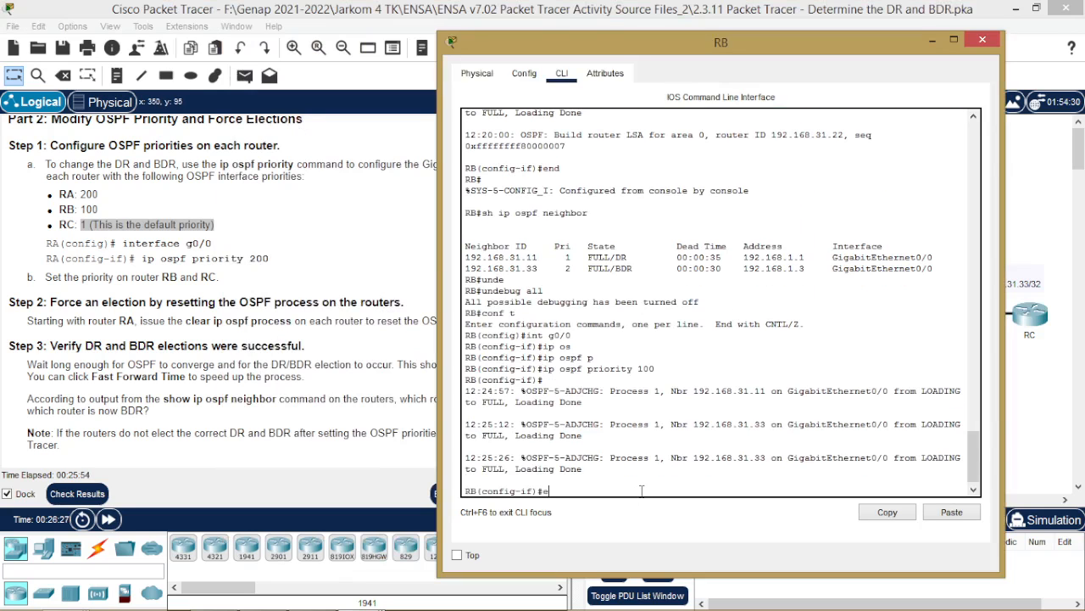
type("nd")
key("Return")
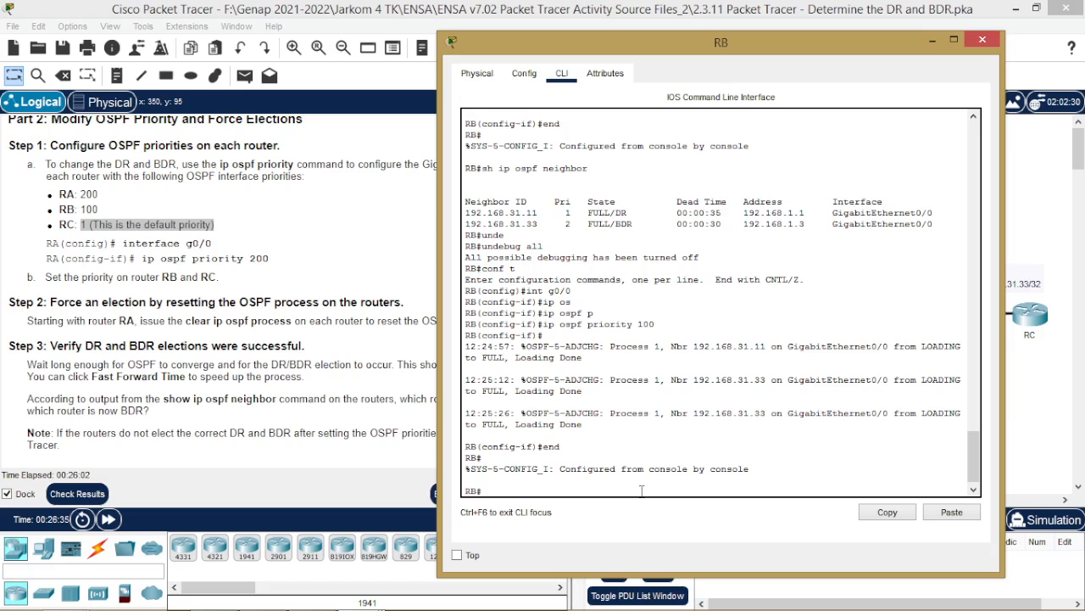
Step: Reset all of RB's OSPF processes with clear ip ospf process, answering yes, and dismiss its console
type("clea")
key("Tab")
type("ip os")
key("Tab")
type("pr")
key("Tab")
key("Return")
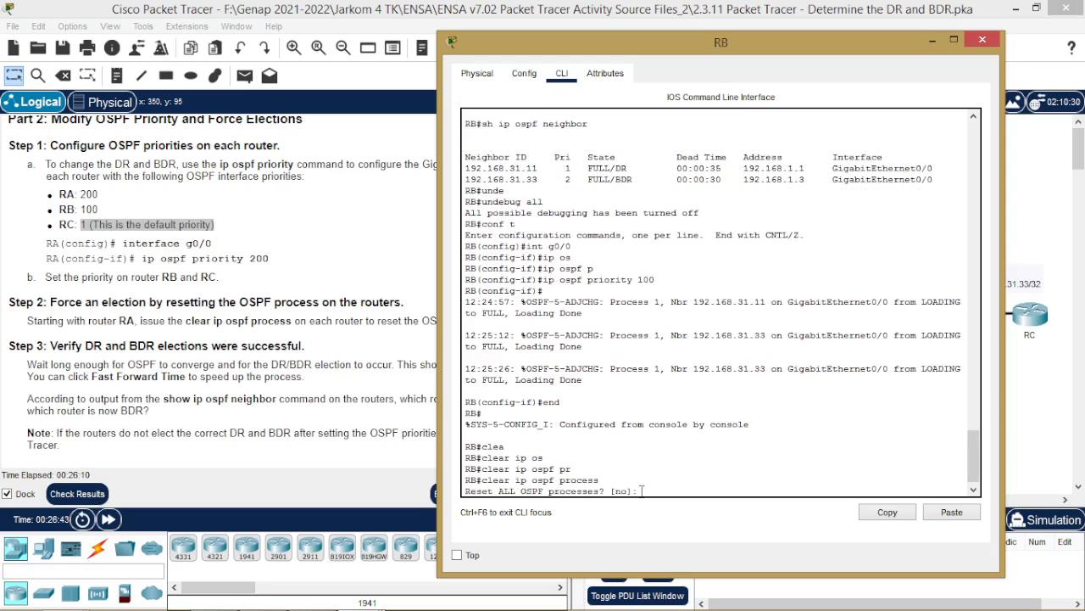
type("yes")
key("Return")
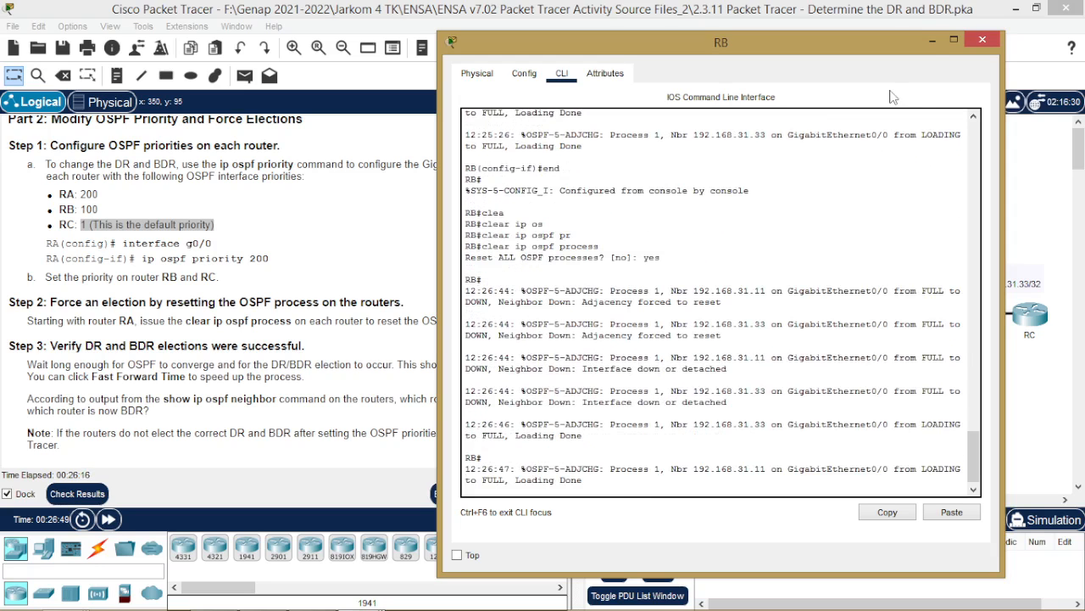
left_click(982, 40)
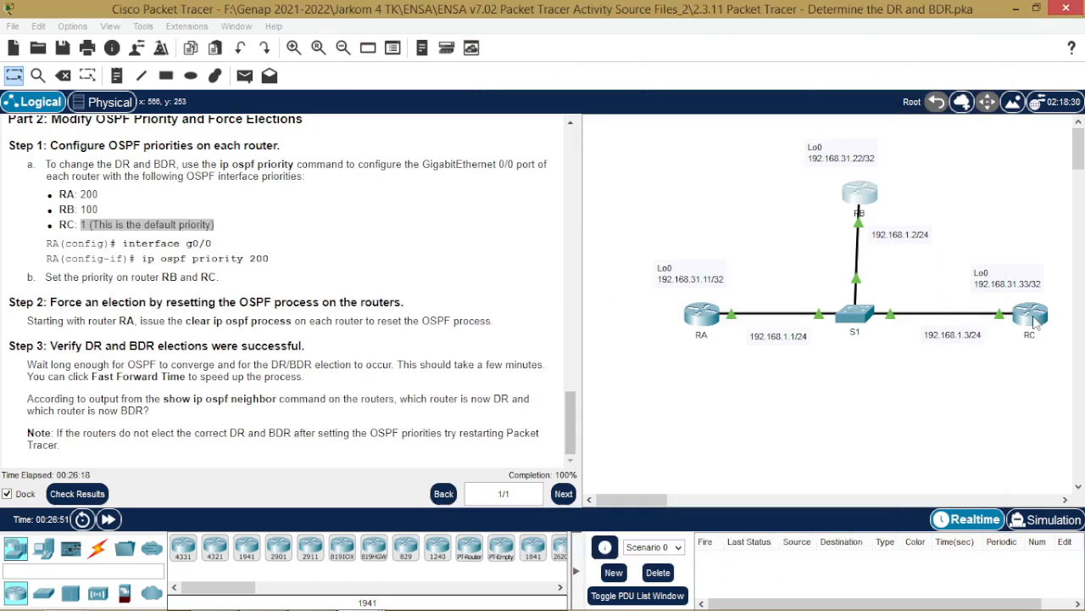
Step: Check RC's OSPF neighbors with sh ip ospf neighbor from its console, and minimize the console
left_click(1032, 316)
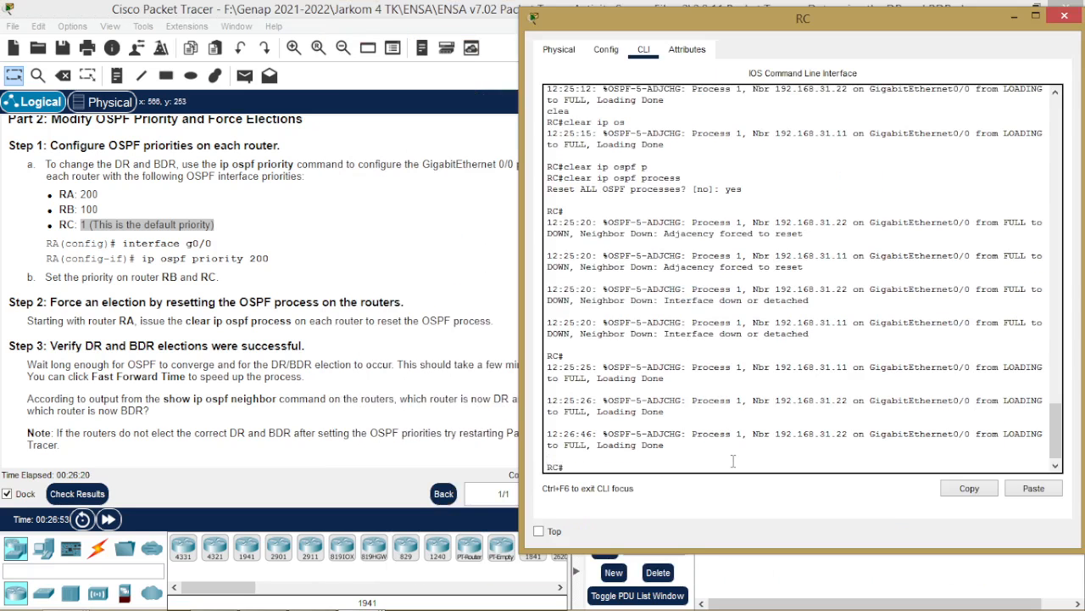
type("sh ip")
key("Tab")
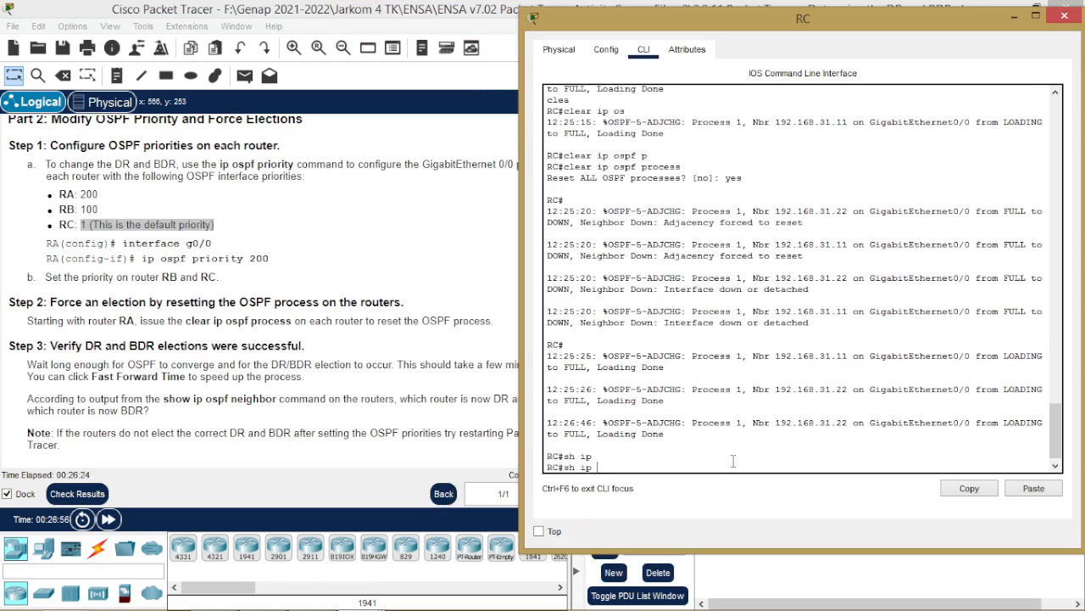
type("ospf n")
key("Tab")
type("ne")
key("Tab")
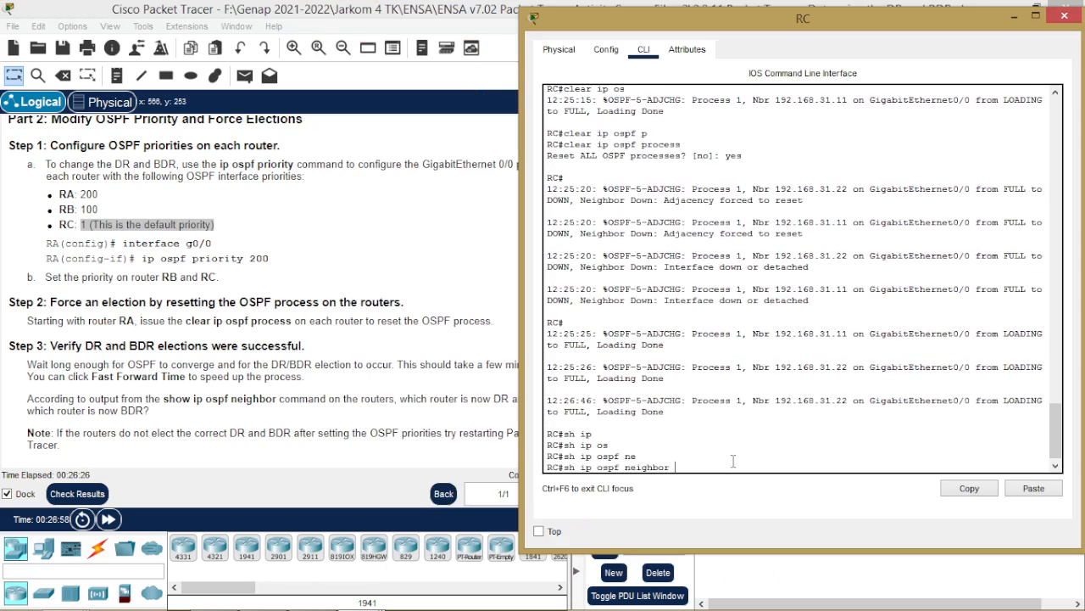
key("Return")
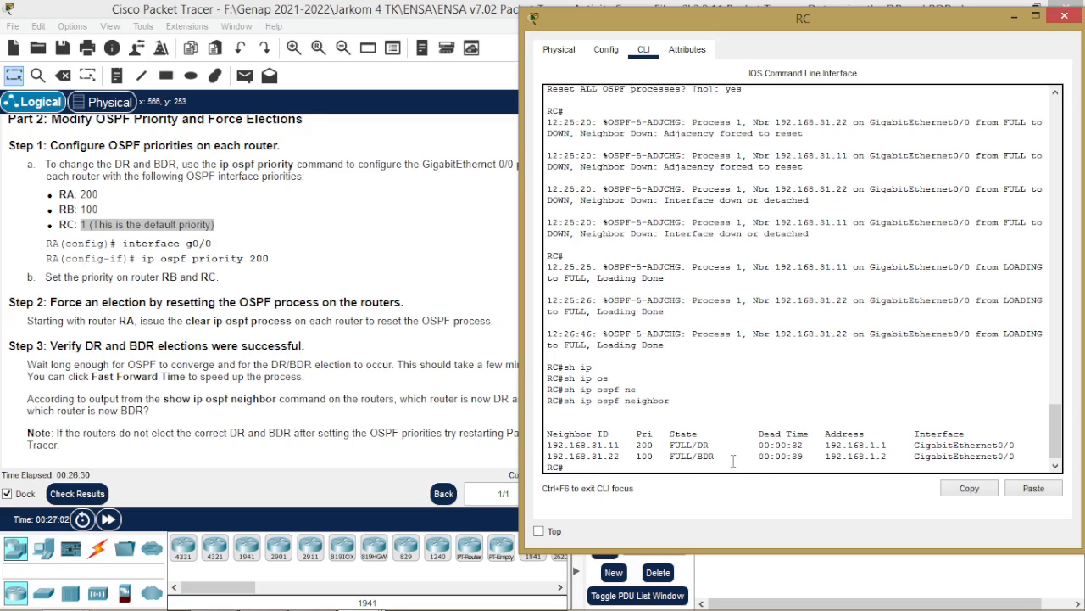
left_click(1014, 17)
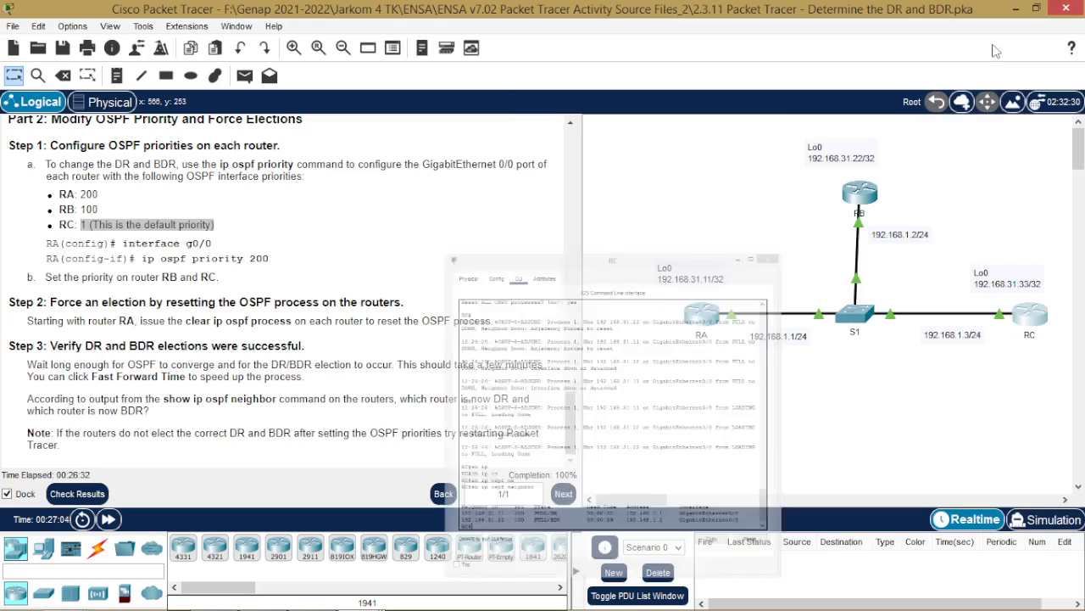
Step: Check RB's OSPF neighbors with sho ip ospf neighbor from its console, and return to the topology
left_click(865, 191)
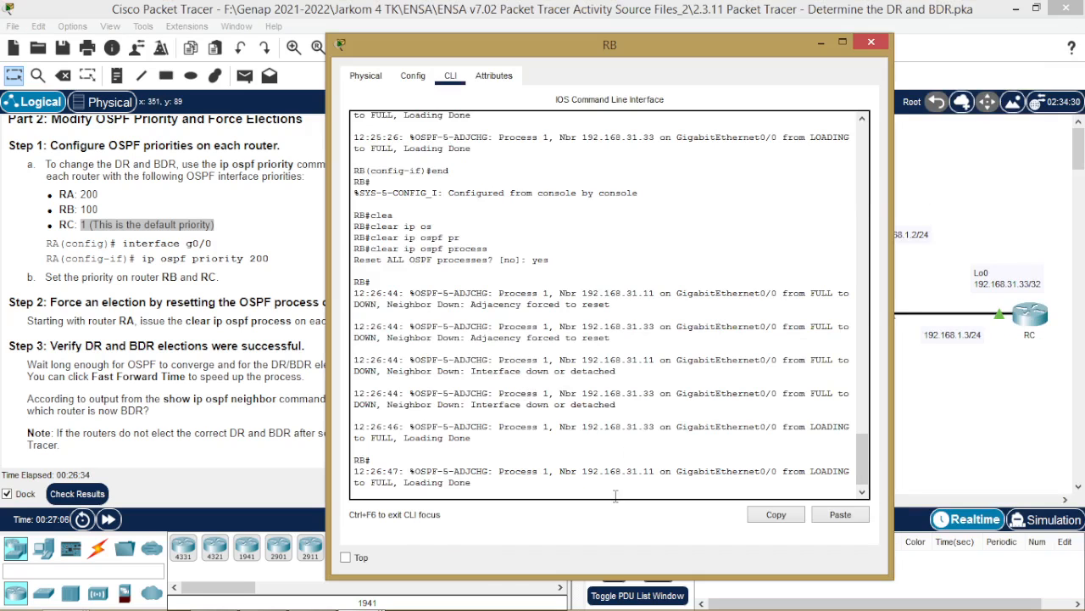
type("sho ip ro")
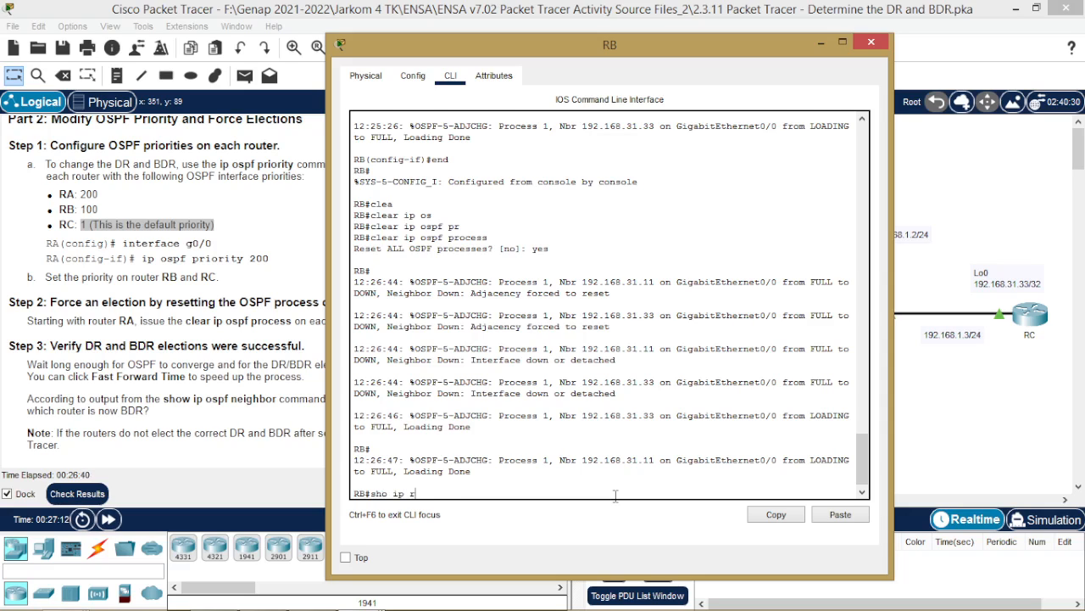
key("Tab")
key("BackSpace")
key("BackSpace")
key("BackSpace")
key("BackSpace")
key("BackSpace")
key("BackSpace")
type("os")
key("Tab")
type("ne")
key("Tab")
key("Return")
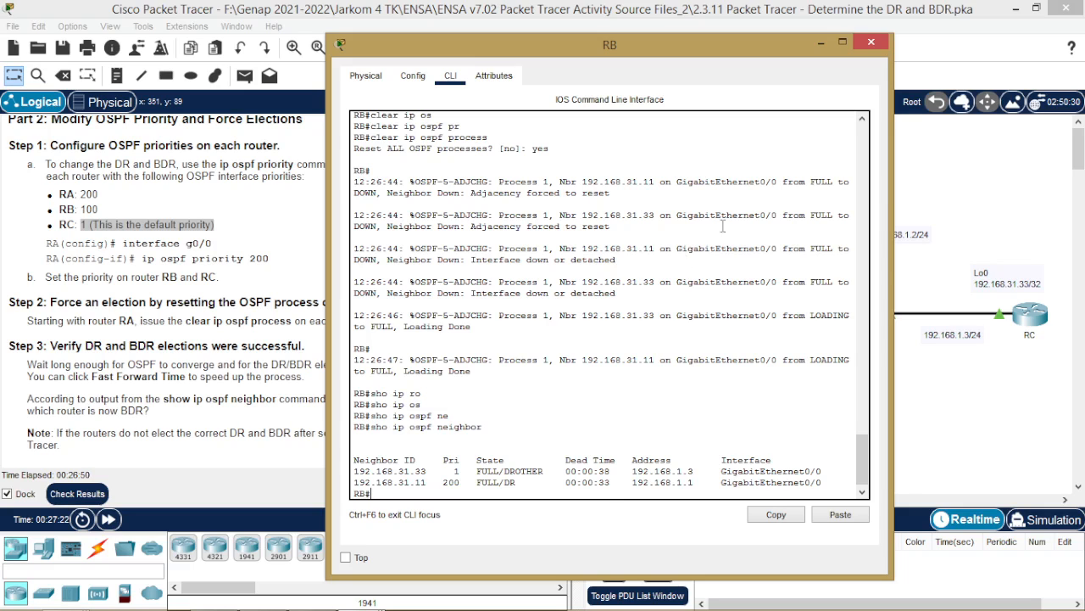
left_click(1007, 451)
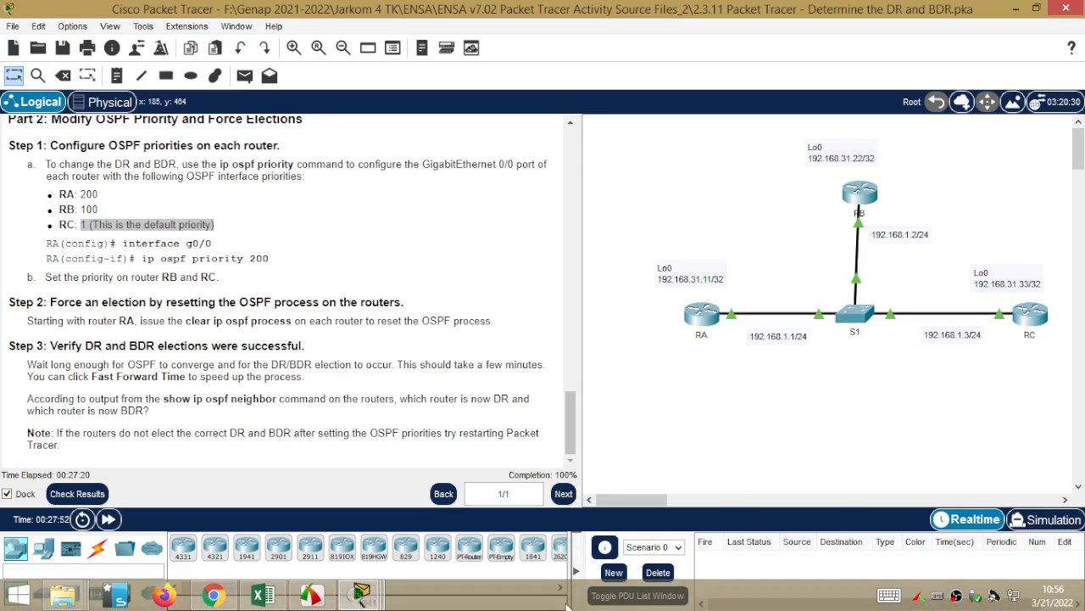
Step: Check RA's OSPF neighbors again with sh ip ospf neighbor from its console
mouse_move(362, 595)
left_click(275, 512)
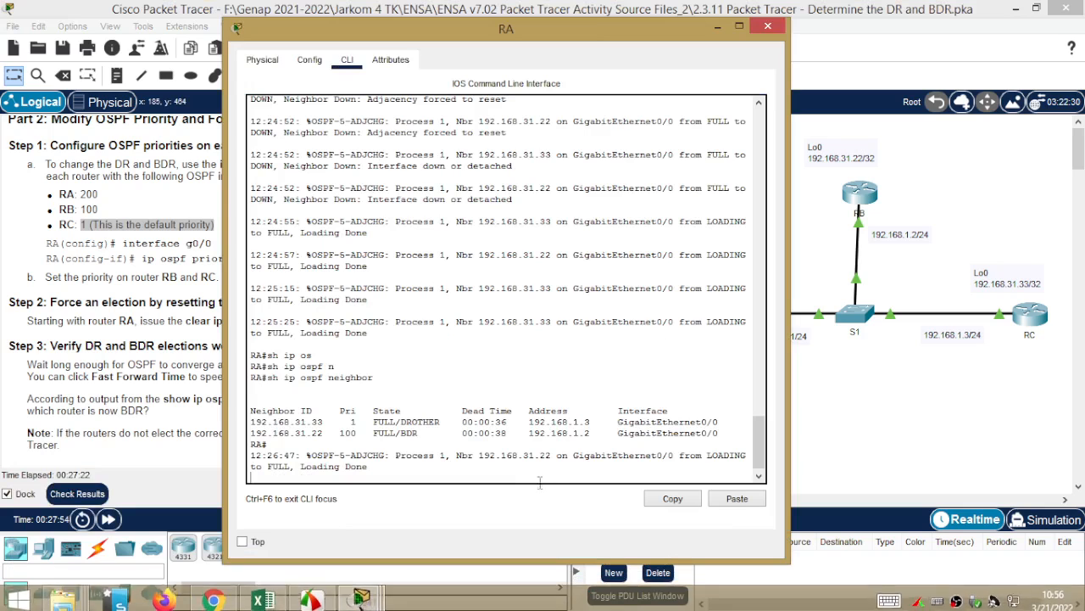
key("Return")
key("Up")
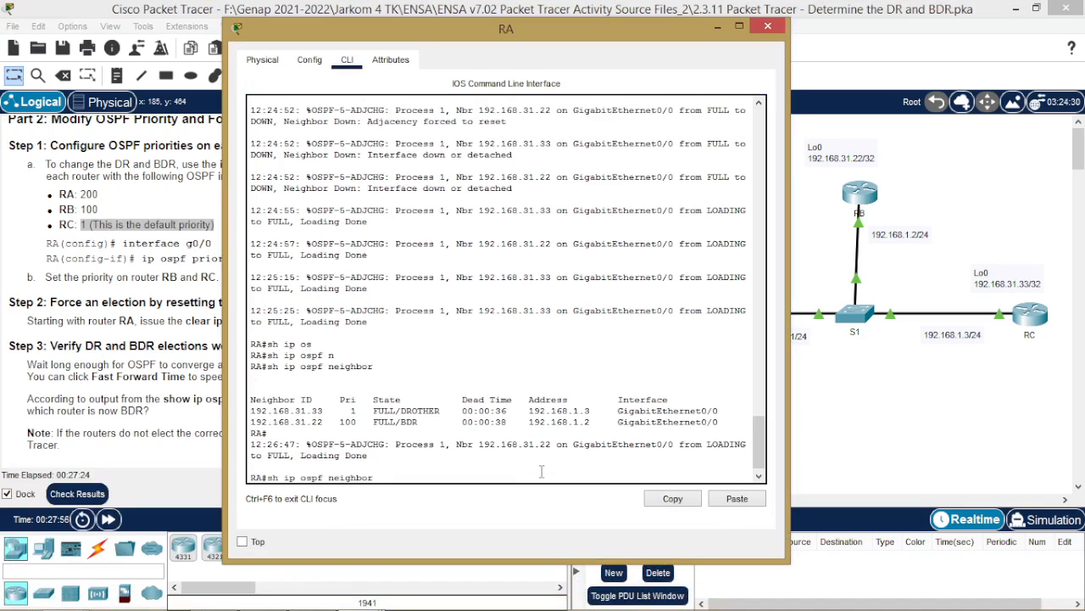
key("Return")
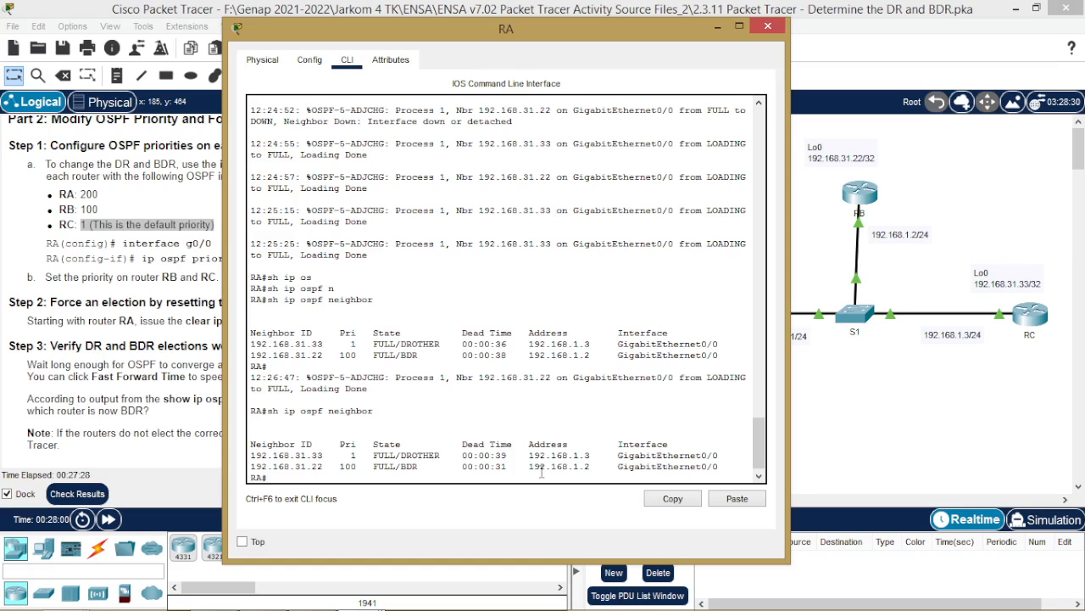
Step: Bring up the RB and RC consoles and arrange the RA and RC windows side by side for comparing neighbor tables
mouse_move(315, 604)
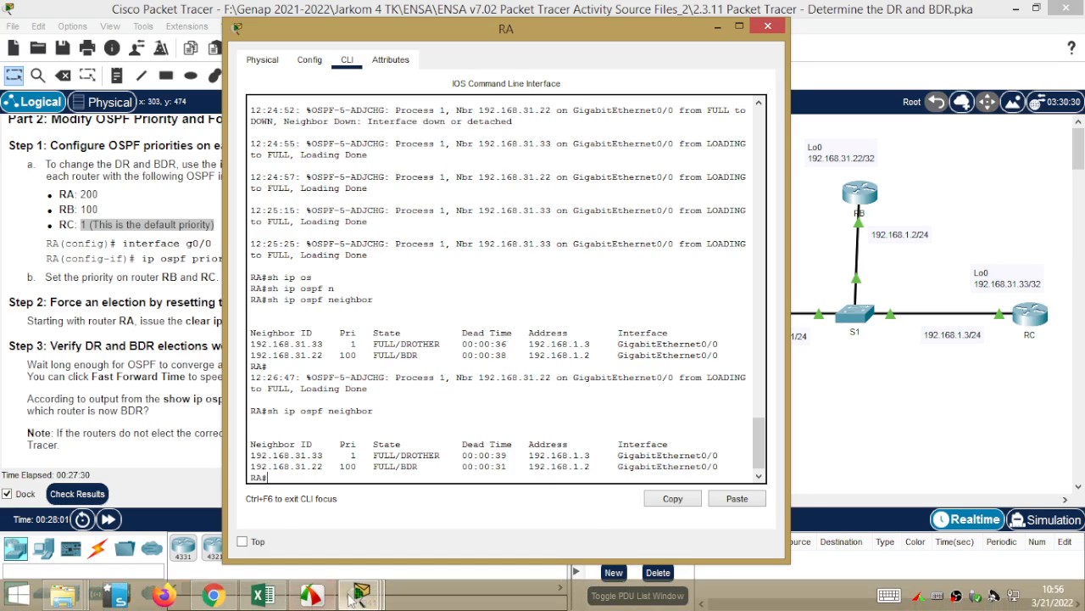
mouse_move(356, 598)
left_click(446, 519)
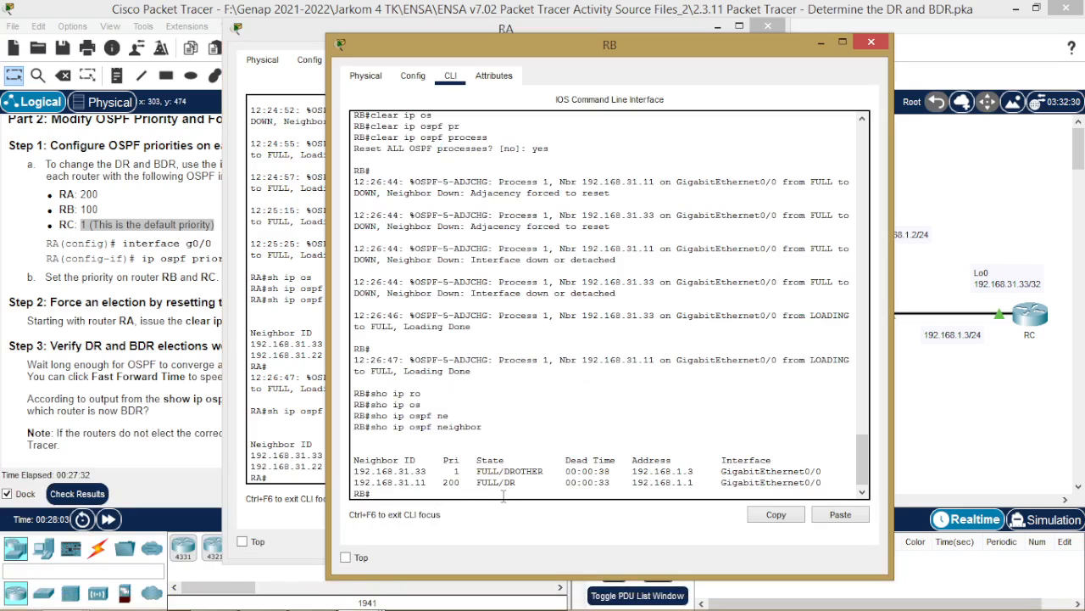
mouse_move(360, 604)
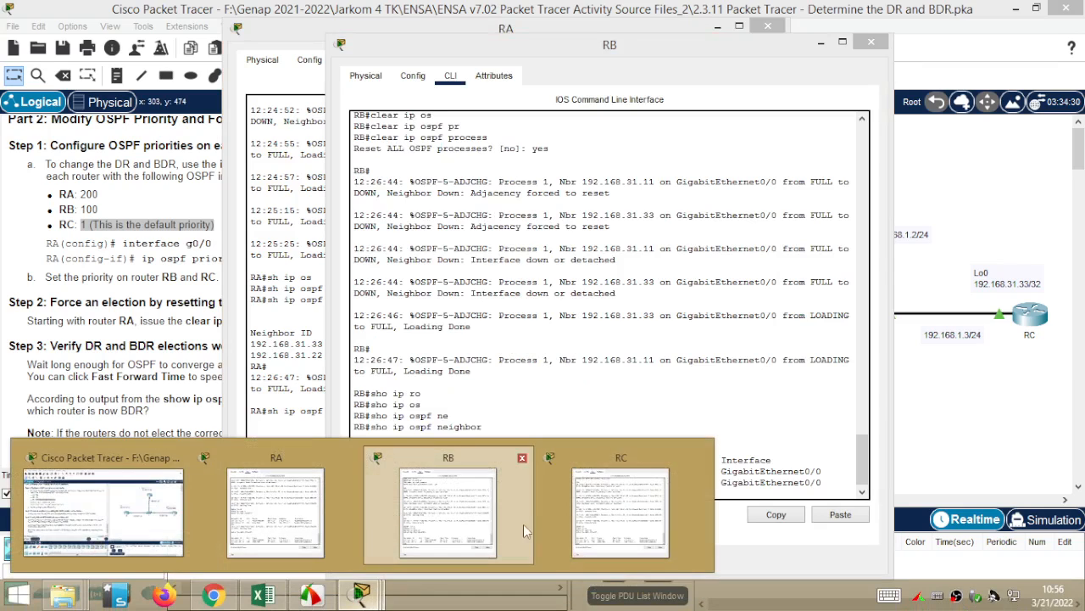
left_click(621, 514)
left_click_drag(288, 40, 111, 41)
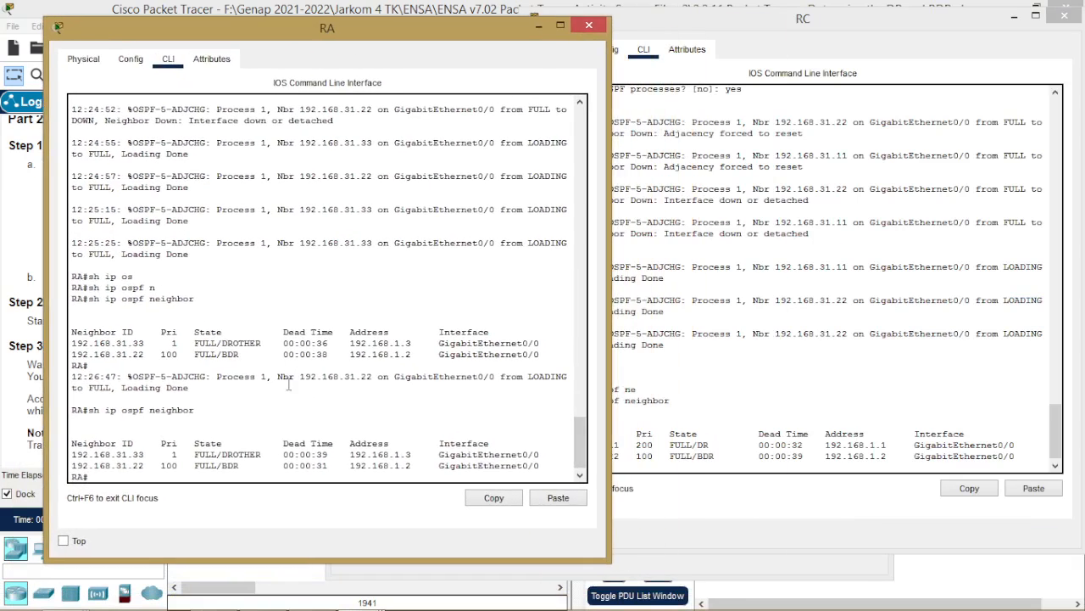
left_click(722, 39)
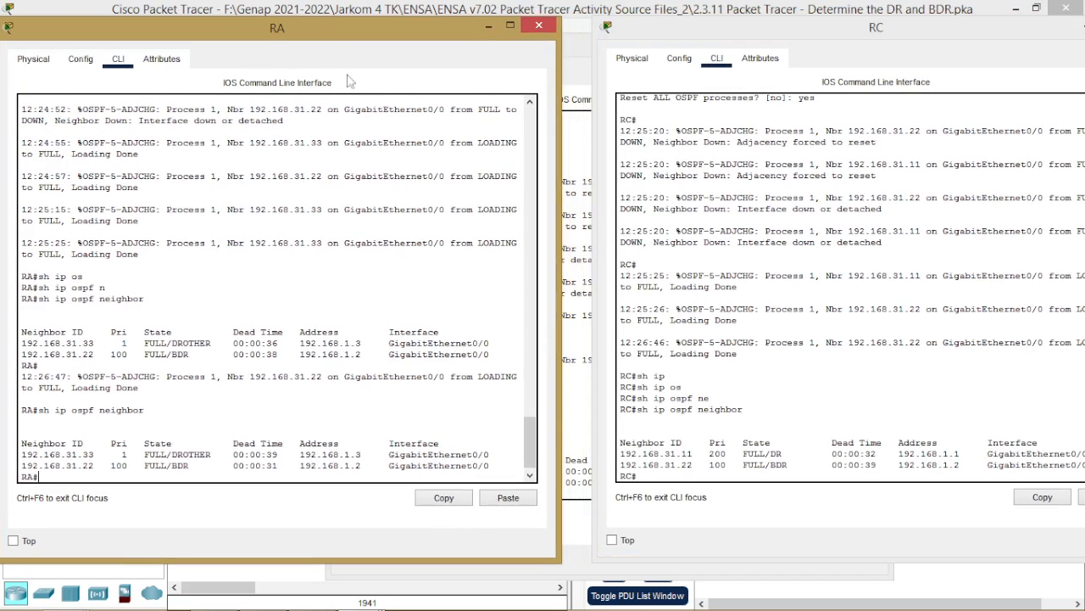
Step: Bring RB's console forward between the others and examine the priorities of neighbors 192.168.31.11 and 192.168.31.33 in its OSPF neighbor table
left_click(579, 170)
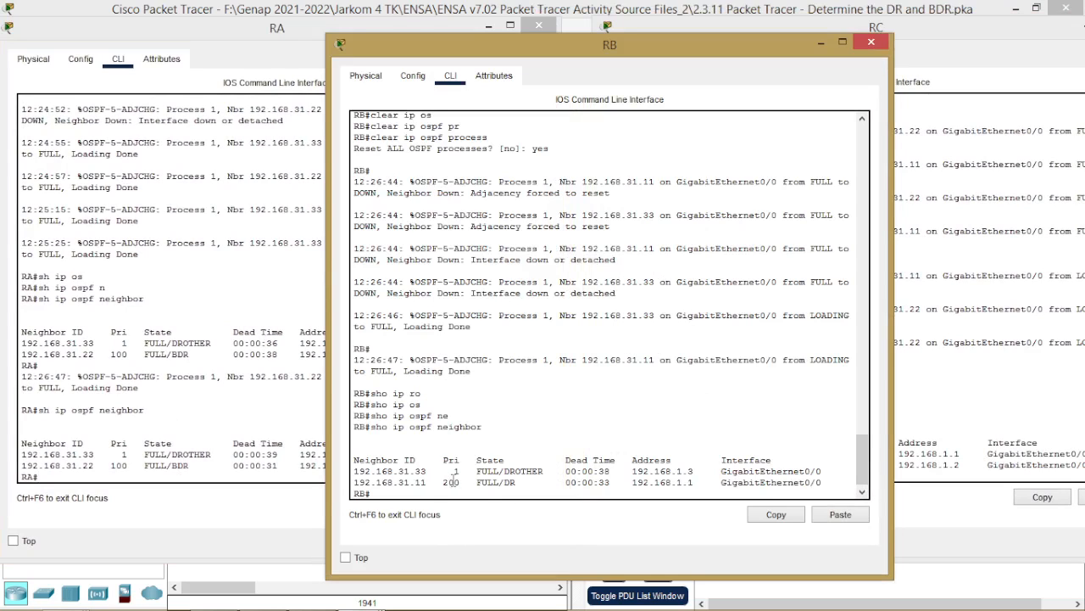
double_click(420, 483)
double_click(451, 482)
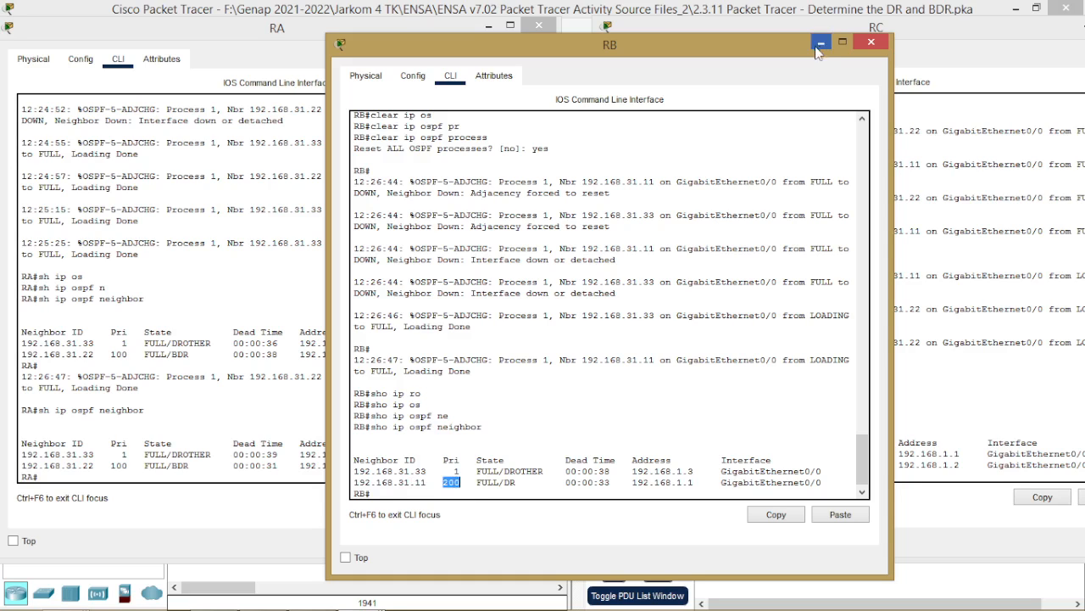
left_click_drag(767, 57, 617, 70)
left_click(891, 25)
left_click_drag(514, 58, 514, 61)
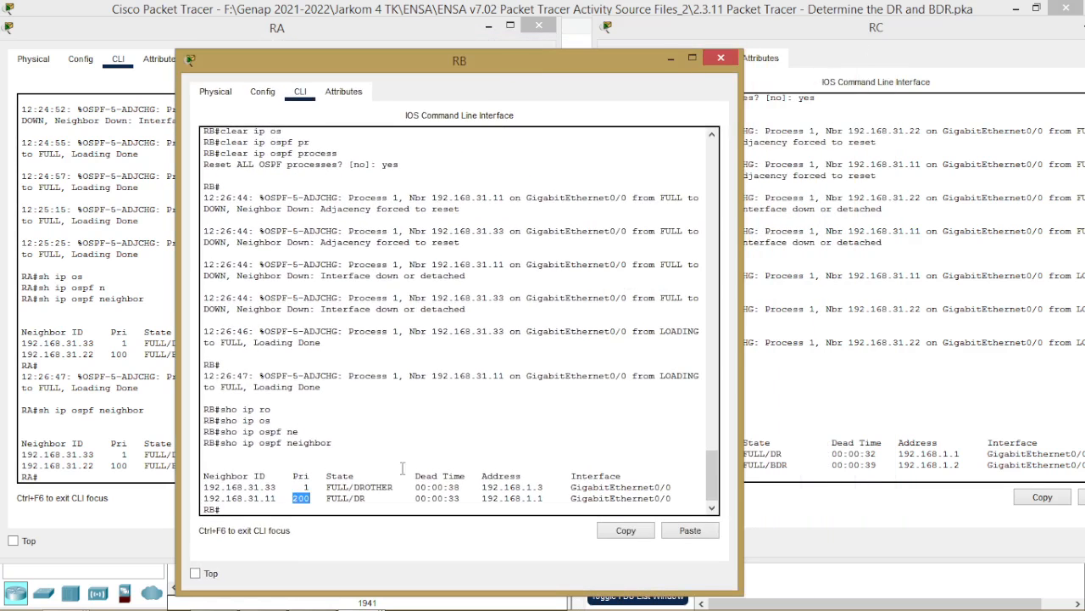
double_click(270, 487)
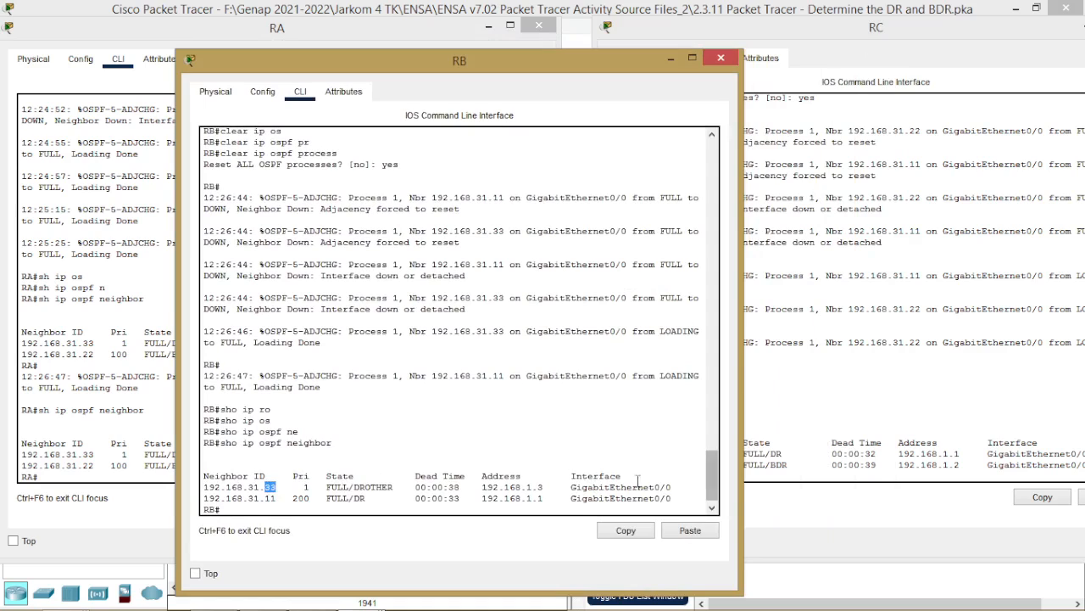
double_click(306, 487)
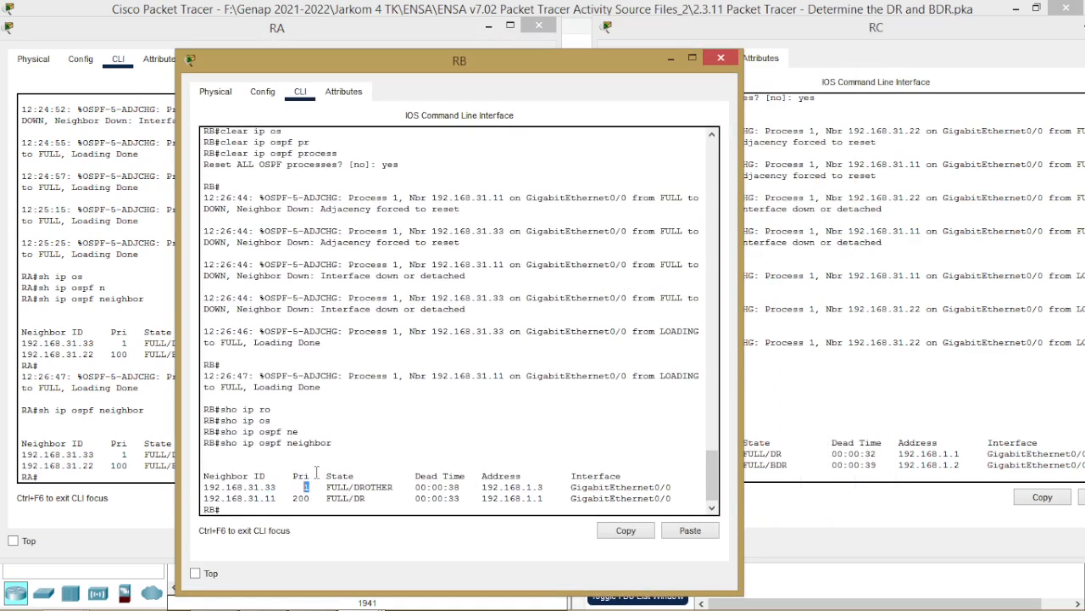
Step: Bring RC's console fully into view and compare the priorities of neighbors 192.168.31.11 and 192.168.31.22 in its OSPF neighbor table
left_click_drag(547, 73, 612, 64)
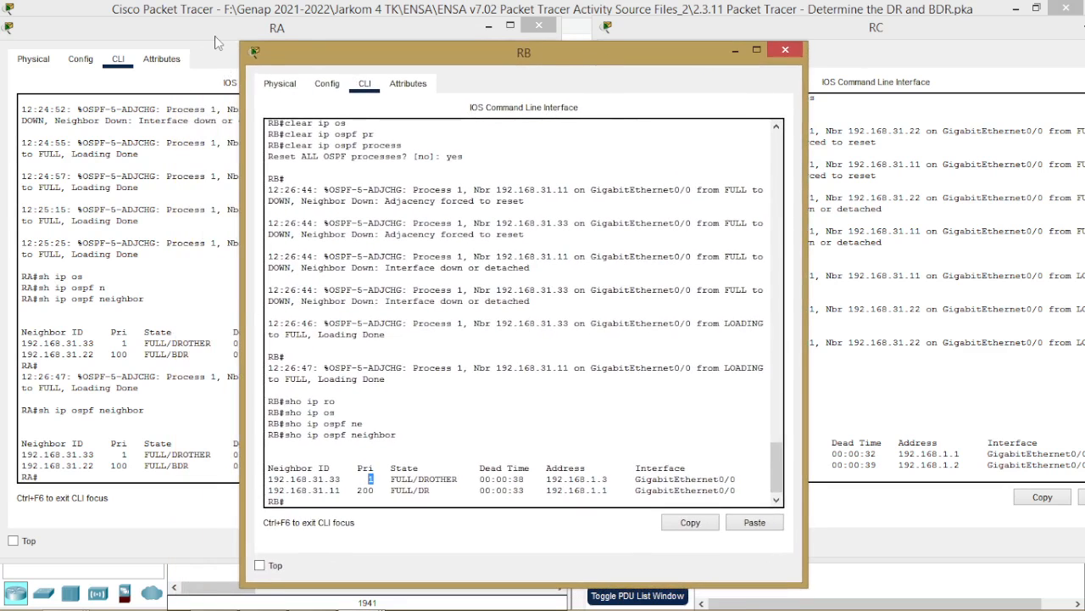
left_click(865, 37)
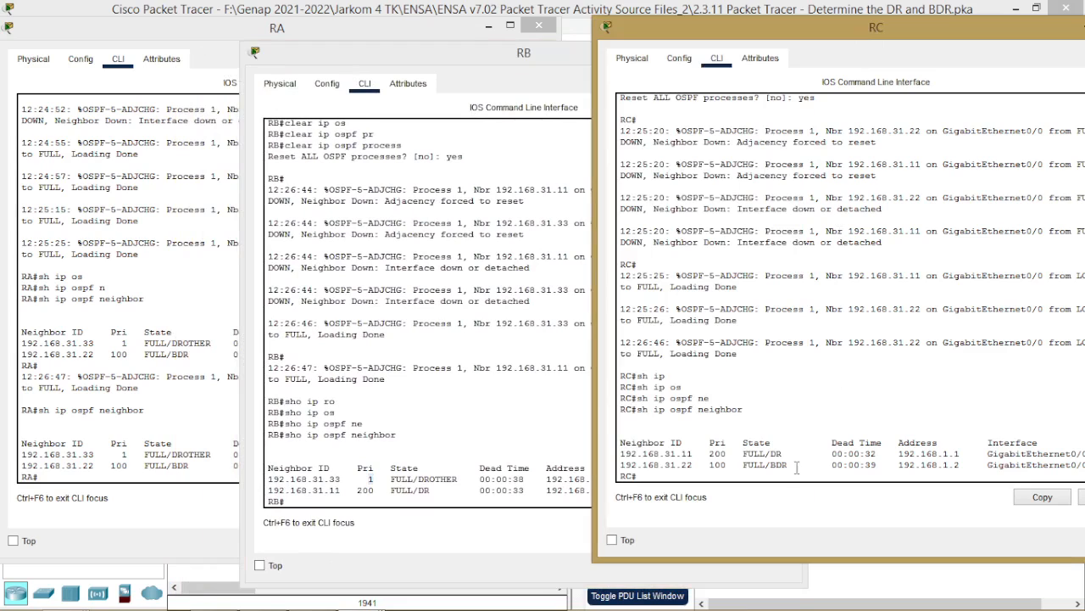
double_click(717, 464)
left_click_drag(1007, 34, 922, 43)
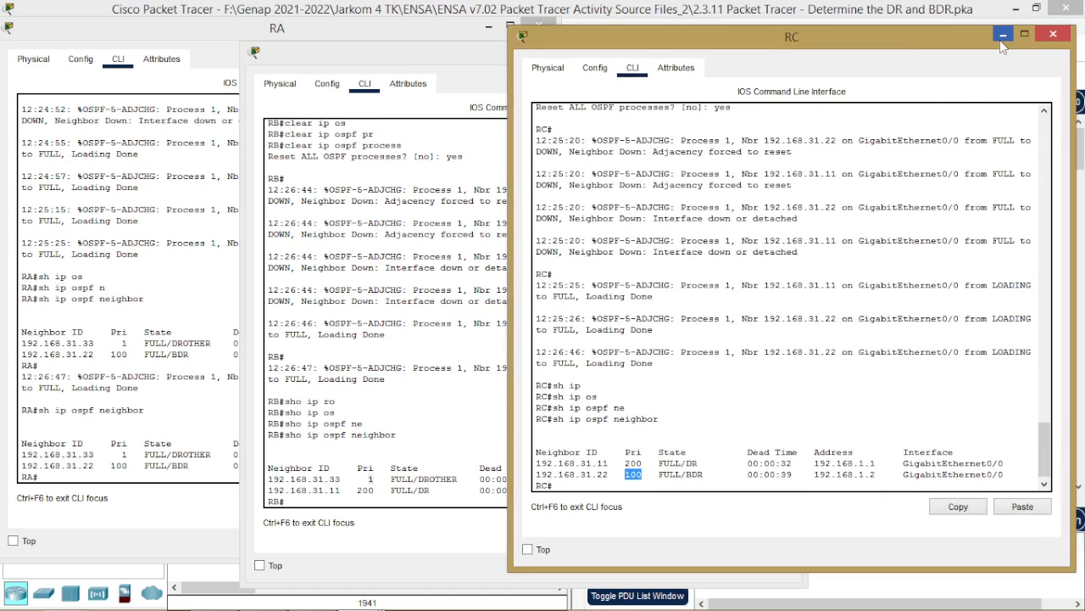
left_click(710, 452)
double_click(634, 474)
left_click(637, 475)
double_click(634, 452)
double_click(633, 474)
Step: Minimize the RC, RB and RA consoles to return to the topology and activity instructions
left_click(1003, 35)
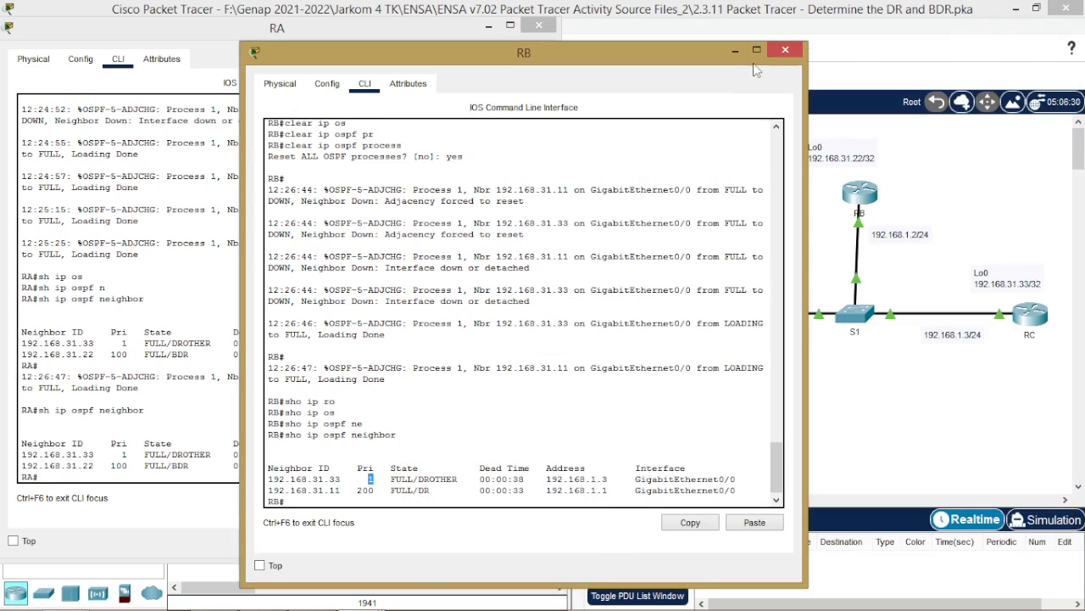
left_click(735, 50)
left_click(488, 26)
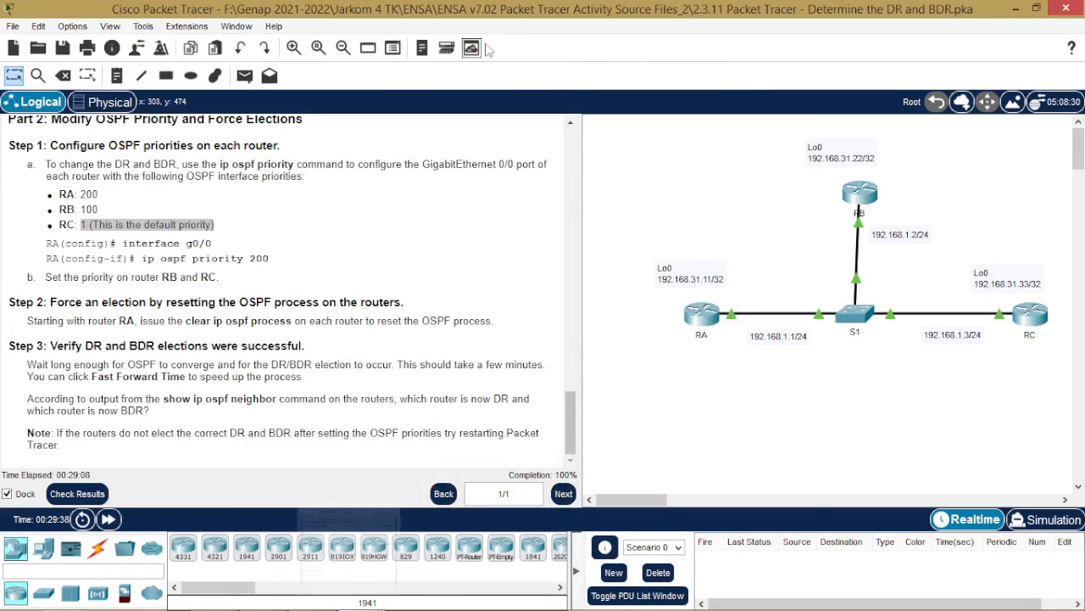